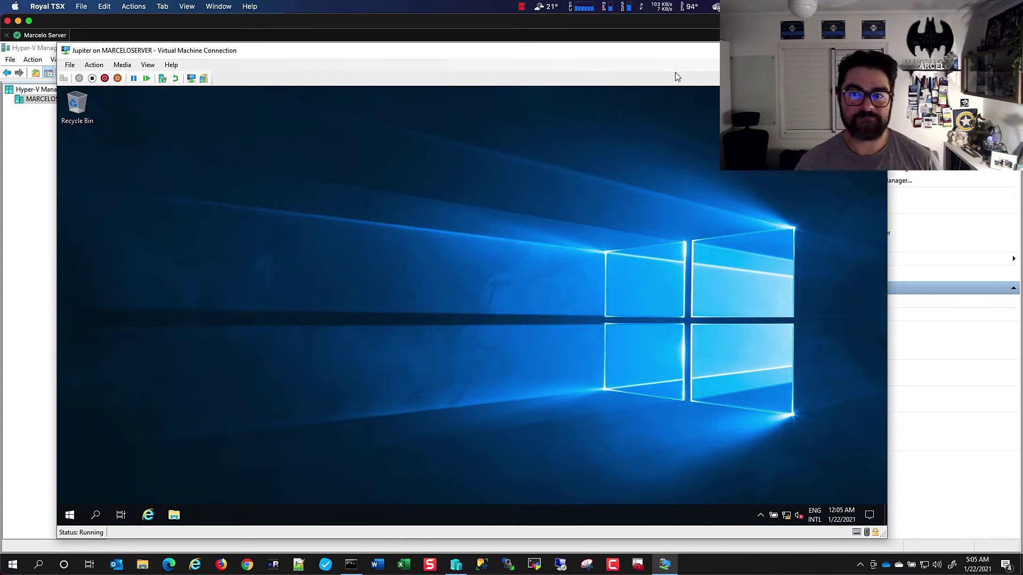
Leave the Jupiter console and check the network adapter details of the Mars and Sun-AD virtual machines
click(826, 50)
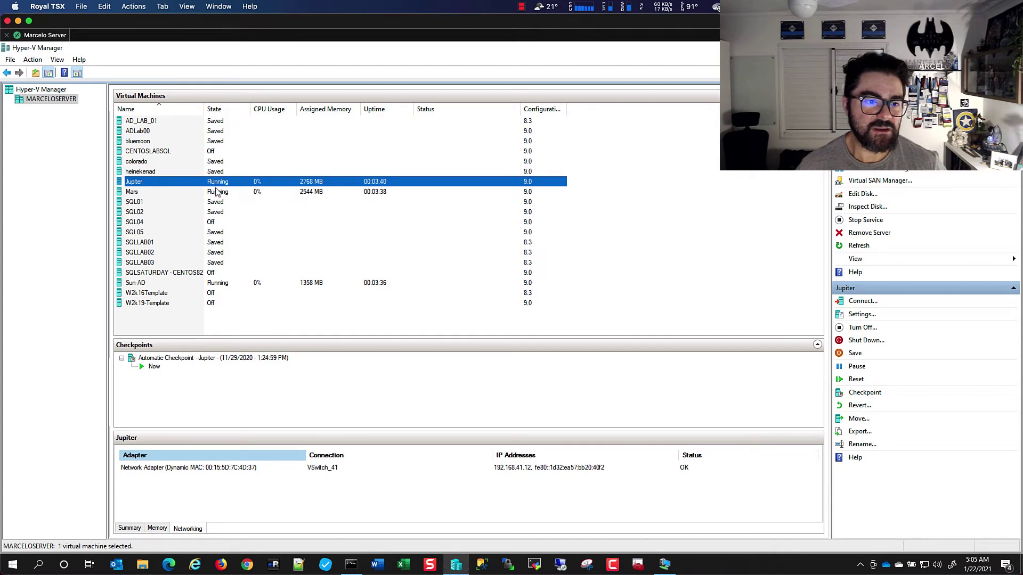
click(211, 192)
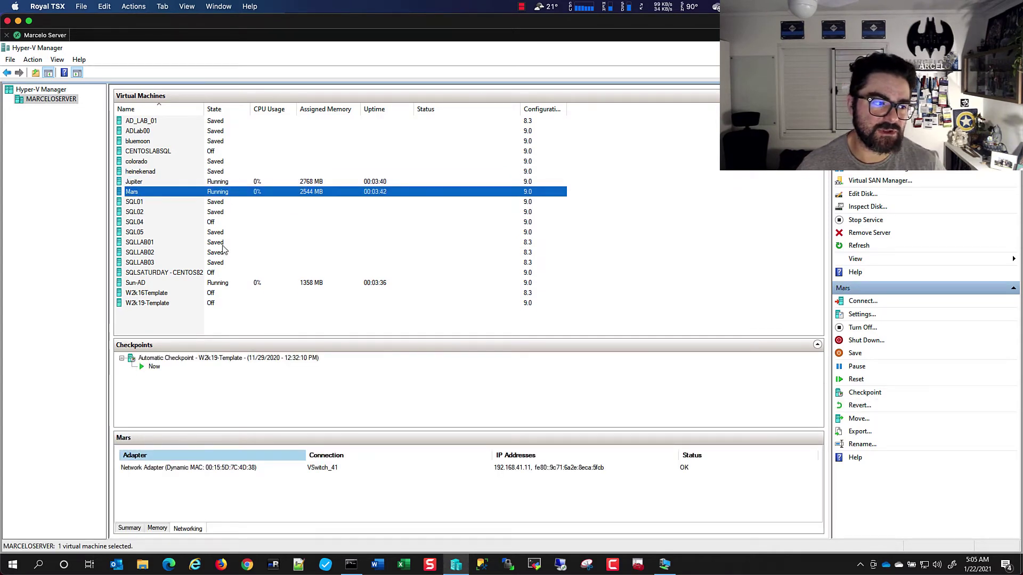
click(221, 284)
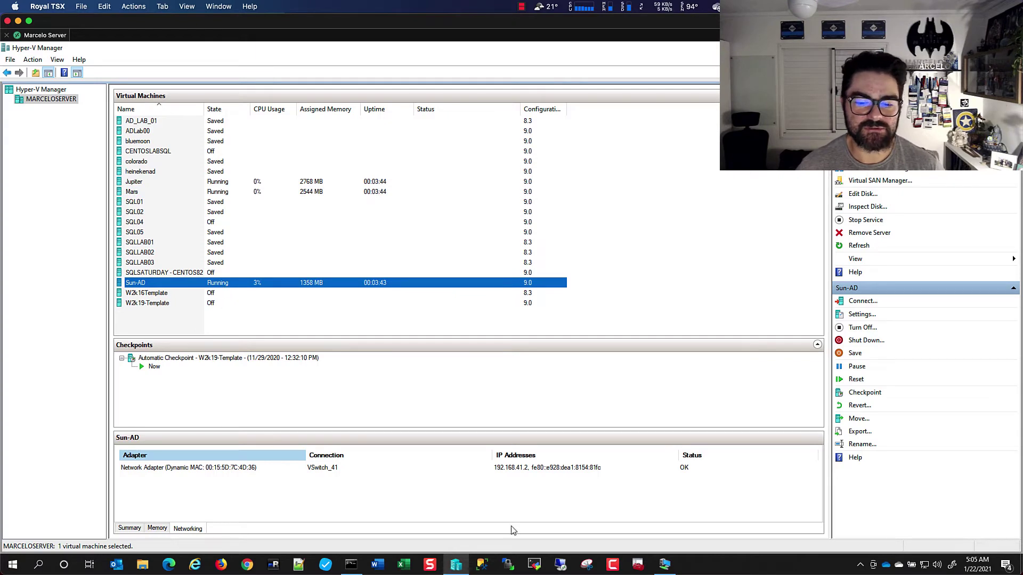
On the Jupiter virtual machine, open Windows PowerShell and test connectivity to the other node with ping mars
click(665, 565)
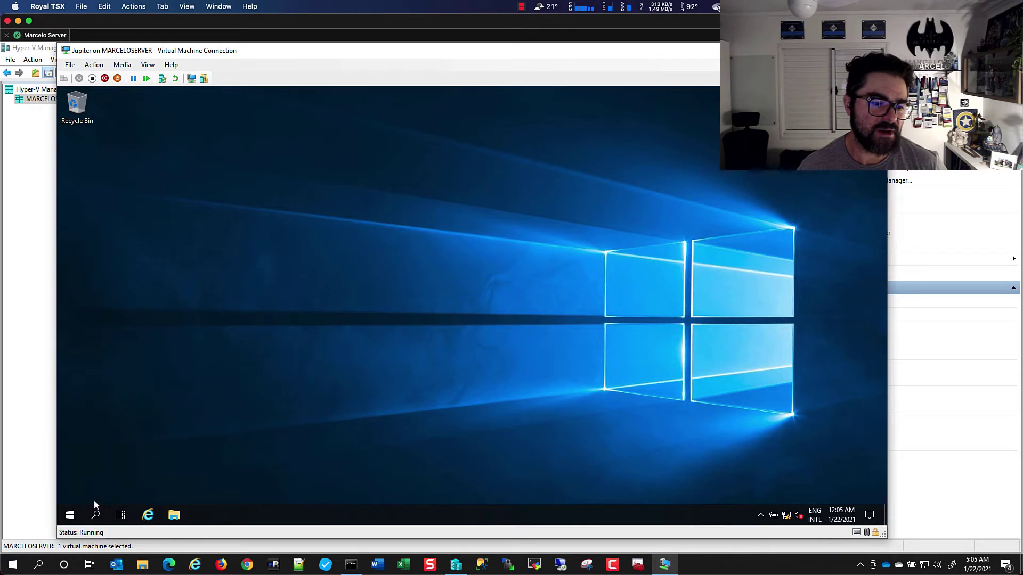
right_click(70, 515)
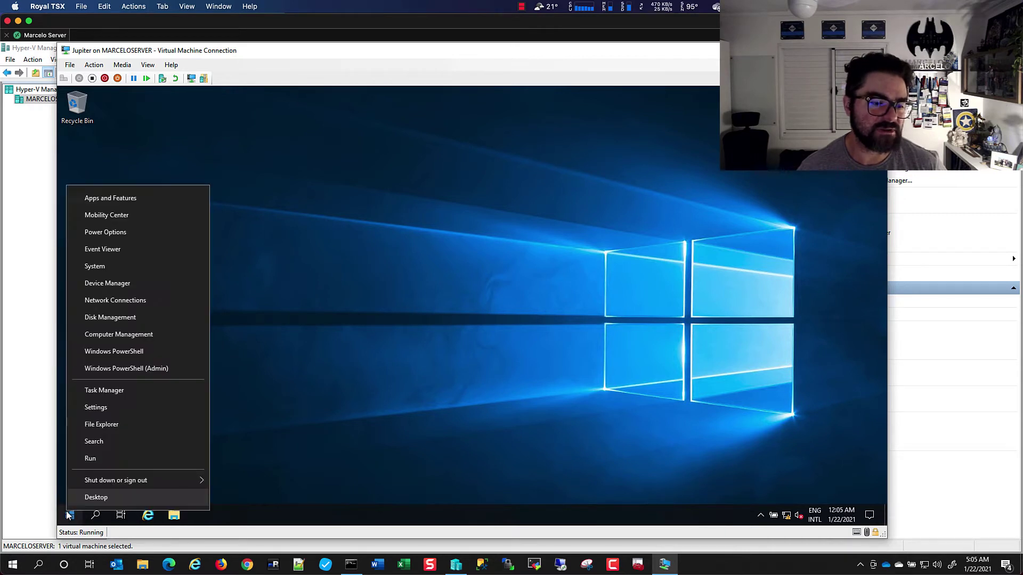
click(147, 352)
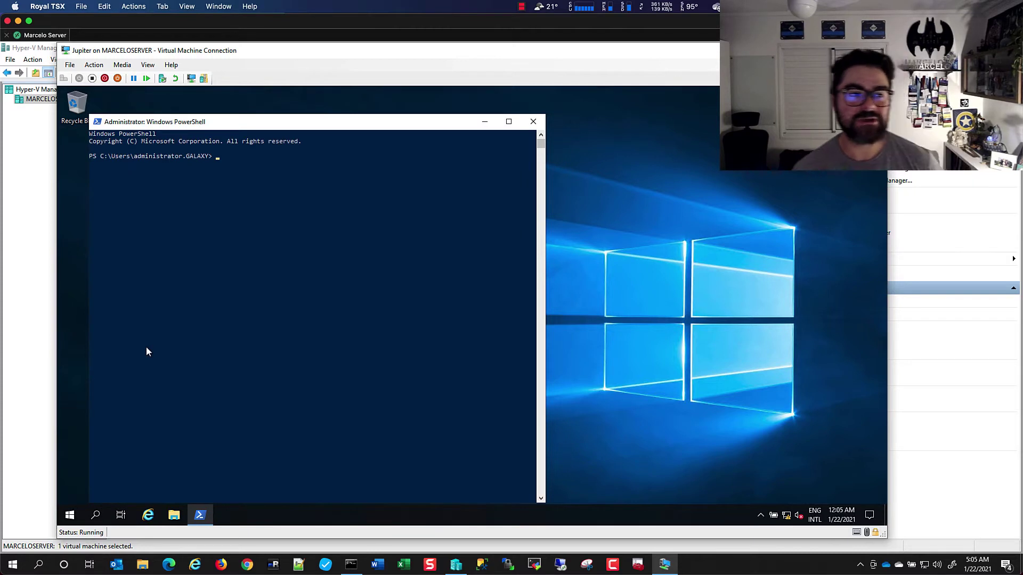
text(ping)
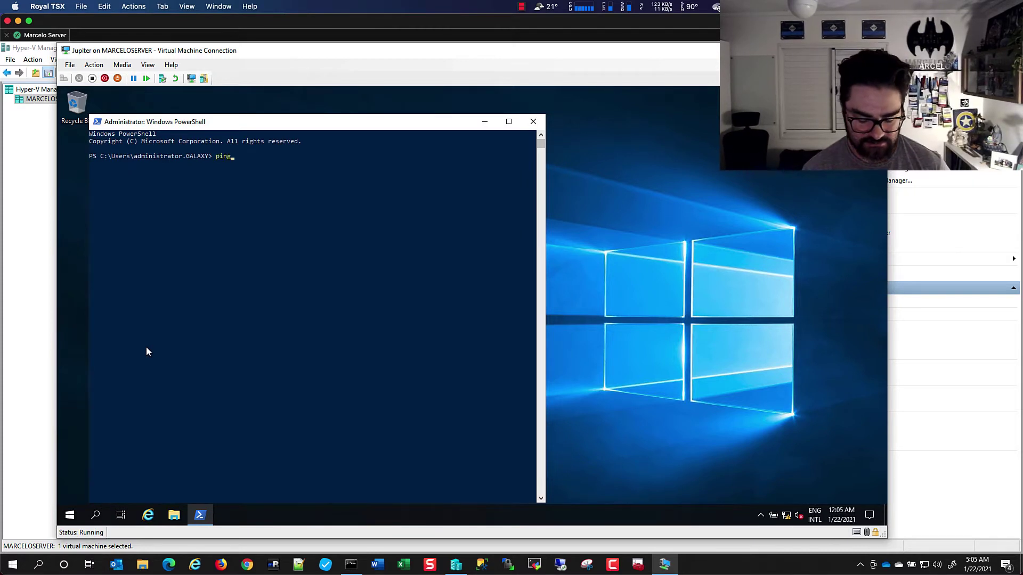
text( mars)
key(Return)
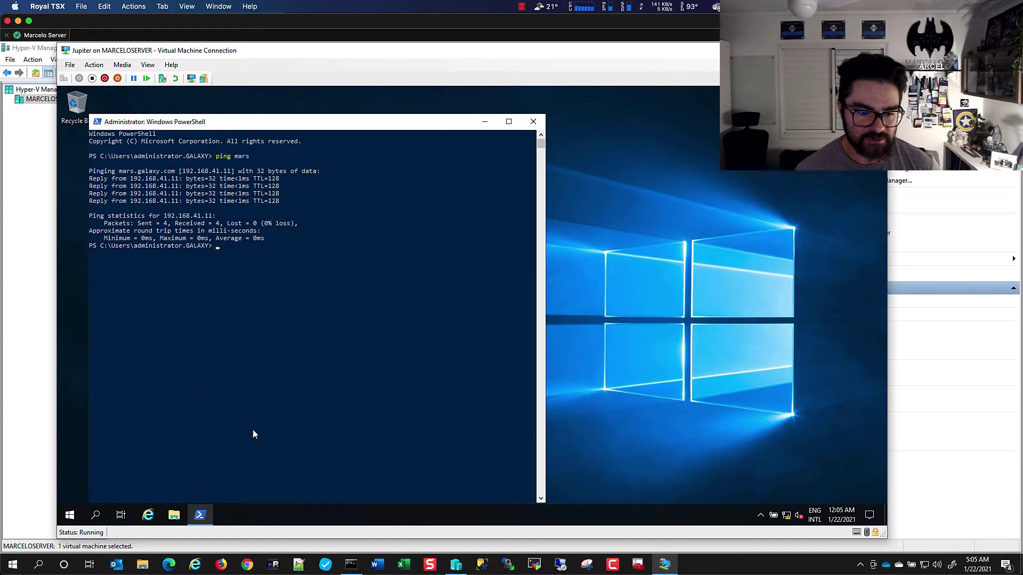
Connect to the Mars virtual machine from Hyper-V Manager and run ping jupiter in PowerShell
click(456, 566)
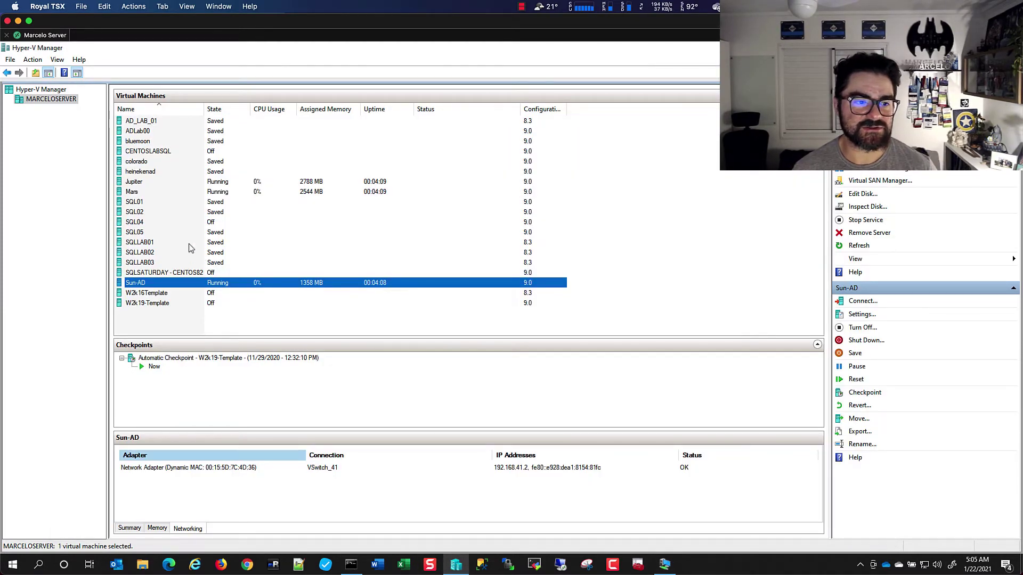
double_click(181, 191)
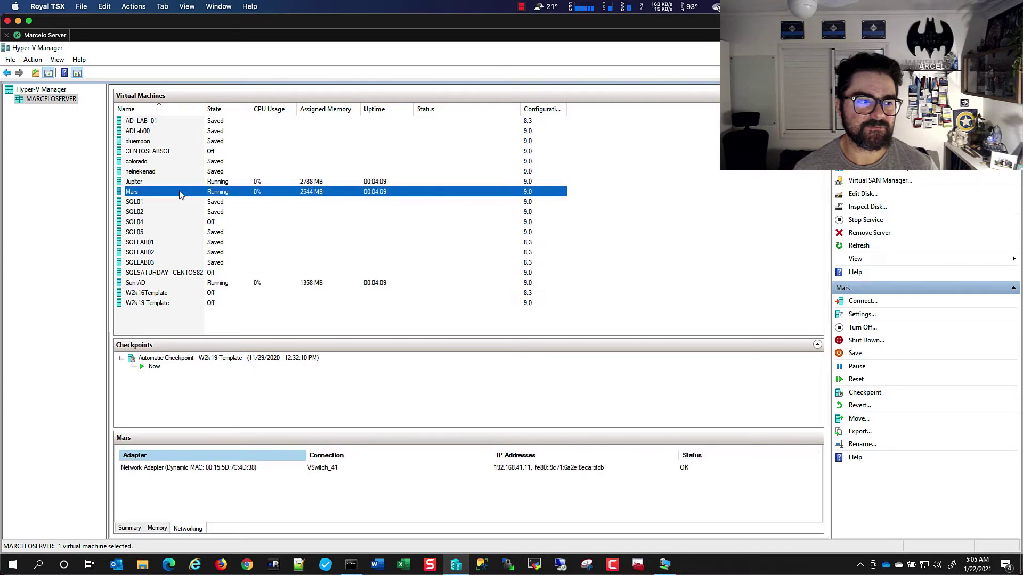
click(444, 238)
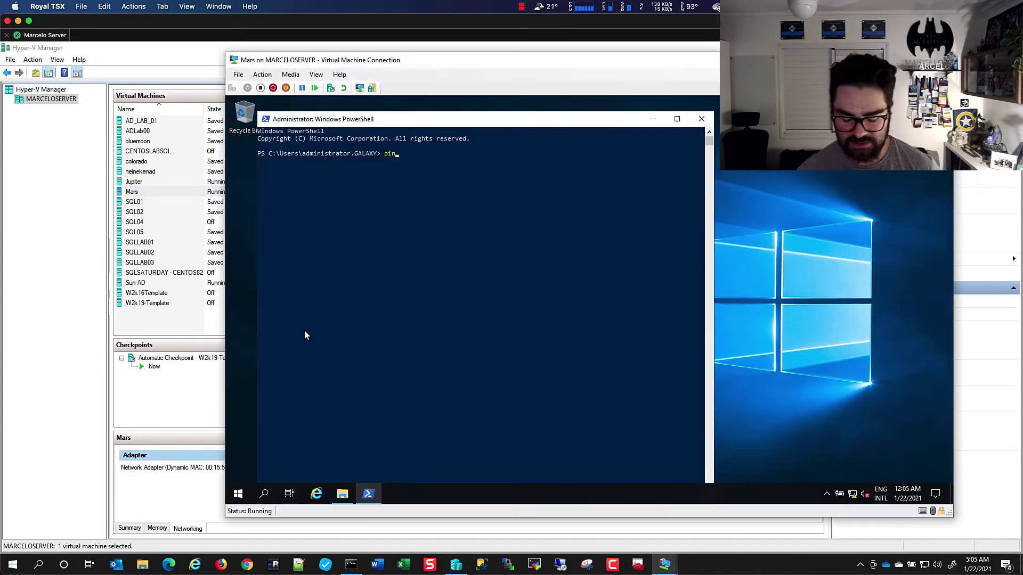
text(ping jupiter)
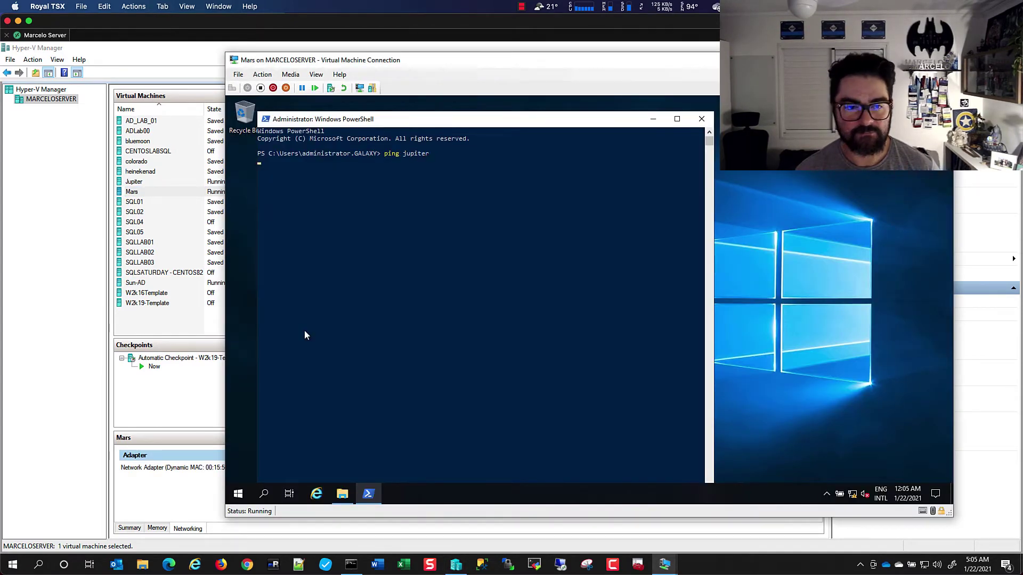
key(Return)
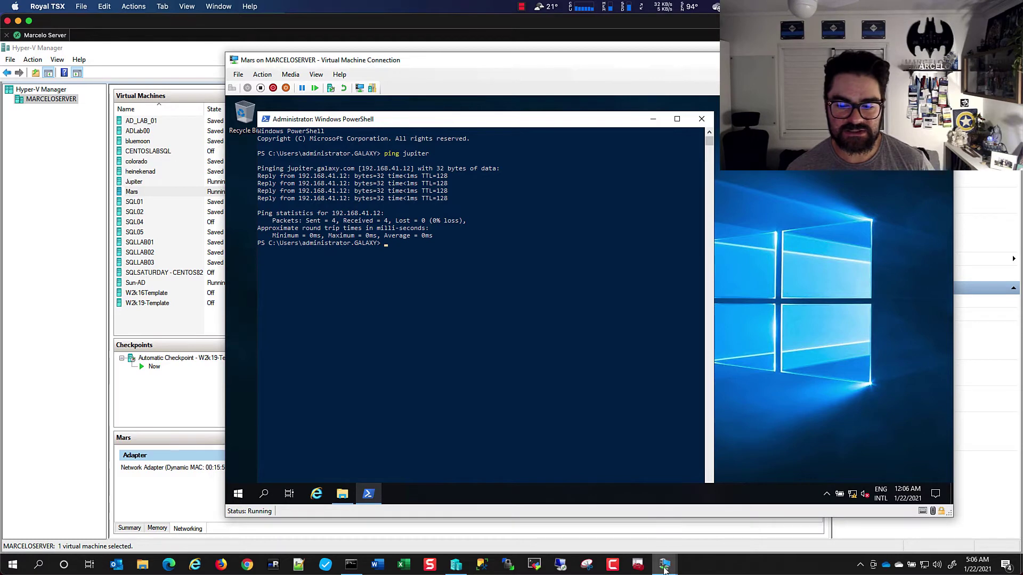
Return to the Jupiter virtual machine and open Server Manager on its Local Server page, dismissing the Windows Admin Center notice
click(666, 566)
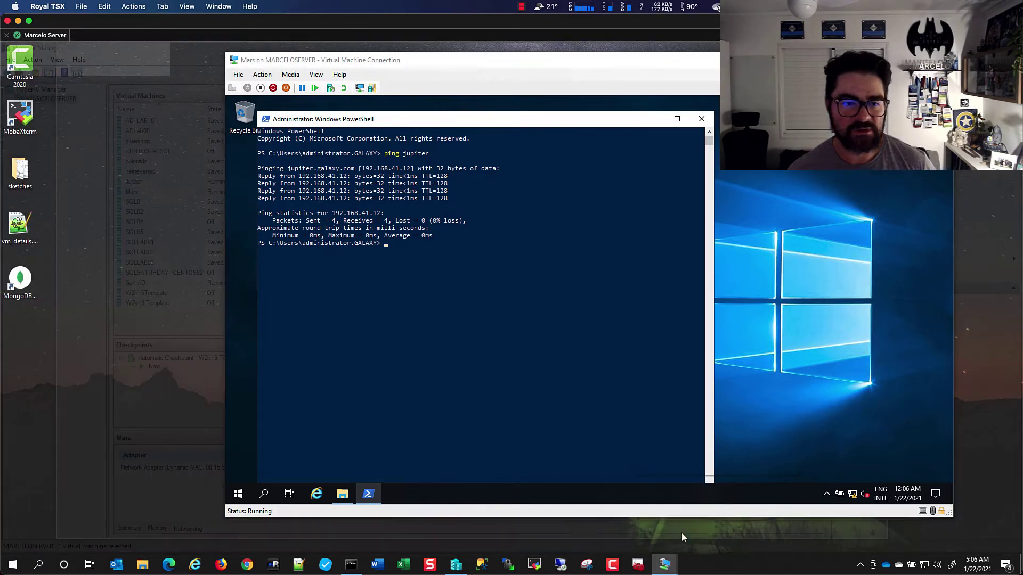
click(684, 535)
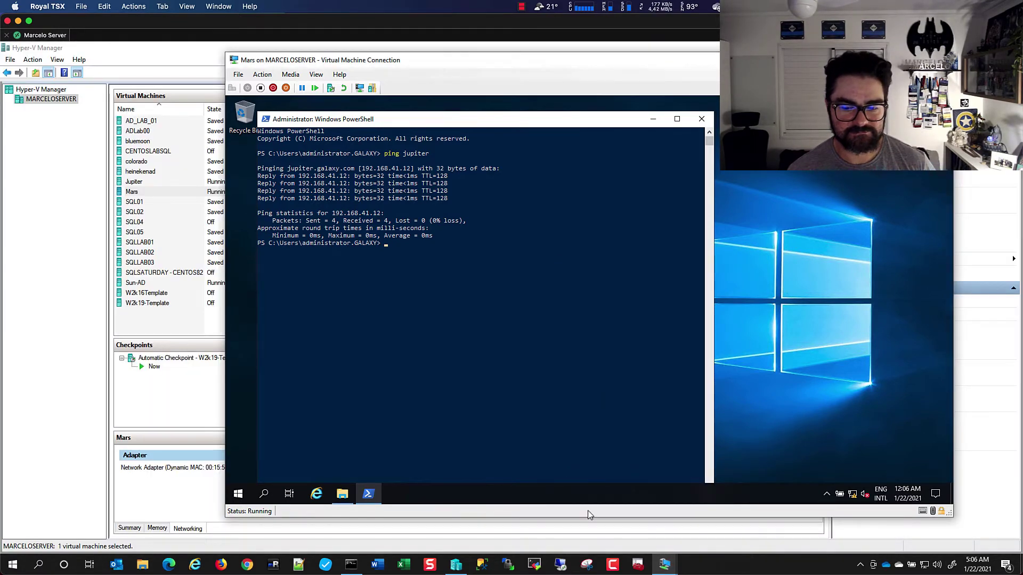
click(664, 565)
click(597, 517)
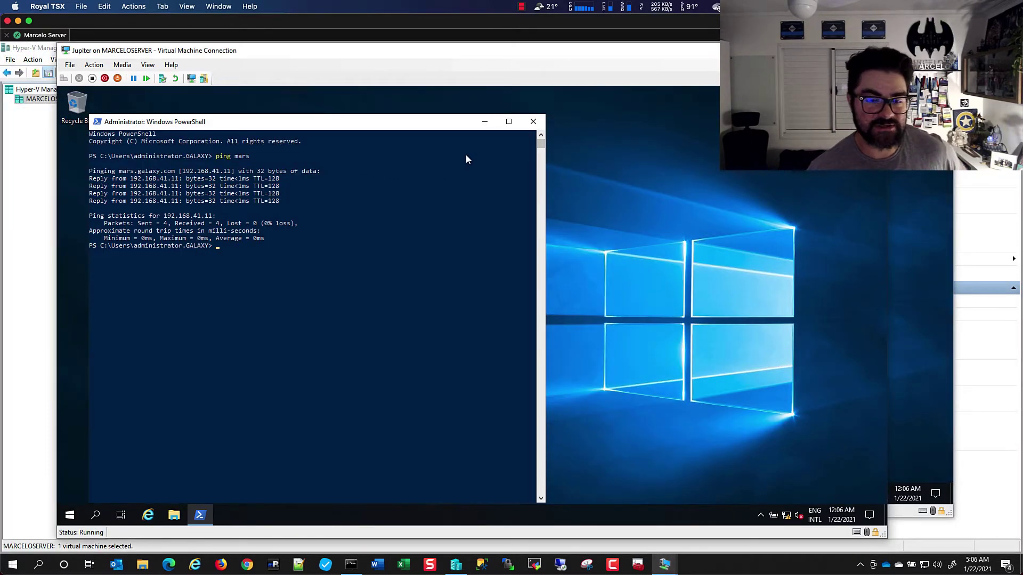
click(75, 515)
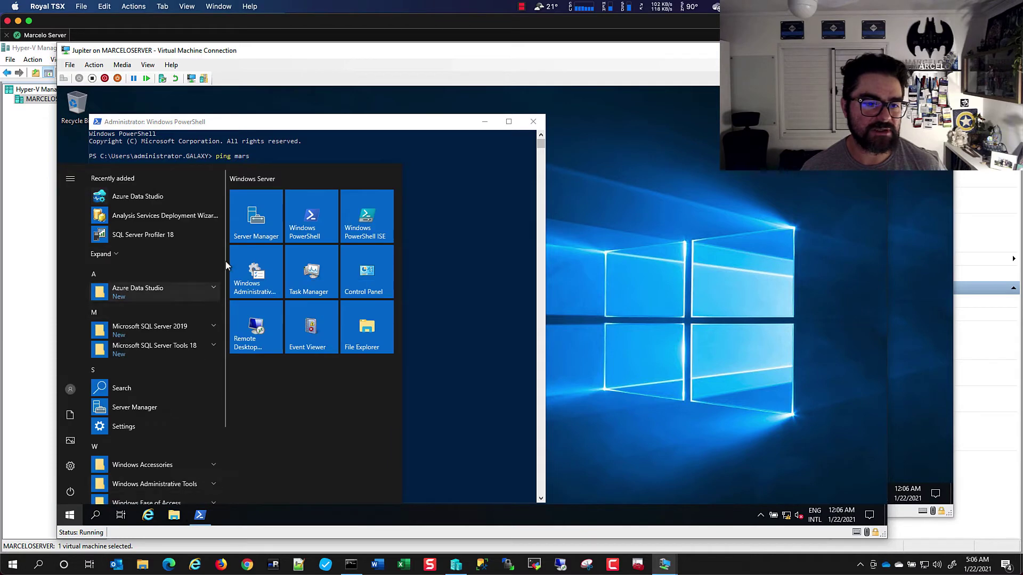
click(248, 224)
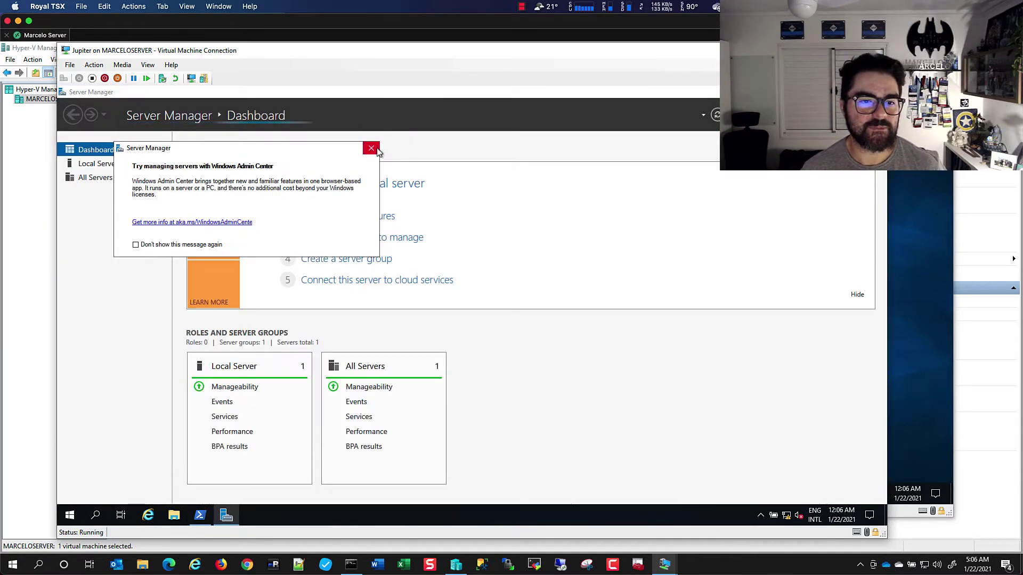
click(376, 150)
click(123, 164)
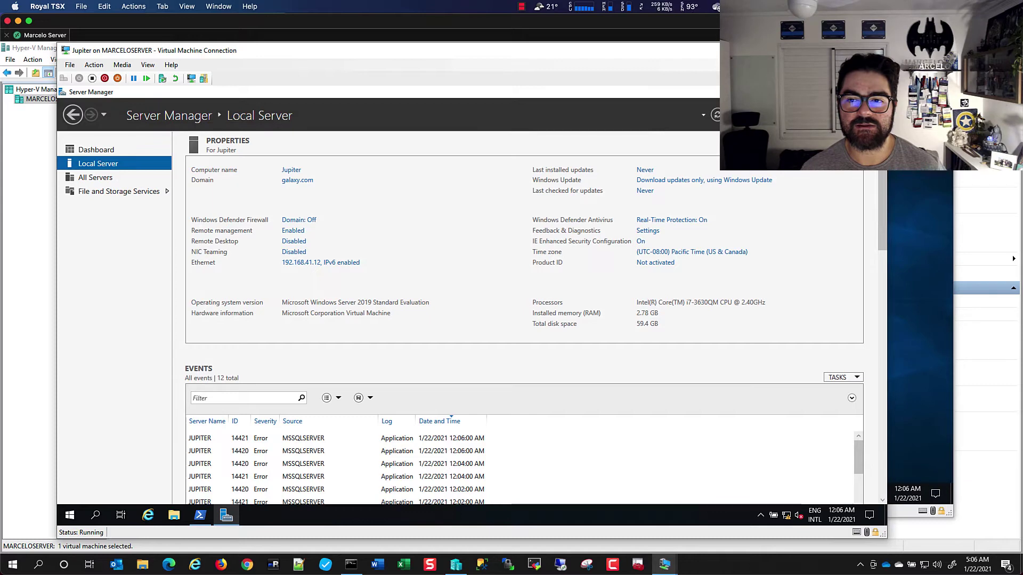
Start the Add Roles and Features Wizard on Jupiter and accept Jupiter.galaxy.com as the destination server
right_click(762, 171)
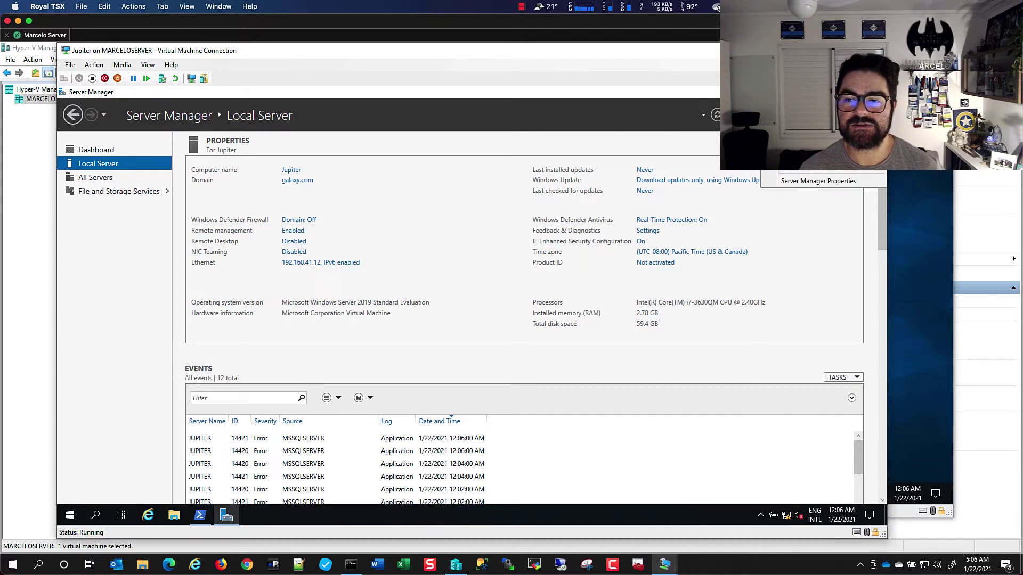
click(799, 130)
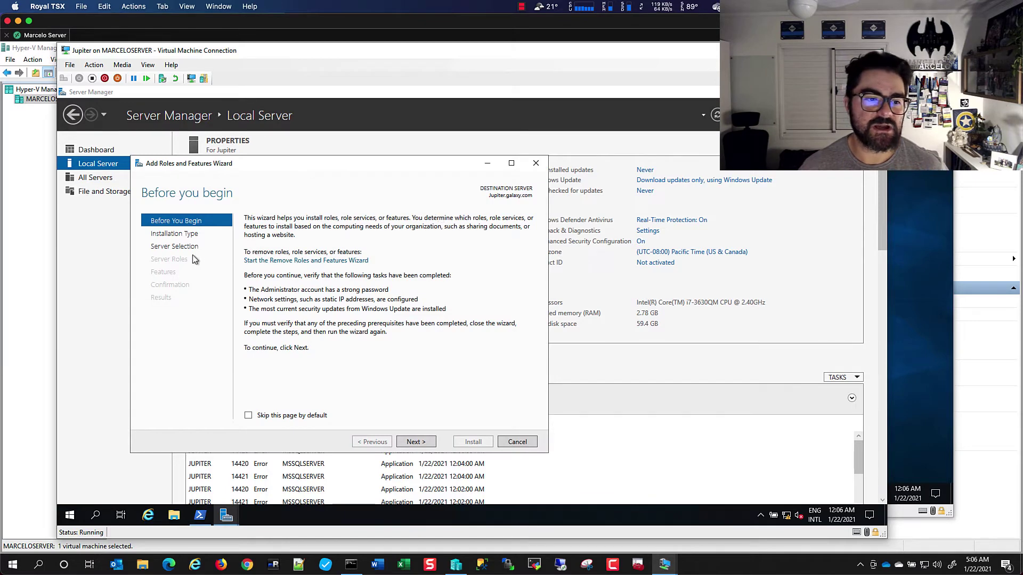
click(194, 249)
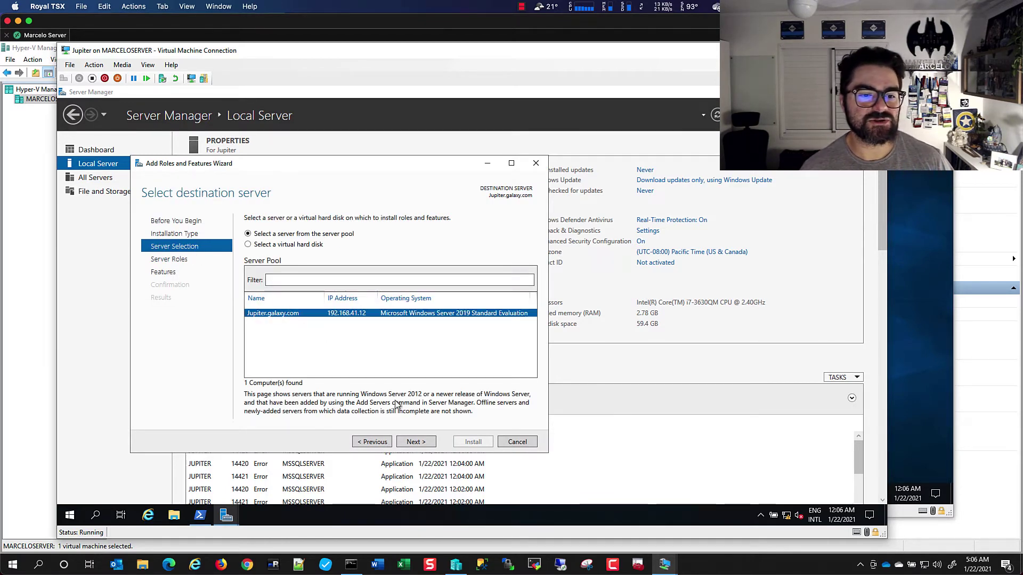
click(414, 443)
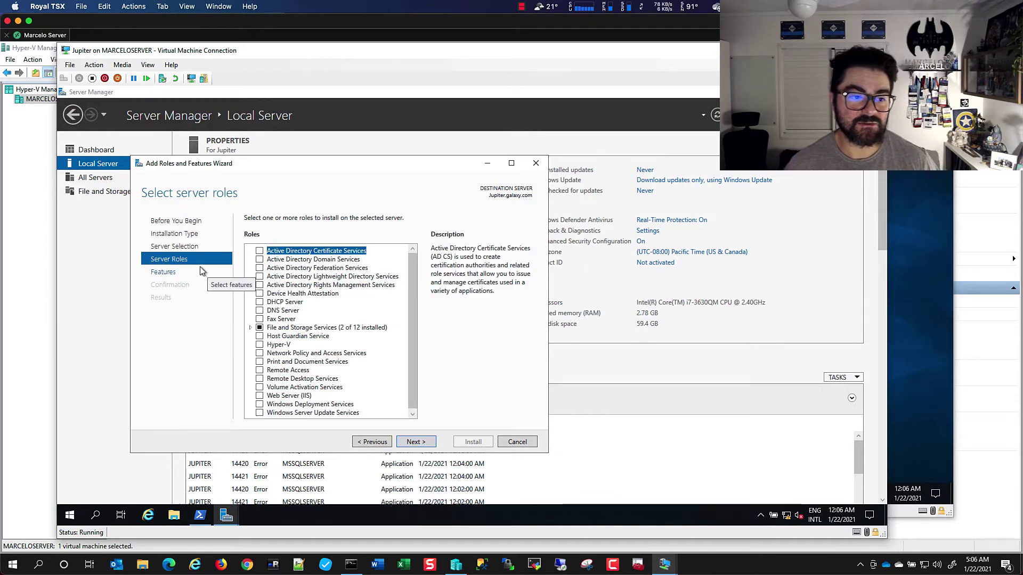
Install the Failover Clustering feature on Jupiter together with its required management tools, without adding any server roles
click(180, 273)
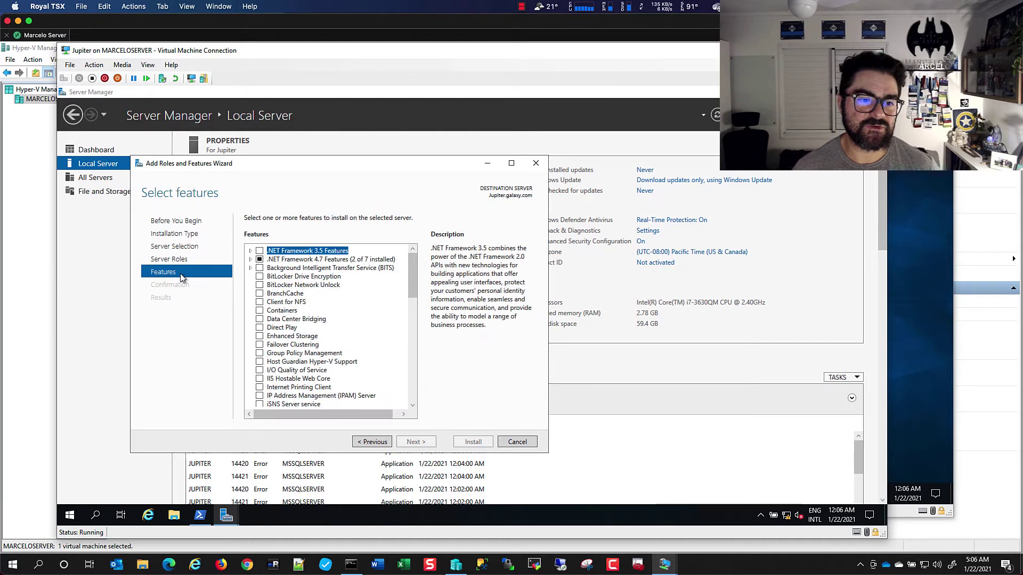
click(260, 346)
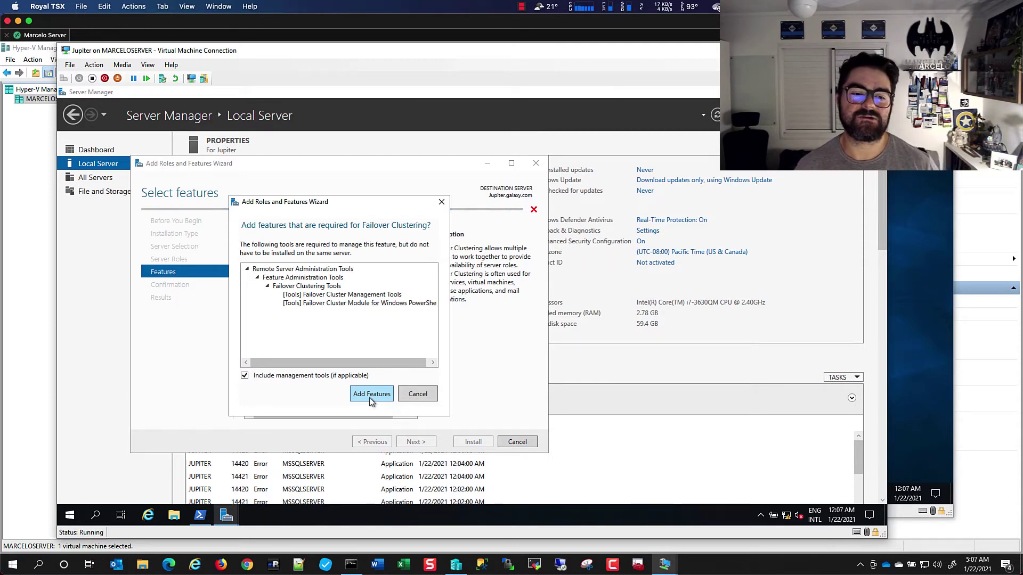
click(372, 394)
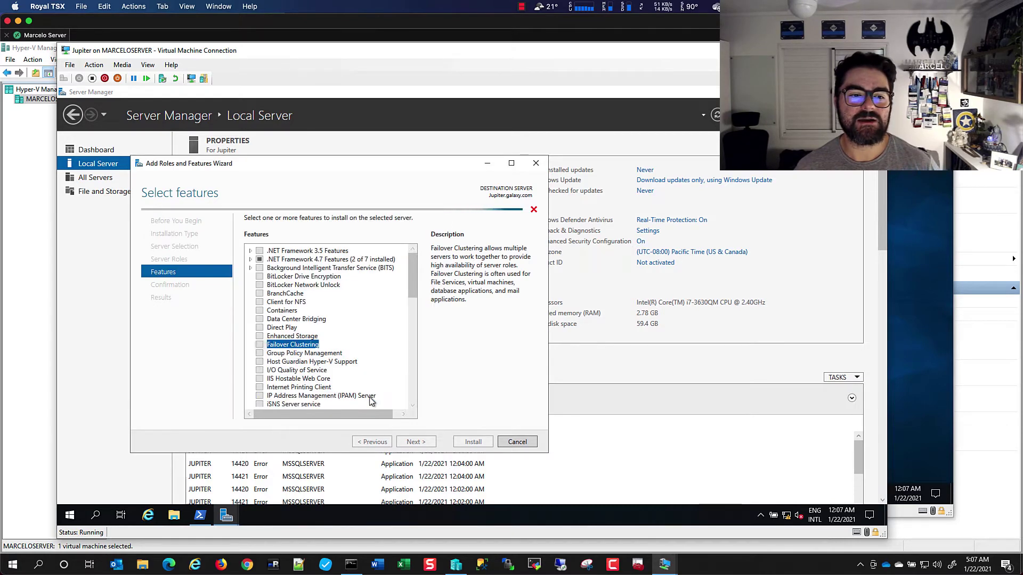
click(414, 442)
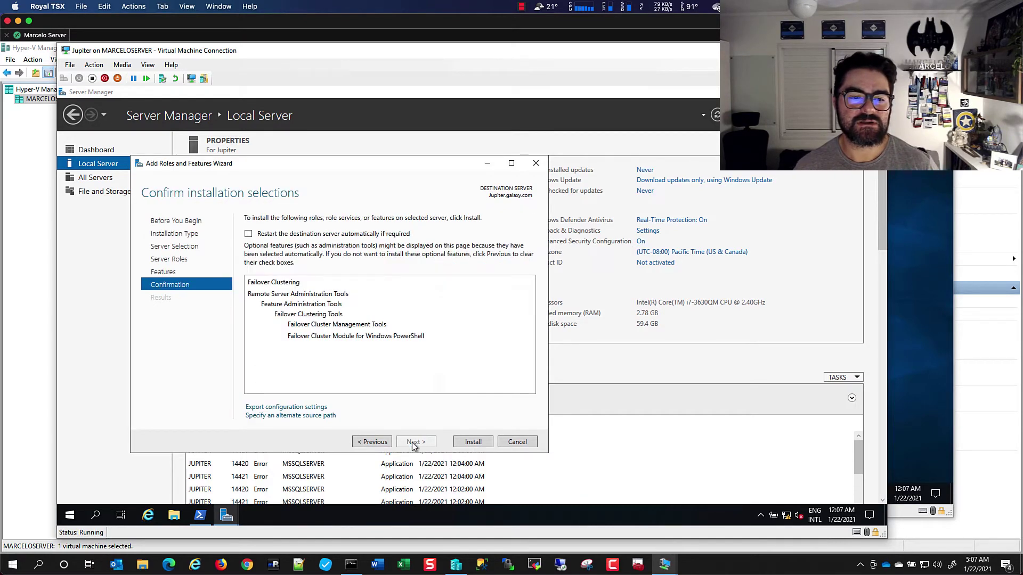
click(464, 443)
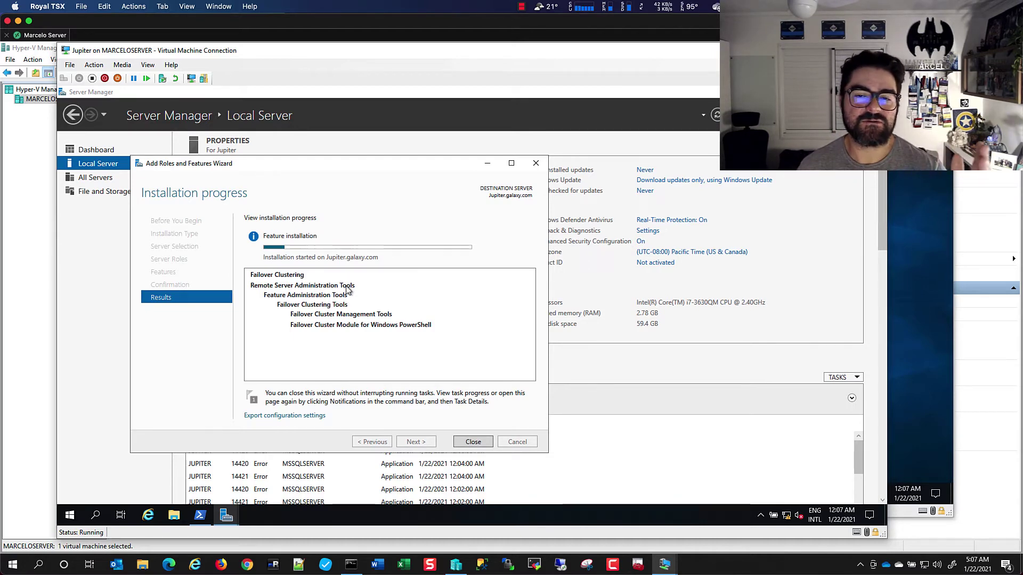
Switch to the Mars virtual machine, close PowerShell, and open Server Manager without the Windows Admin Center notice
key(alt+Tab)
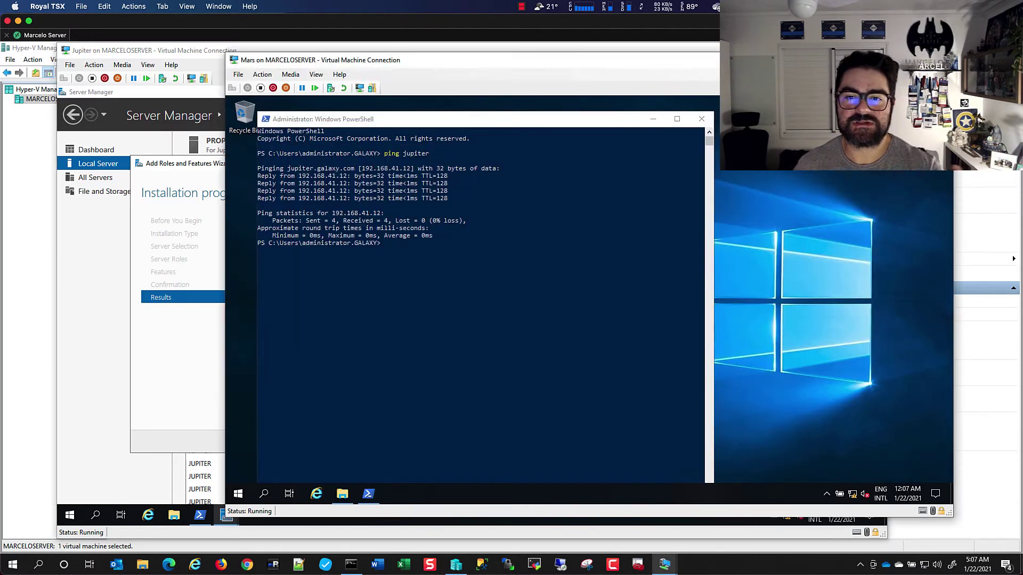
click(702, 118)
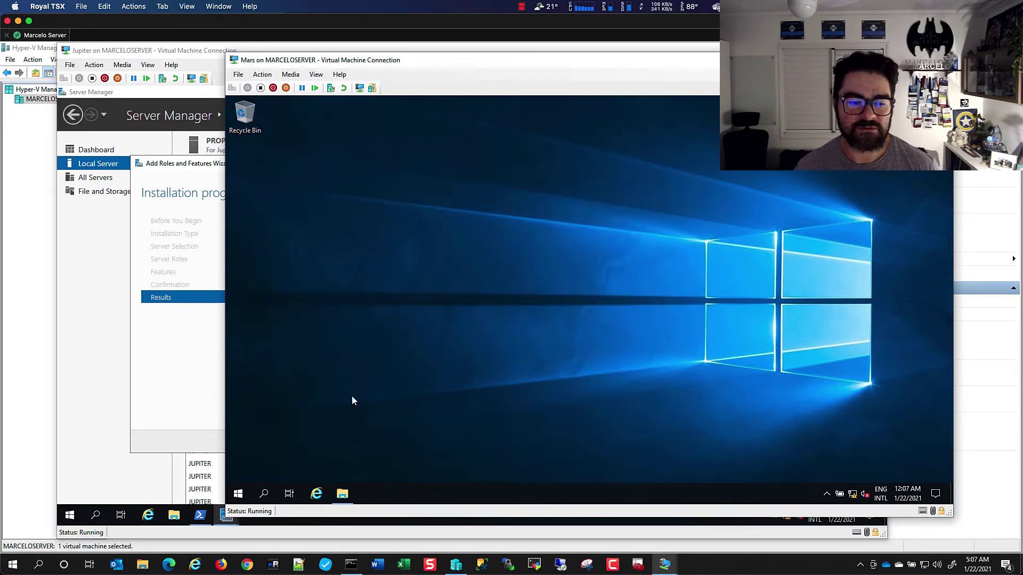
click(238, 498)
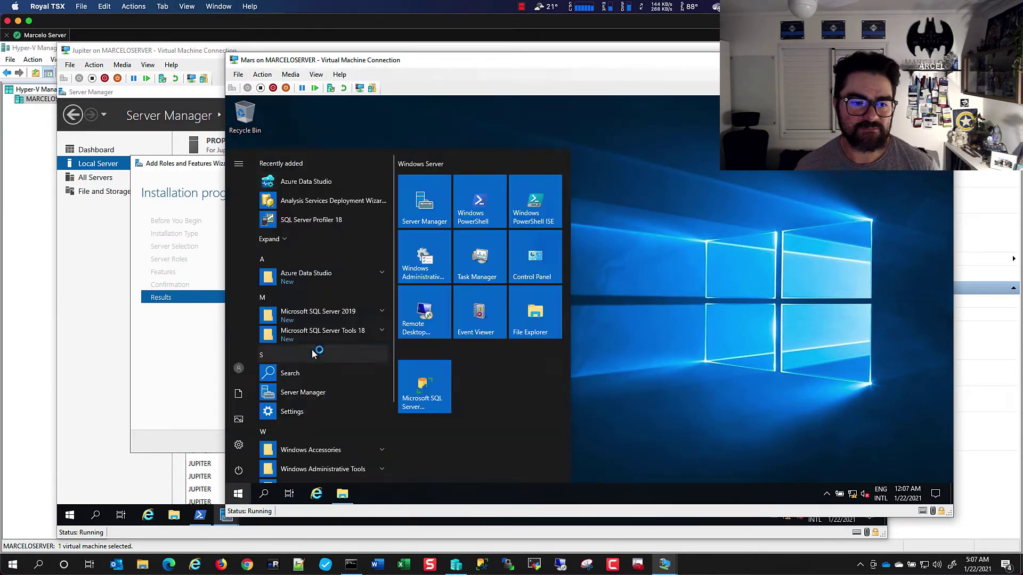
click(414, 210)
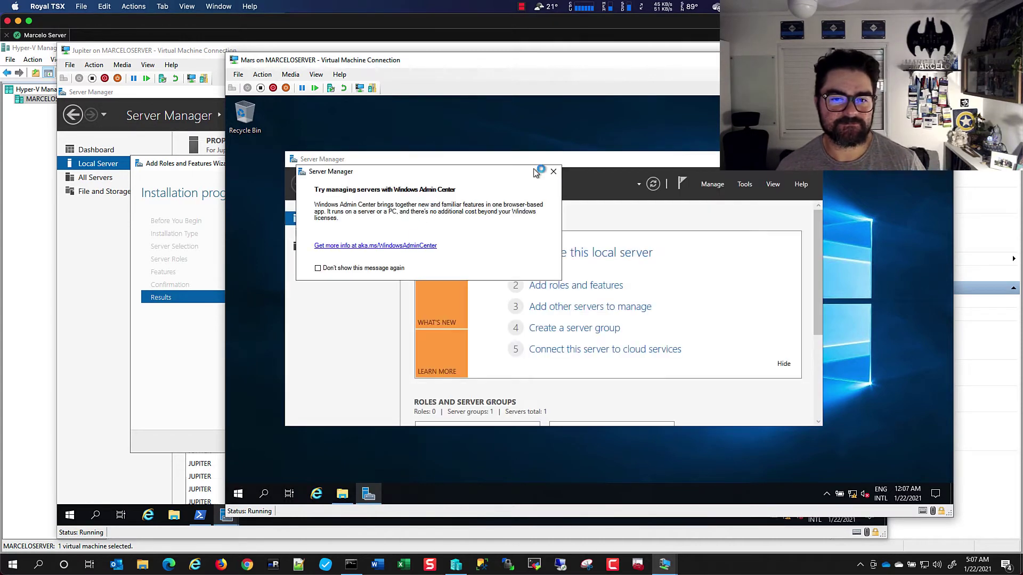
click(553, 171)
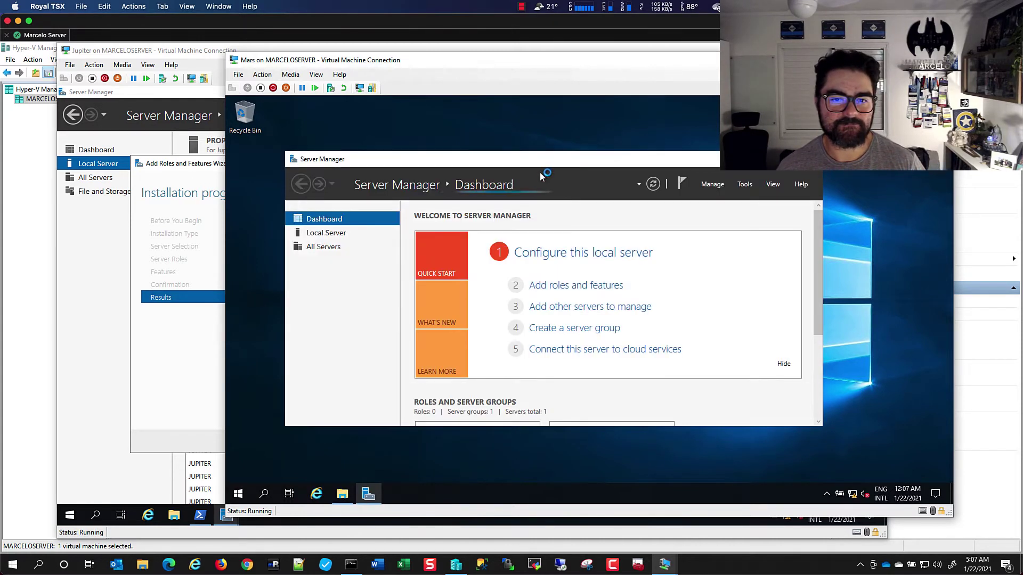
Start the Add Roles and Features Wizard from Mars's Local Server page, keeping role-based installation and Mars.galaxy.com as the destination server
click(354, 232)
double_click(443, 163)
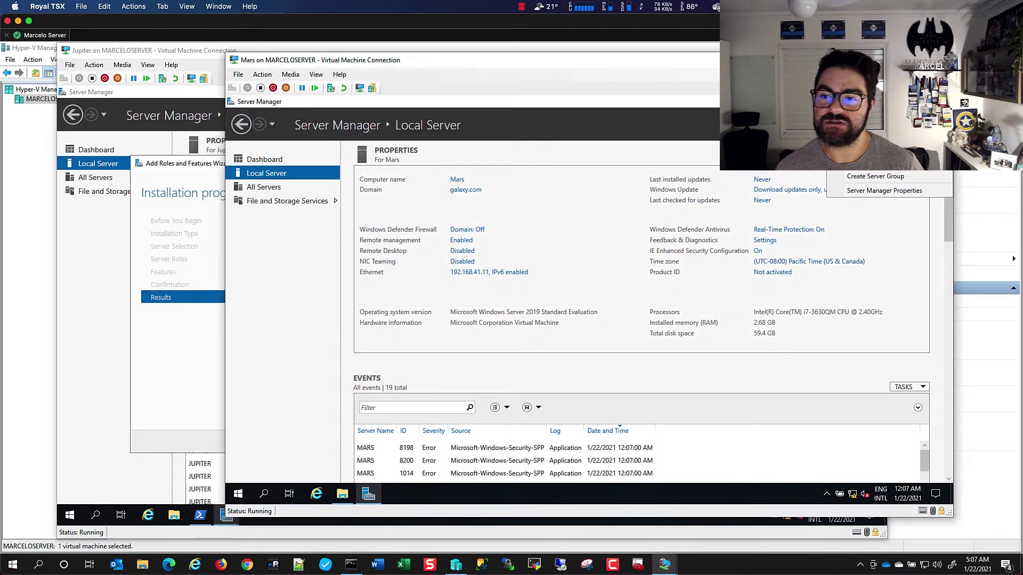
click(880, 141)
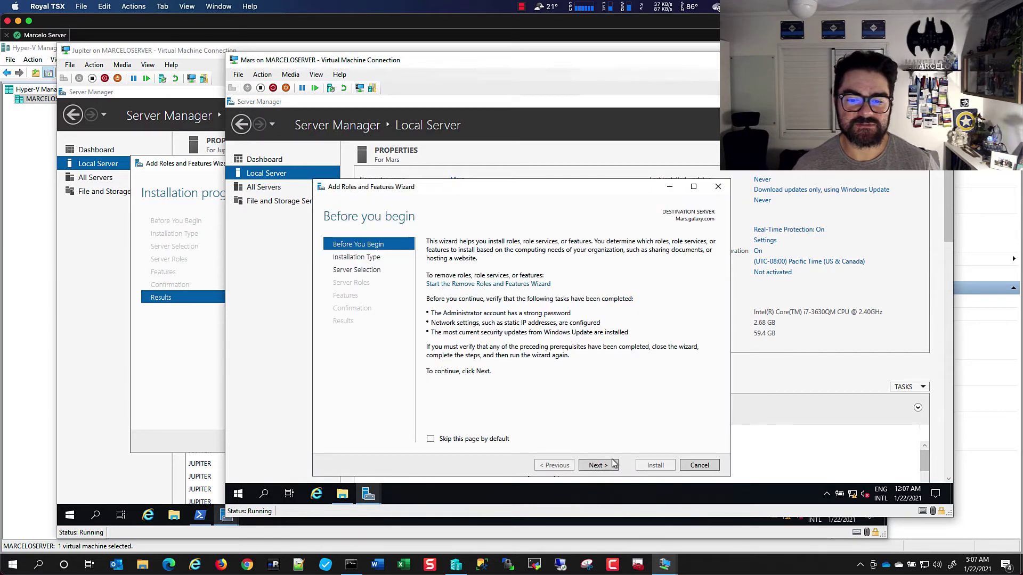
click(598, 466)
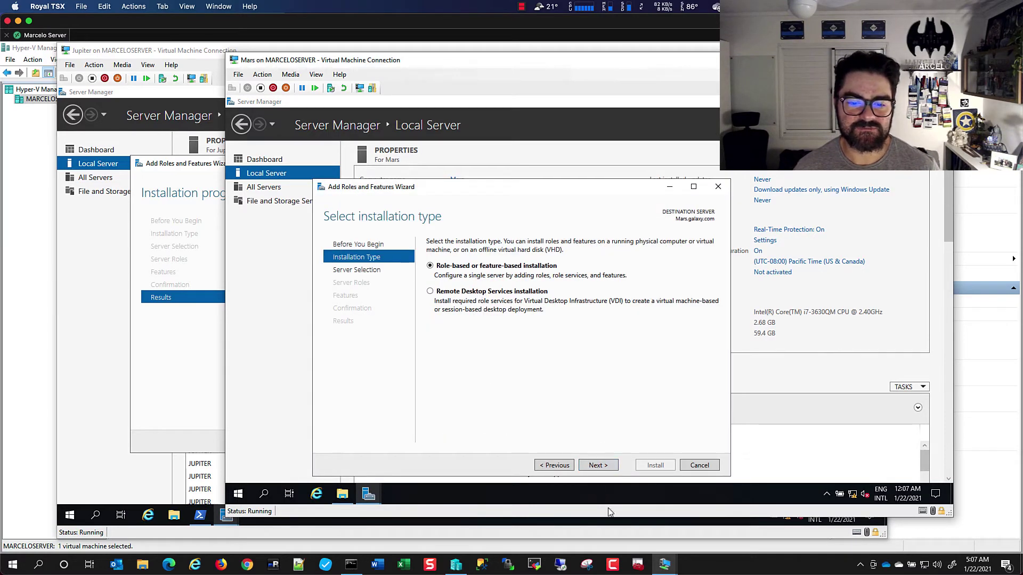
click(606, 467)
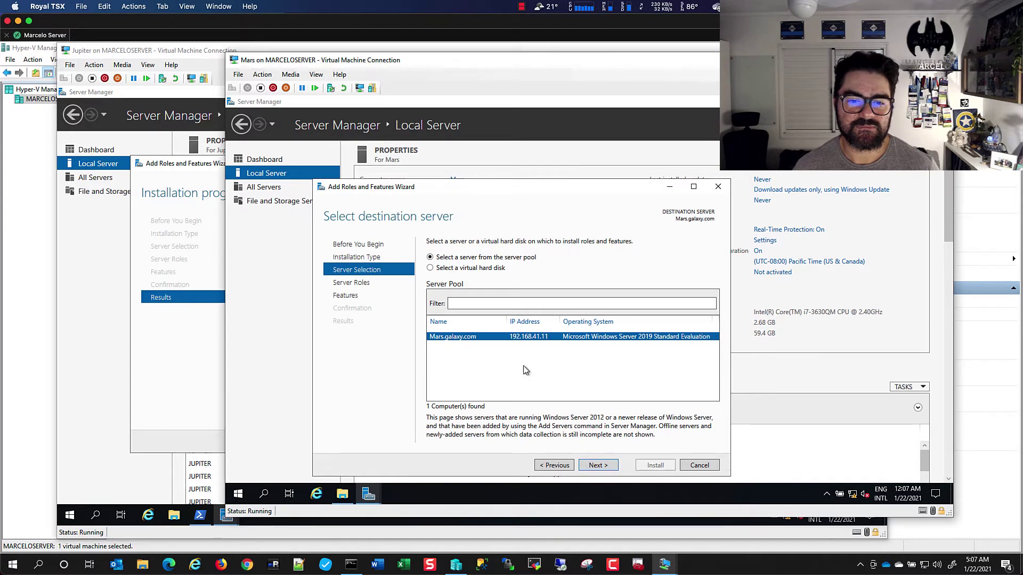
click(596, 465)
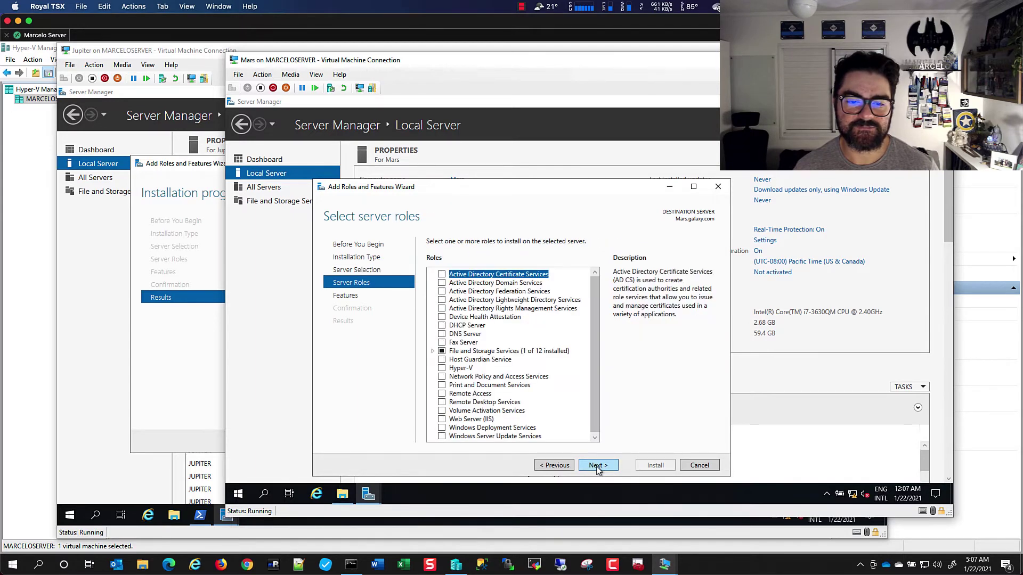
Install the Failover Clustering feature on Mars together with its required management tools, without adding any server roles
click(375, 296)
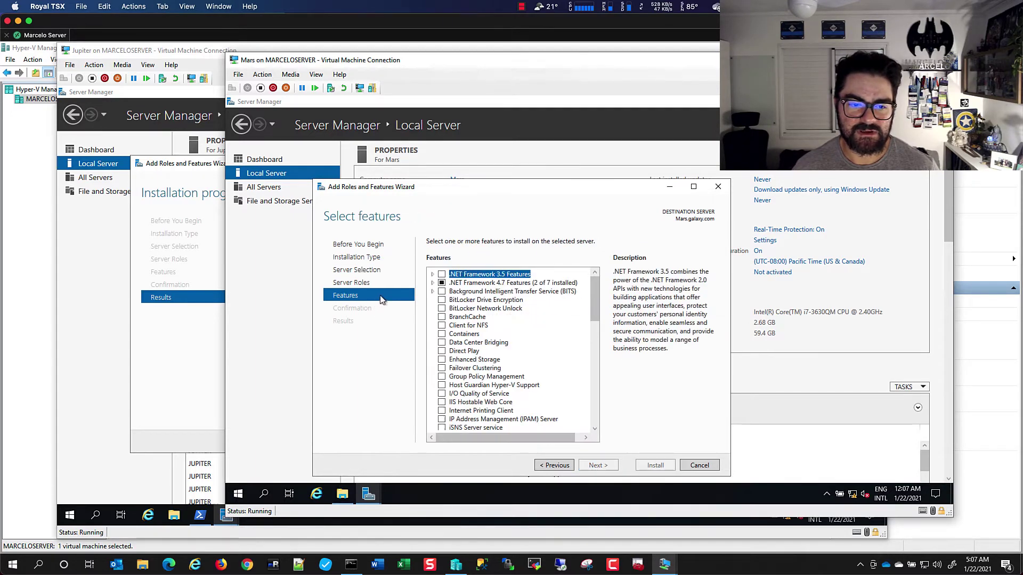
click(443, 368)
click(552, 420)
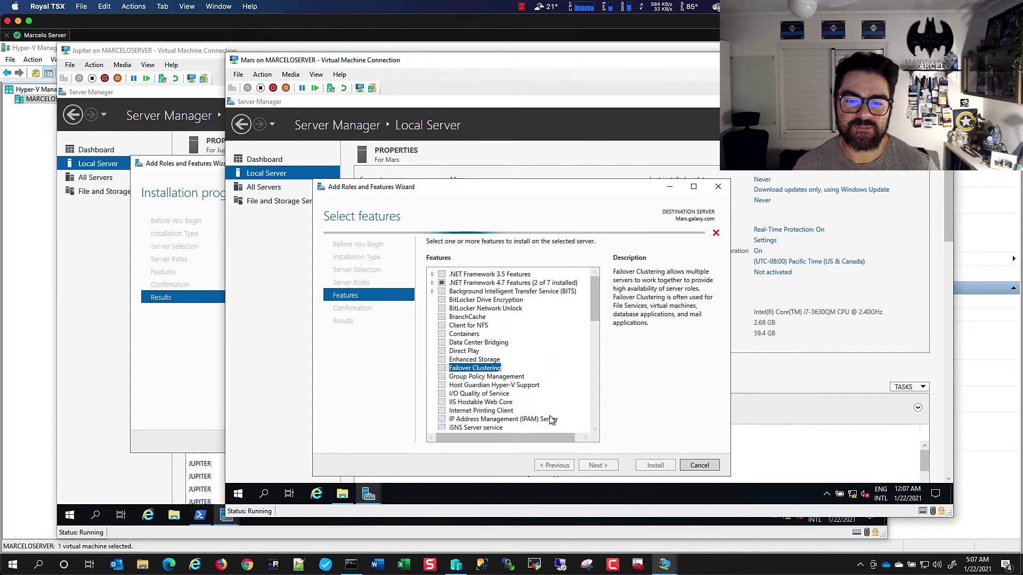
click(607, 466)
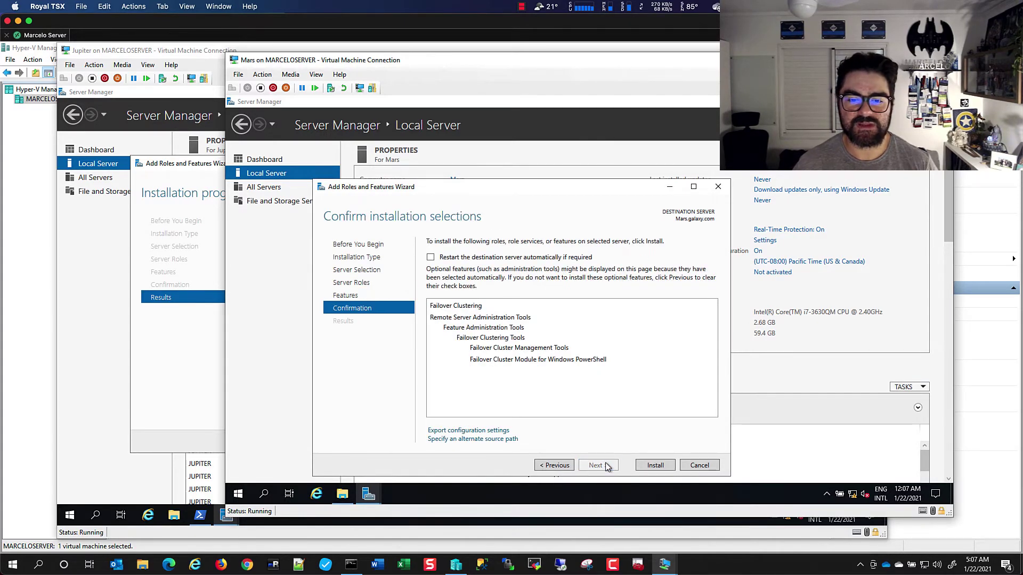
click(646, 467)
Return to the Jupiter virtual machine, check its feature installation status, and close the wizard, PowerShell and Server Manager
drag(524, 68, 582, 87)
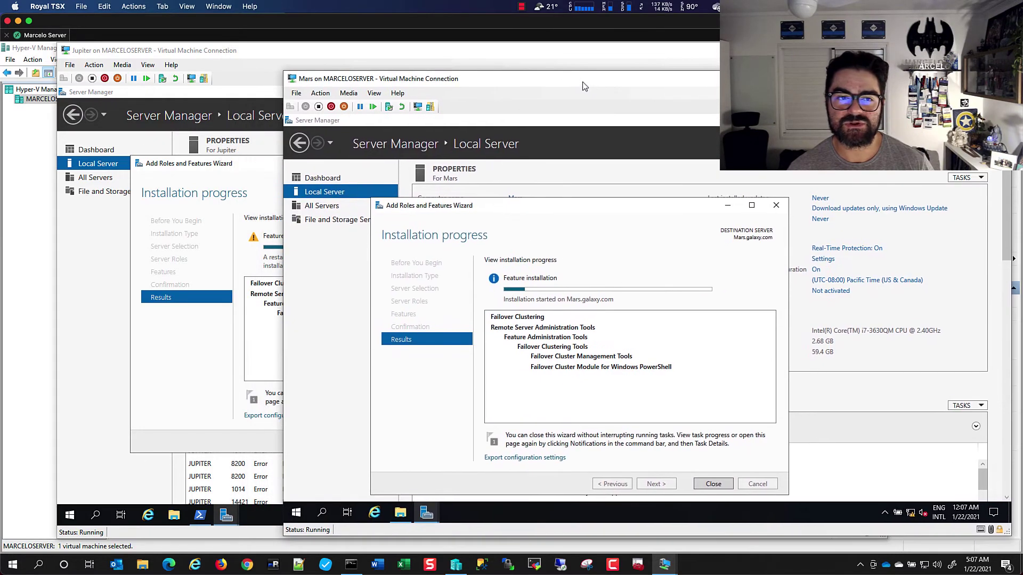
click(222, 171)
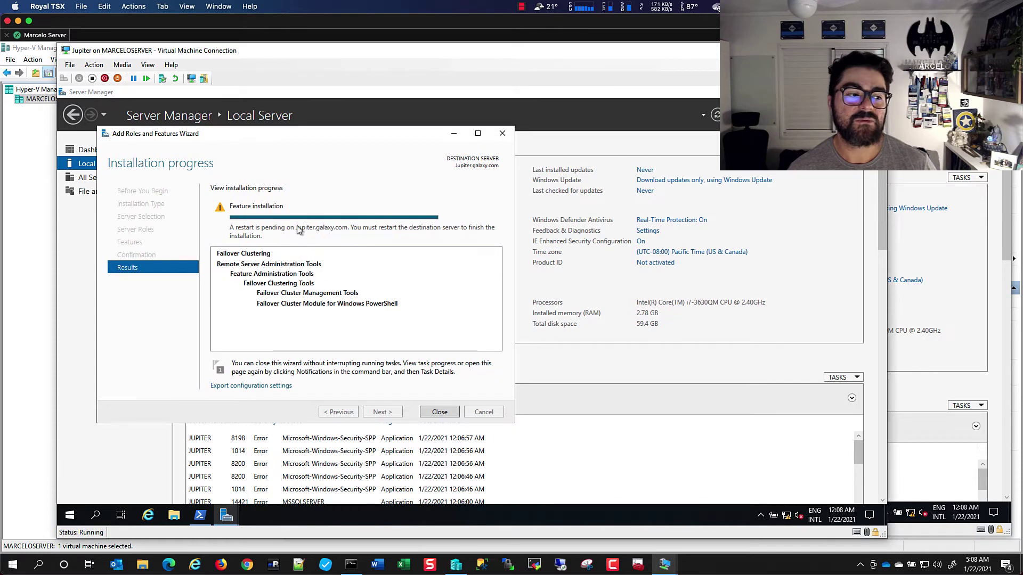
click(445, 415)
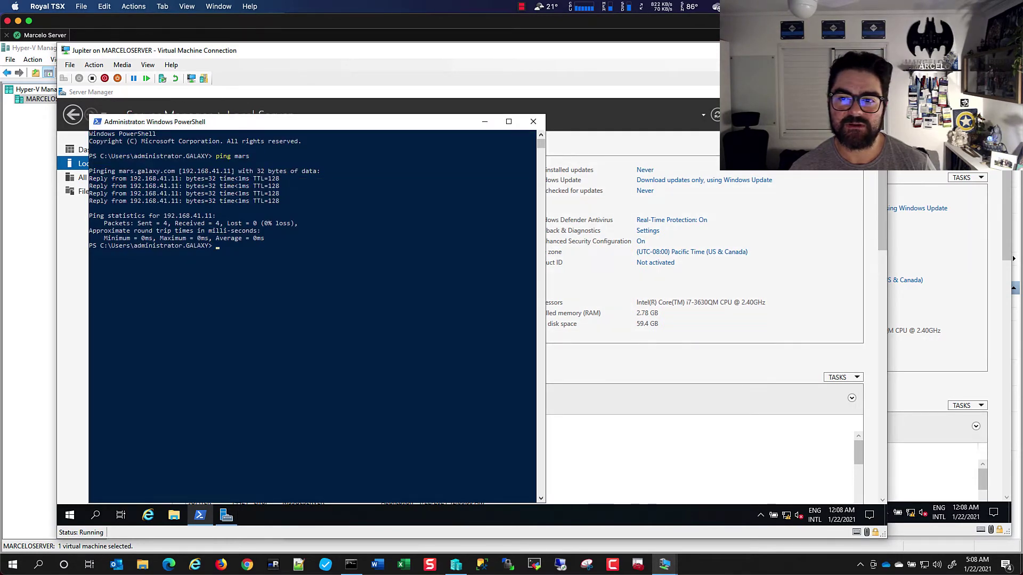
click(533, 122)
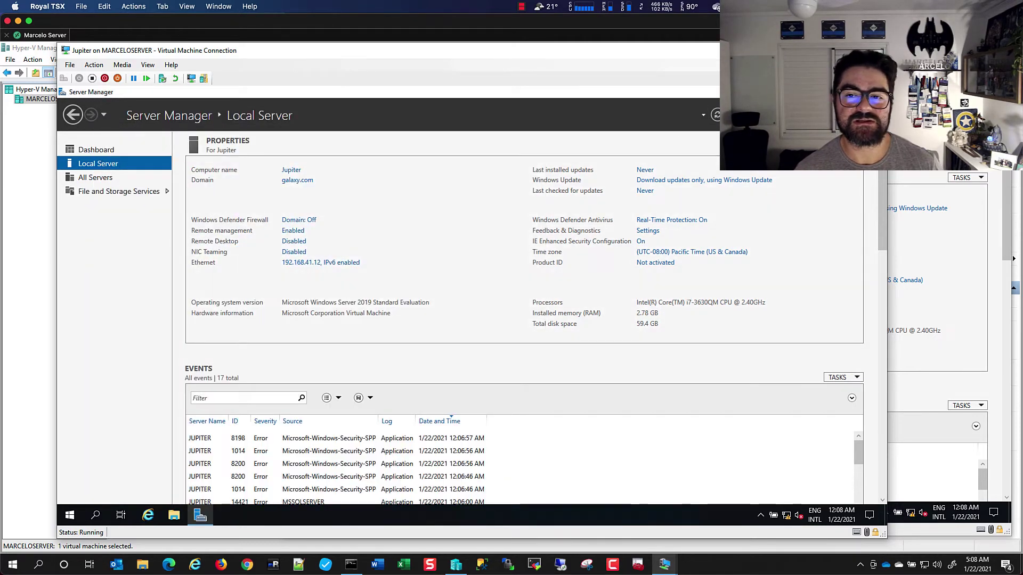
click(738, 116)
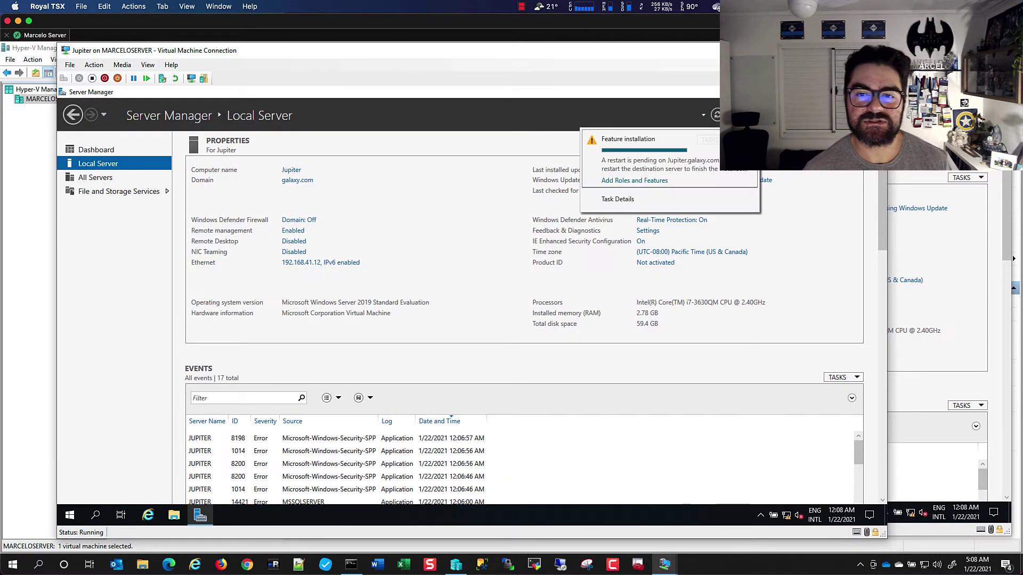
click(646, 184)
click(875, 92)
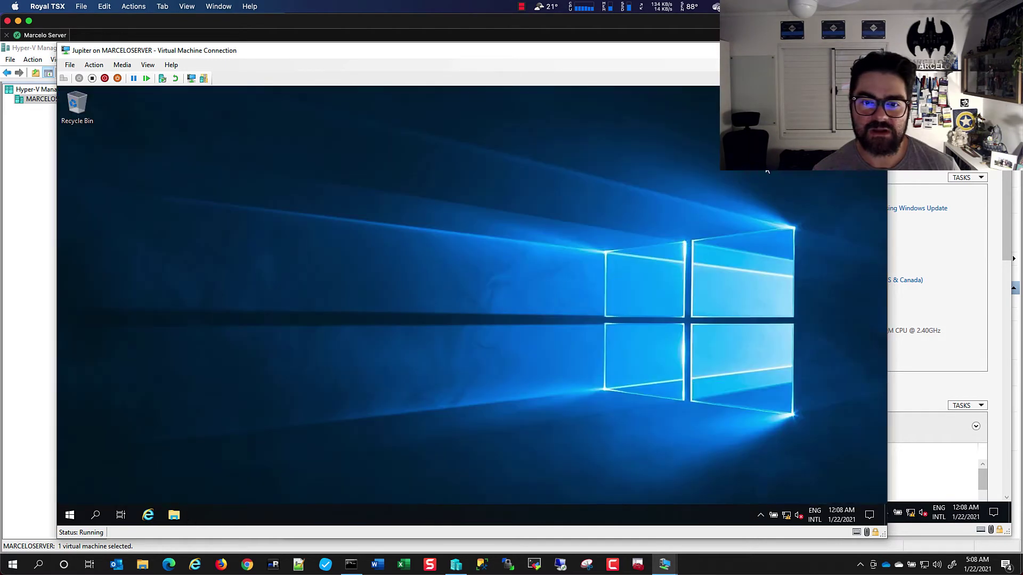
Restart the Jupiter virtual machine, giving Other (Unplanned) as the shutdown reason
right_click(67, 521)
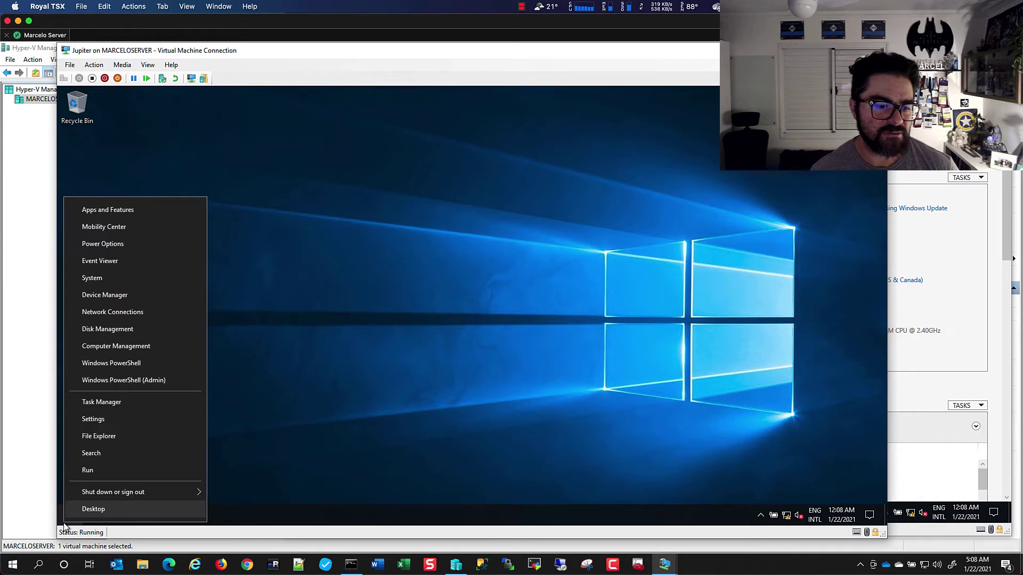
mouse_move(164, 493)
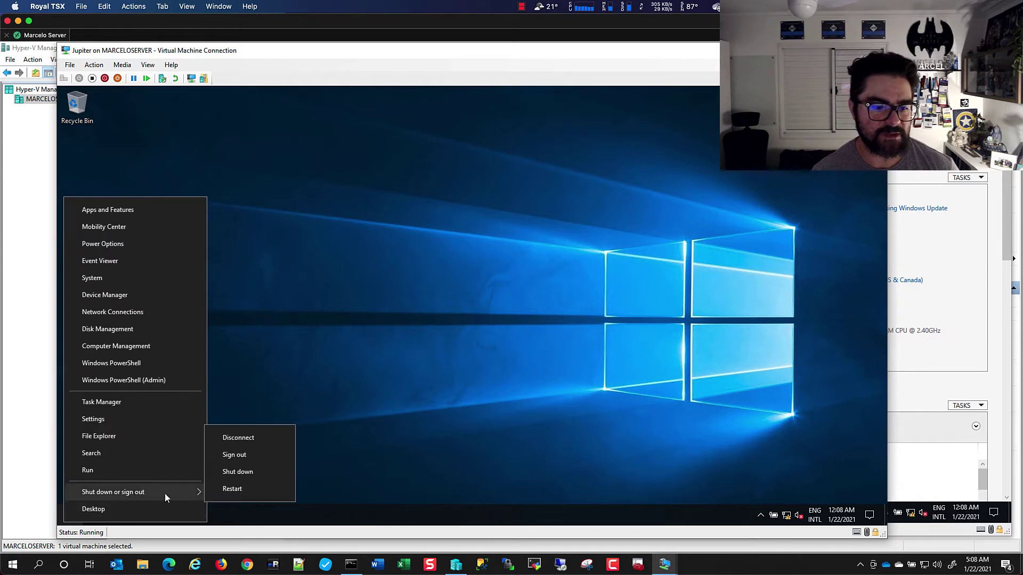
click(228, 490)
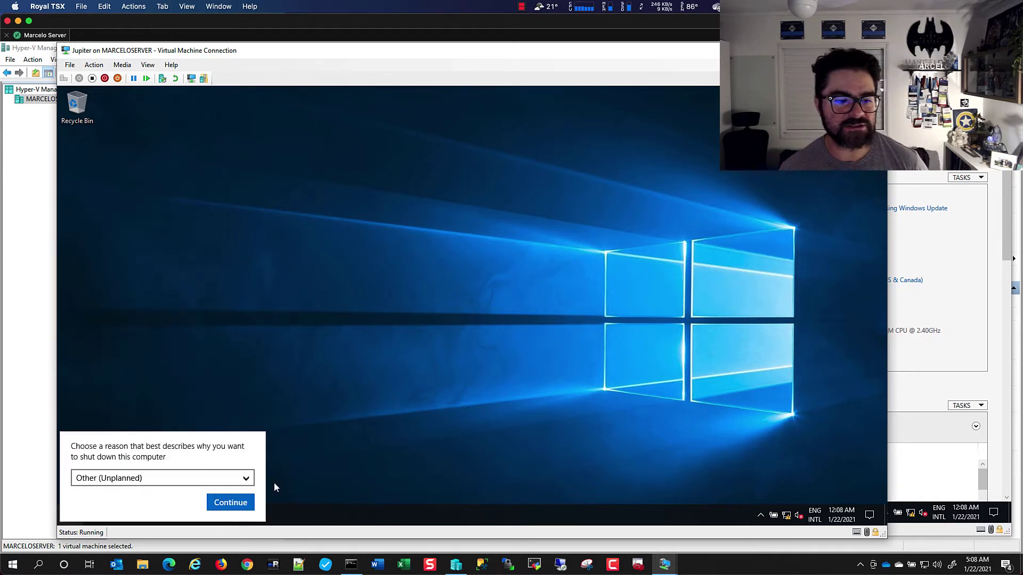
click(242, 504)
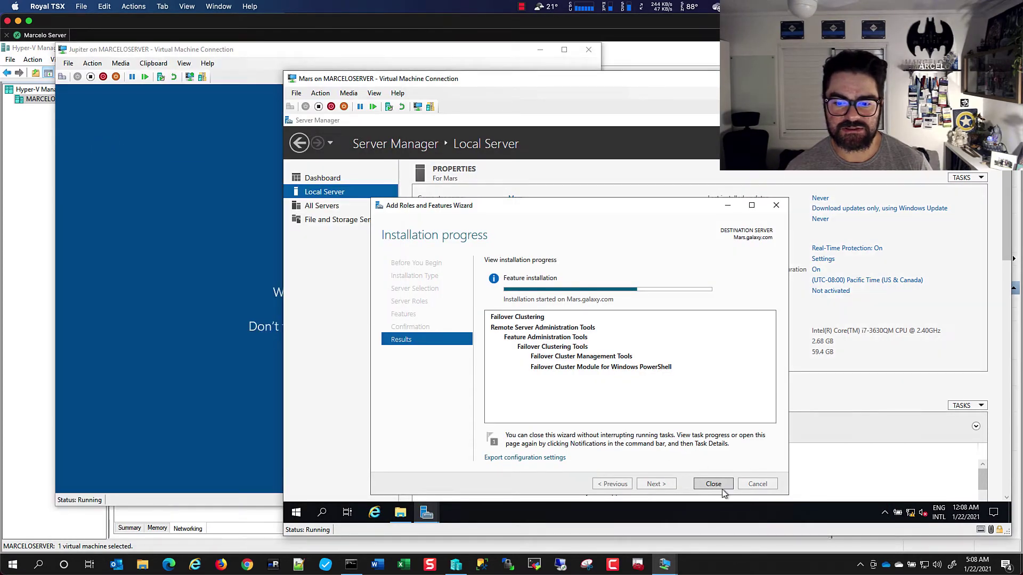
Close the feature installation wizard and Server Manager on the Mars virtual machine
click(671, 152)
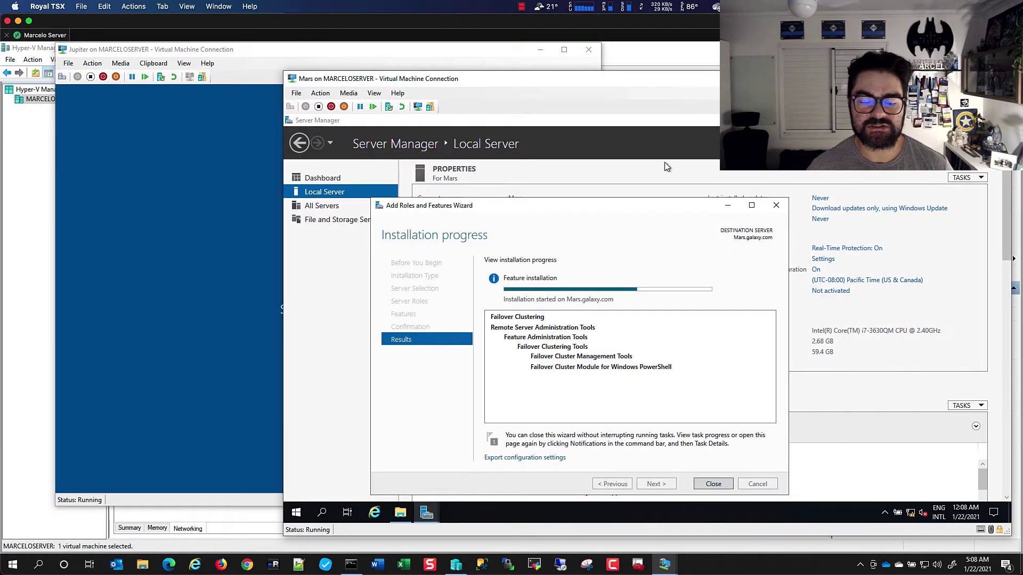
click(709, 483)
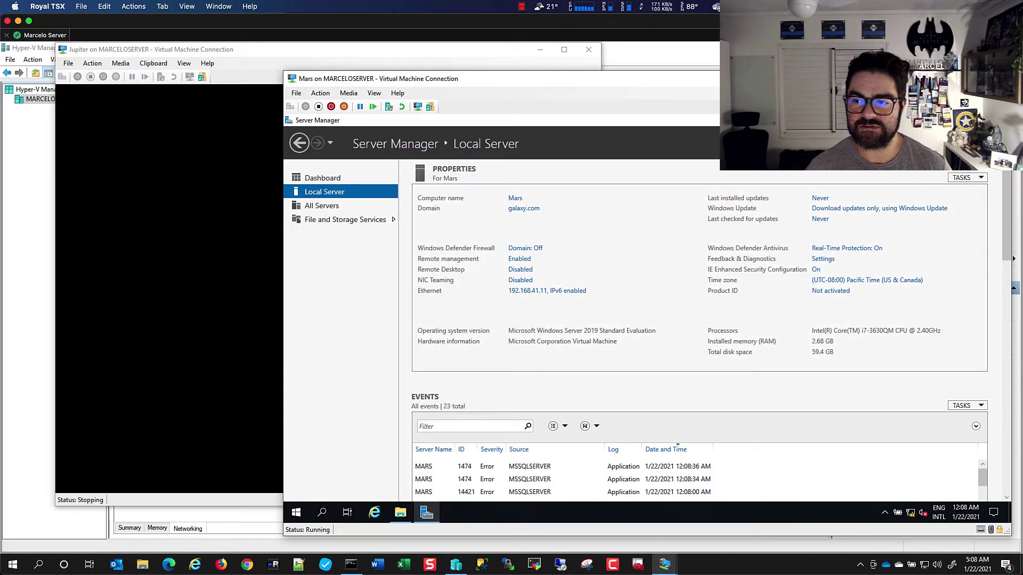
click(999, 120)
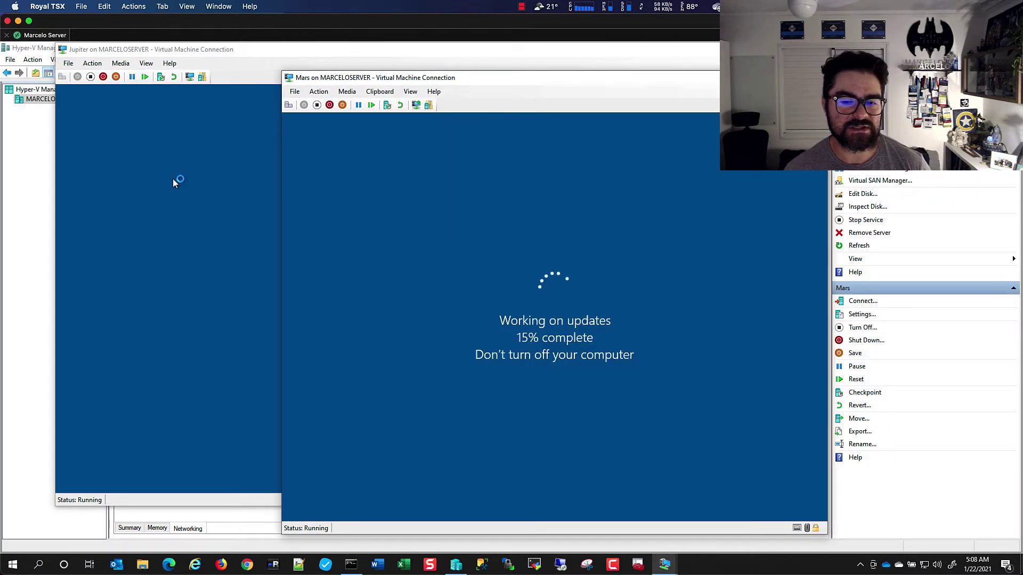
Move the Mars window aside and sign in to Jupiter with the GALAXY domain's administrator account
drag(539, 82, 655, 83)
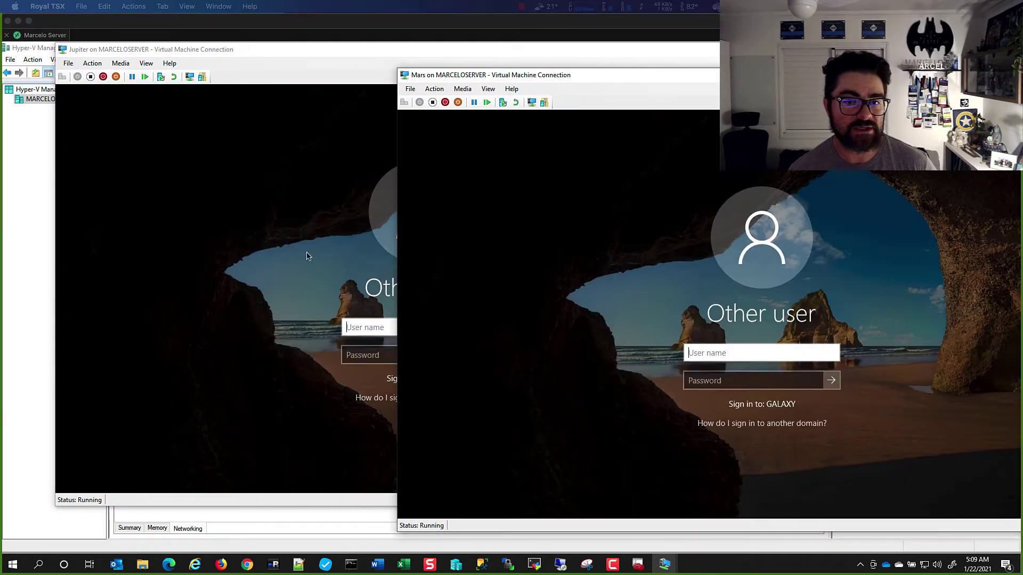
click(314, 237)
click(379, 325)
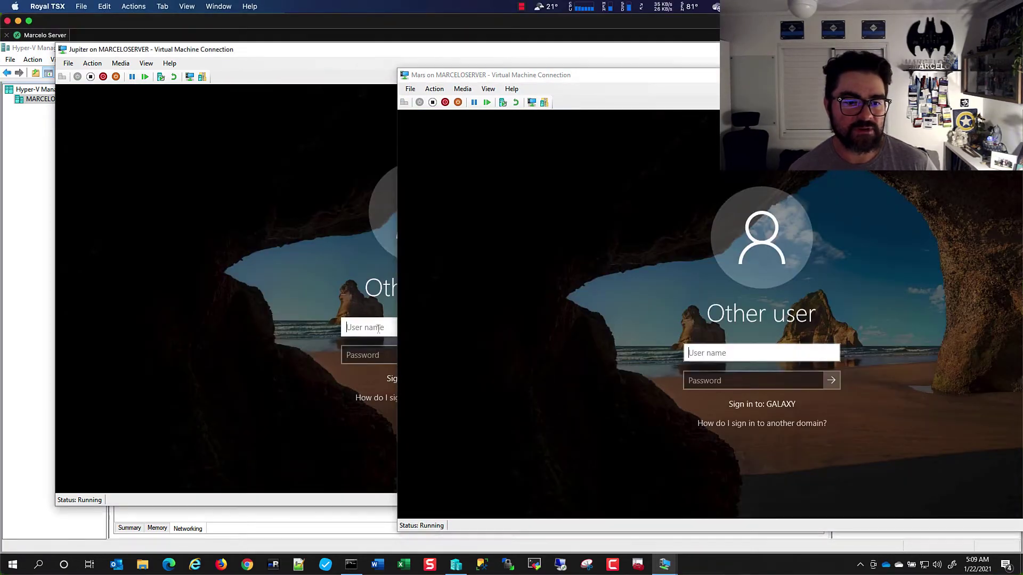
text(ad)
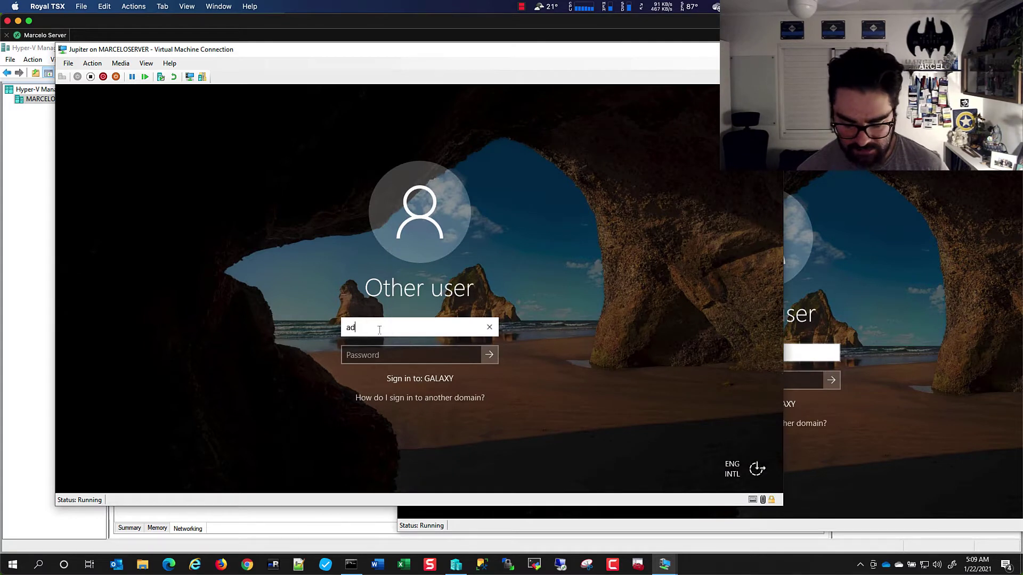
text(ministrator)
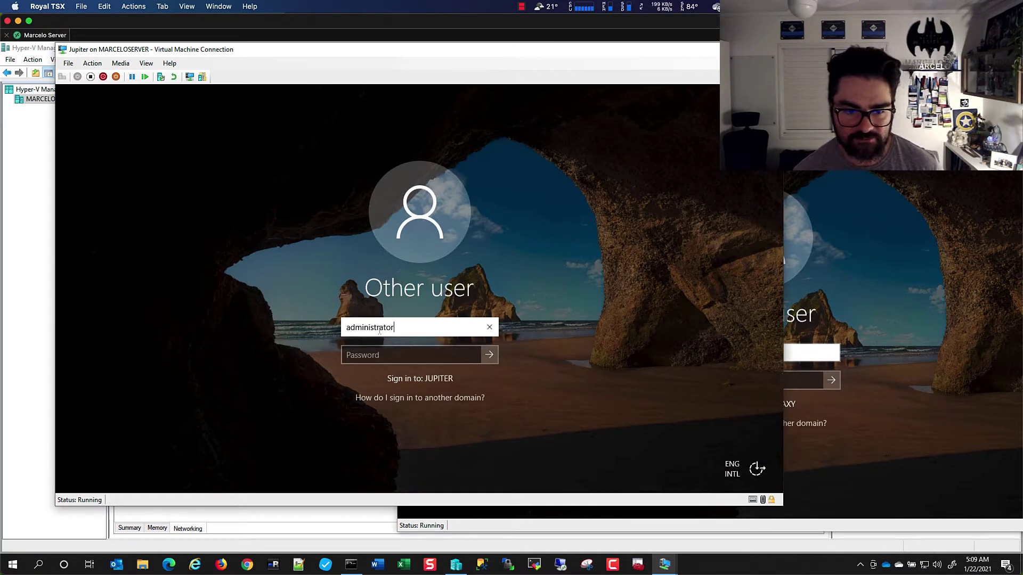
text(ga)
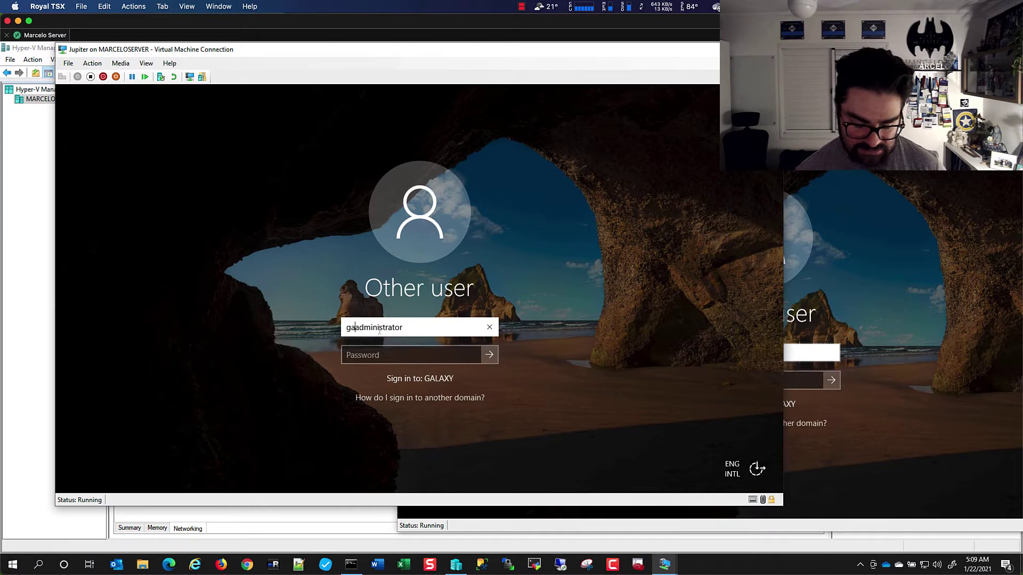
text(alxy)
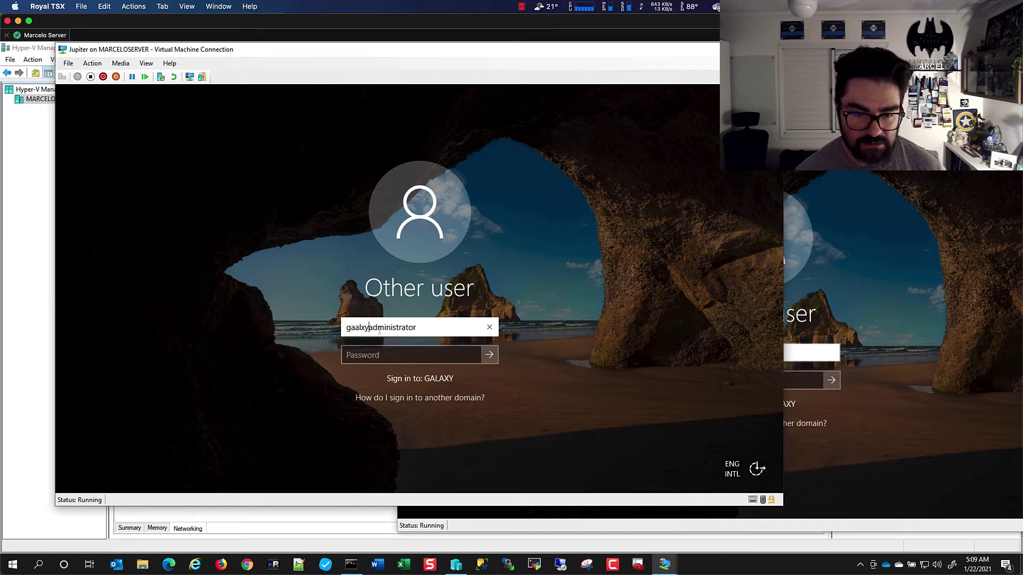
text(\)
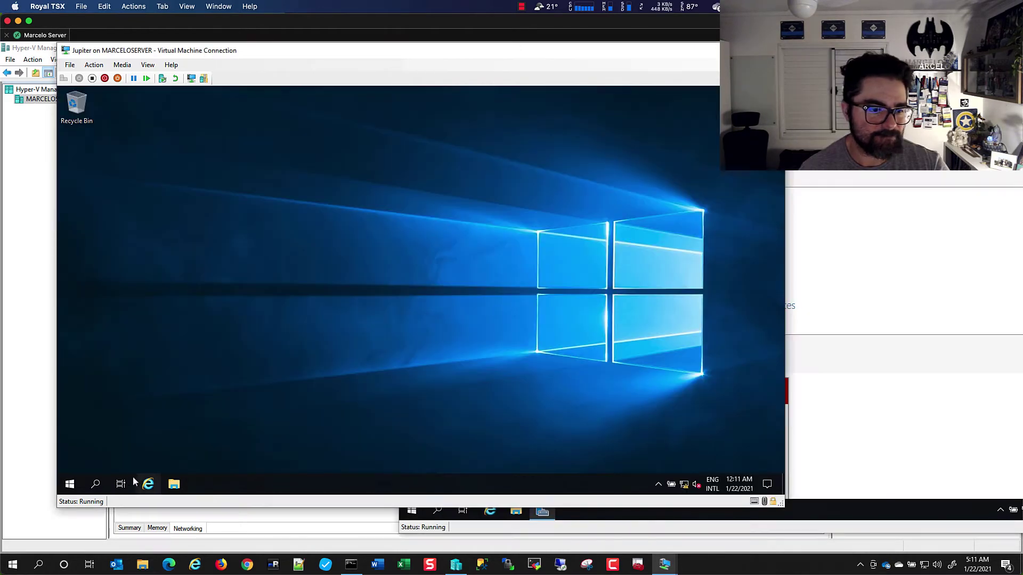
Open Failover Cluster Manager from Jupiter's Windows Administrative Tools, maximize it, and start the Create Cluster Wizard
click(69, 485)
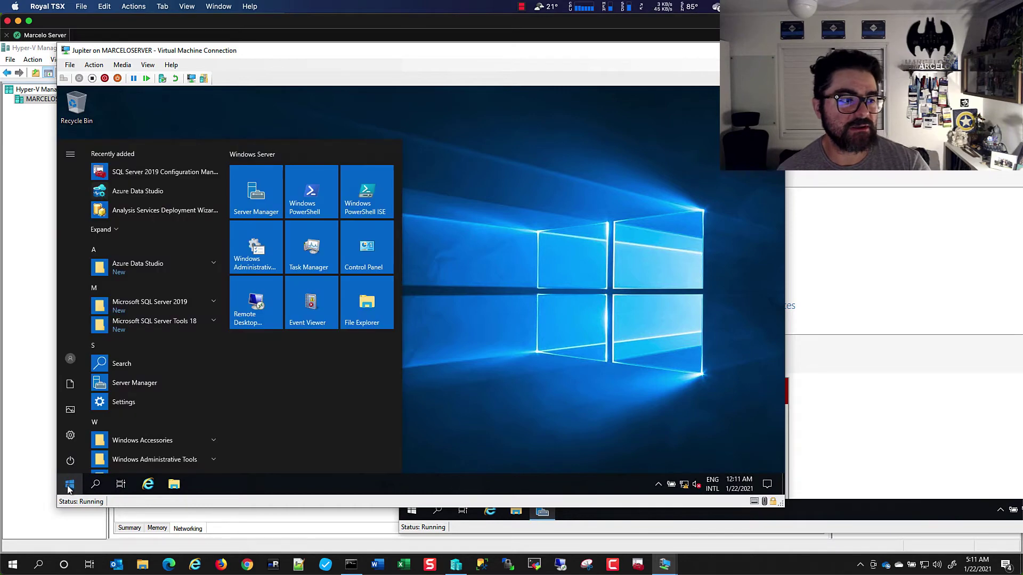
click(243, 252)
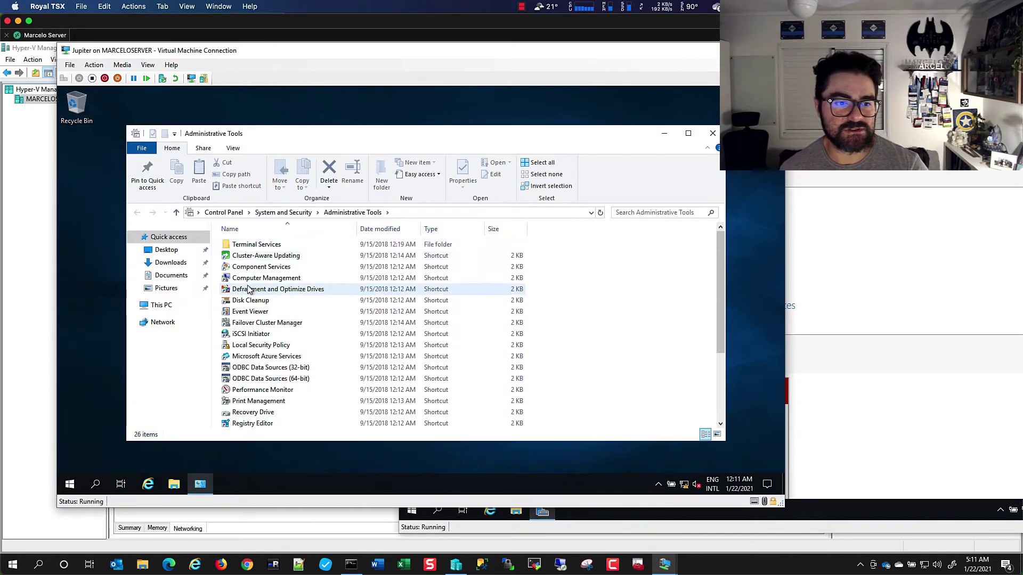
click(257, 324)
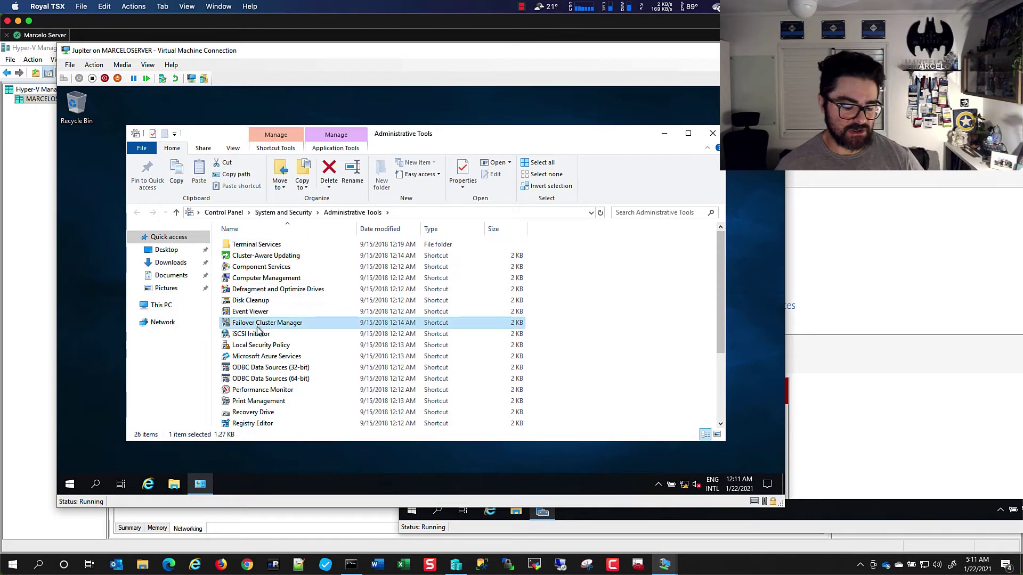
key(ctrl+1)
click(240, 314)
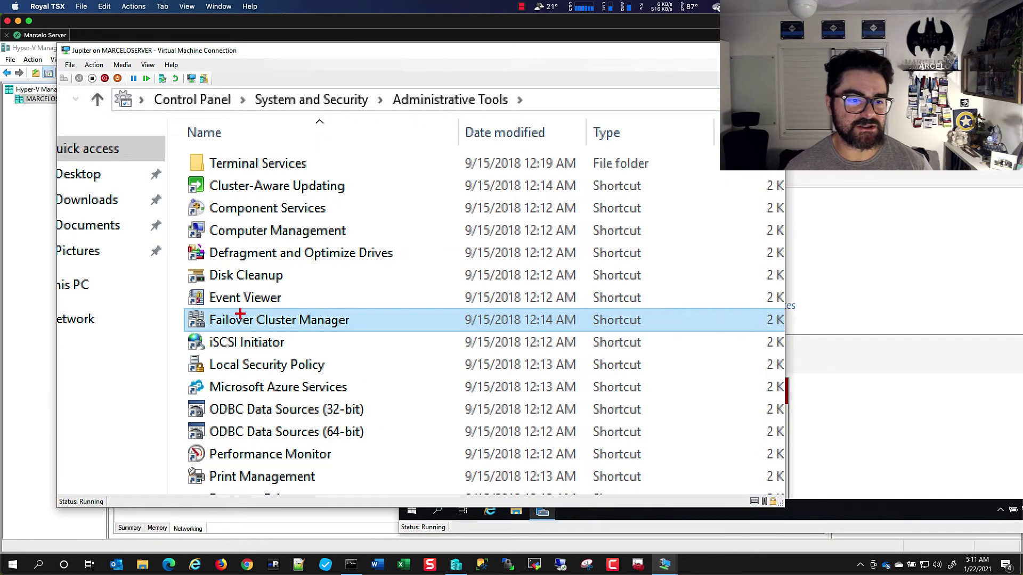
key(Escape)
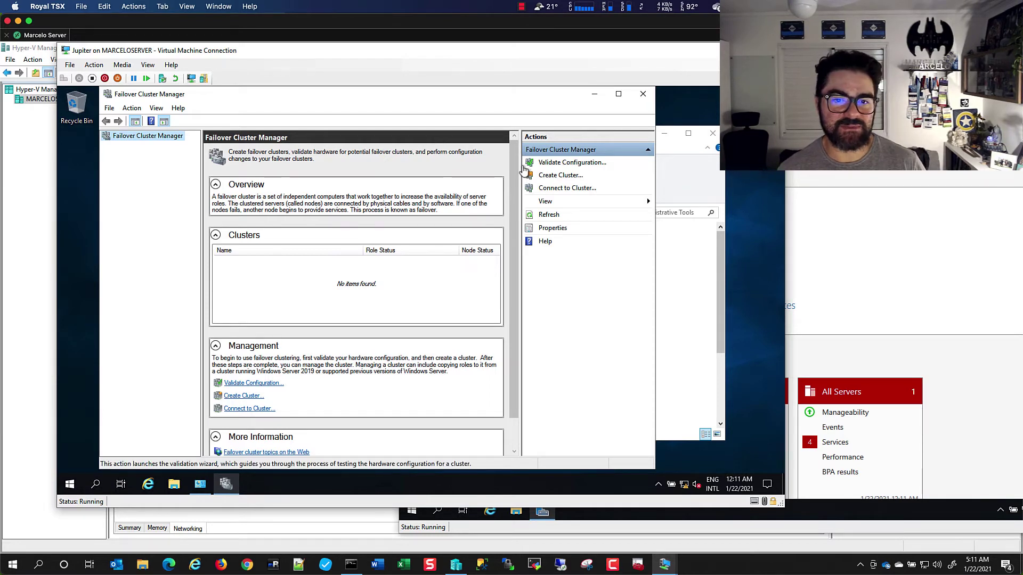
click(619, 95)
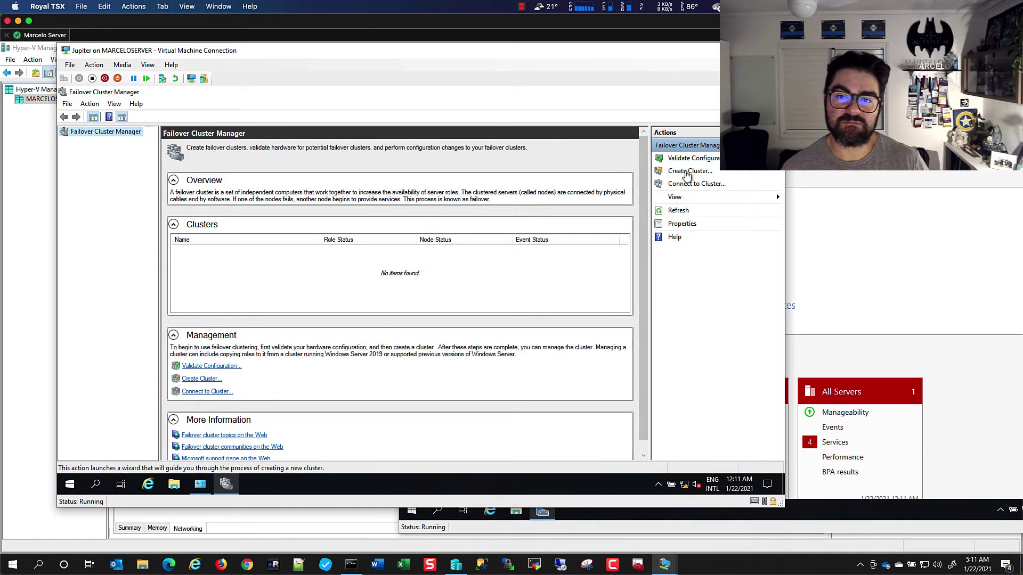
click(687, 171)
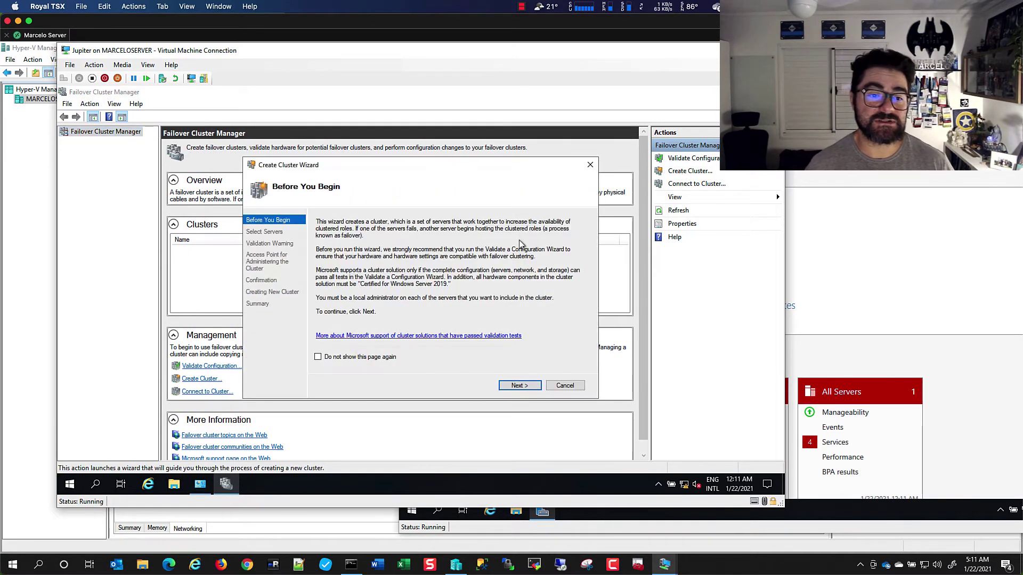
Add the servers jupiter and mars to the new cluster and continue to the validation choice
click(519, 386)
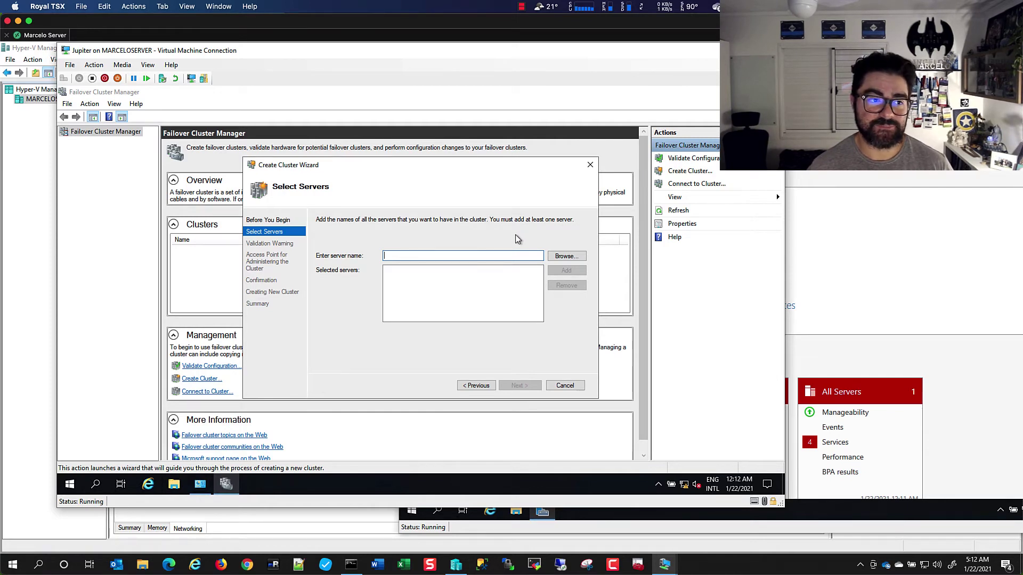
text(jupi)
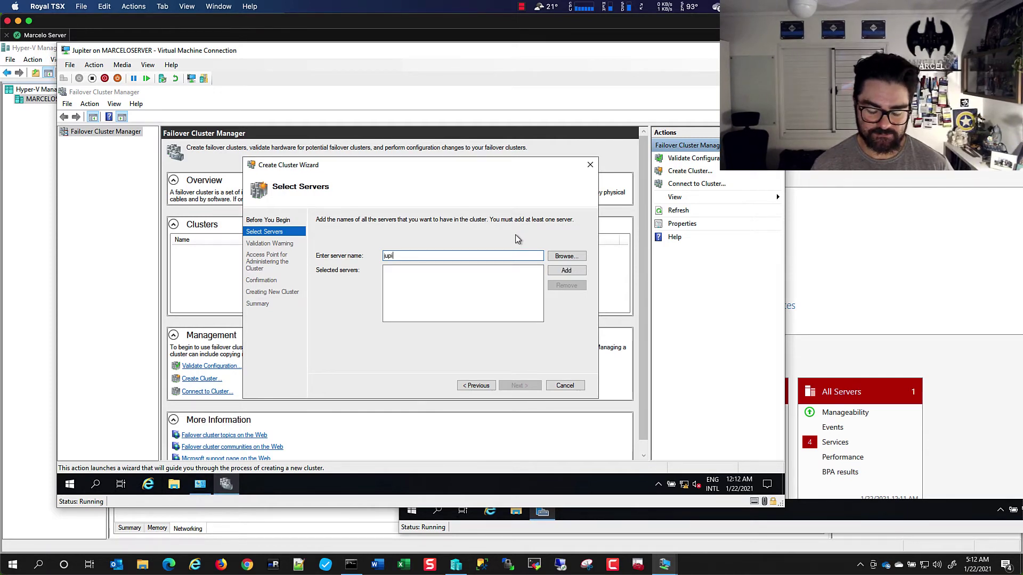
text(ter)
click(578, 269)
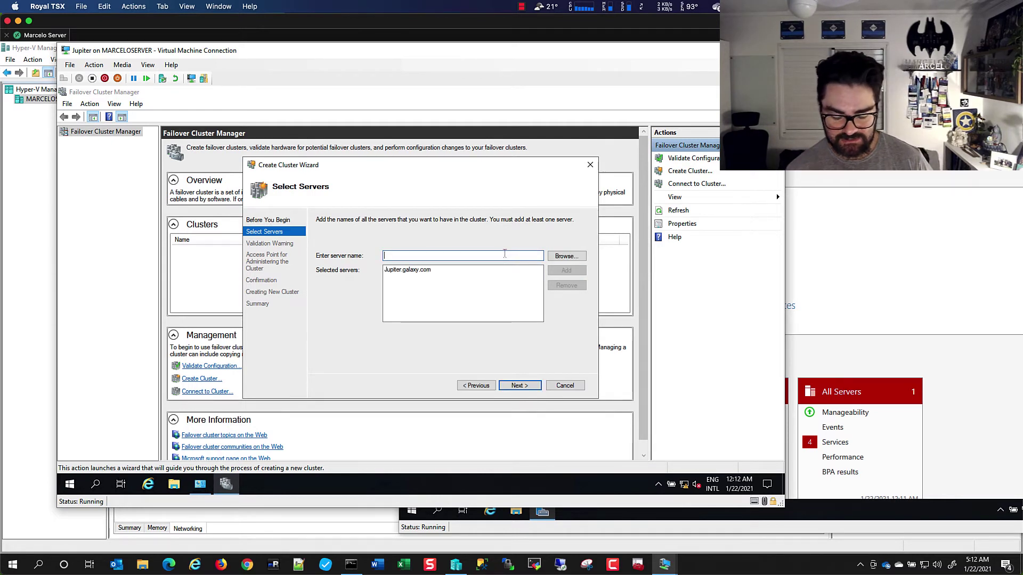
text(mars)
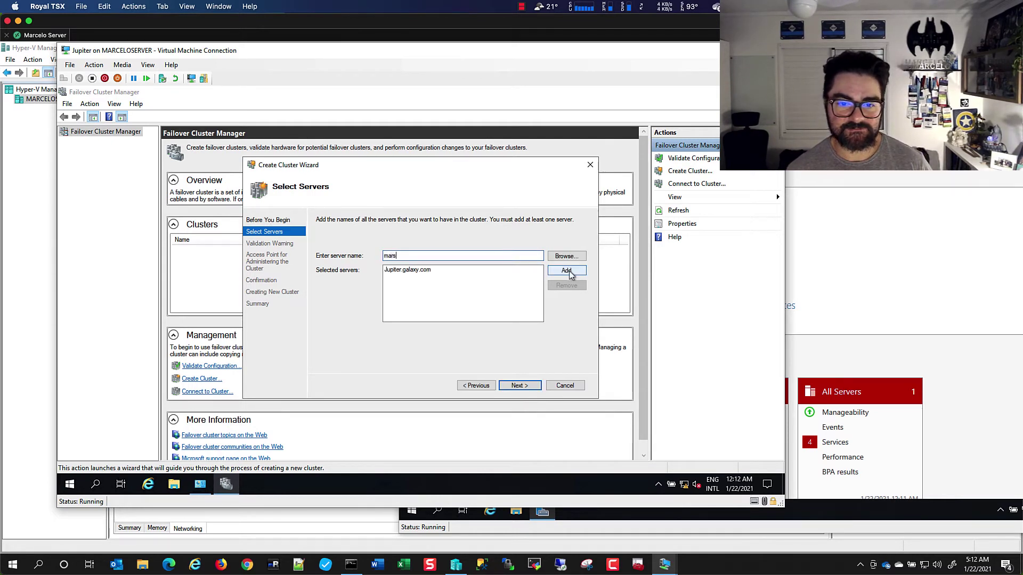
click(568, 272)
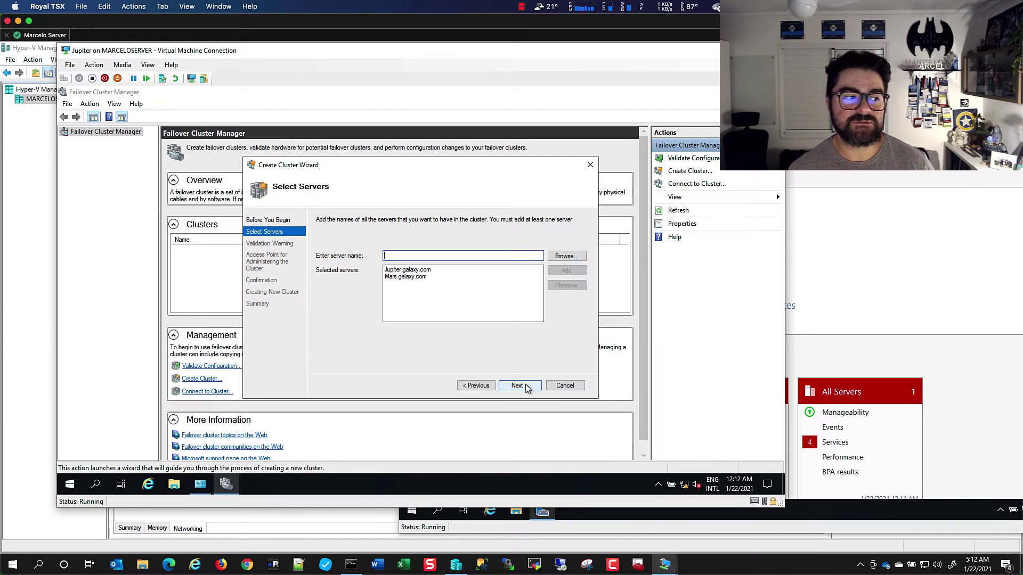
click(527, 388)
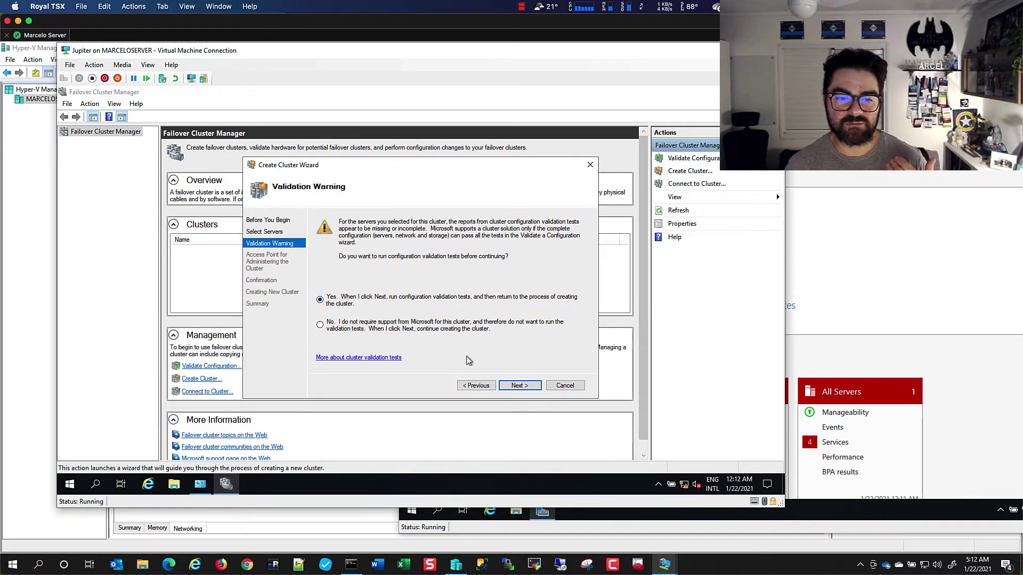
Choose to run the configuration validation tests before creating the cluster, and start all recommended tests on Jupiter and Mars
key(ctrl+1)
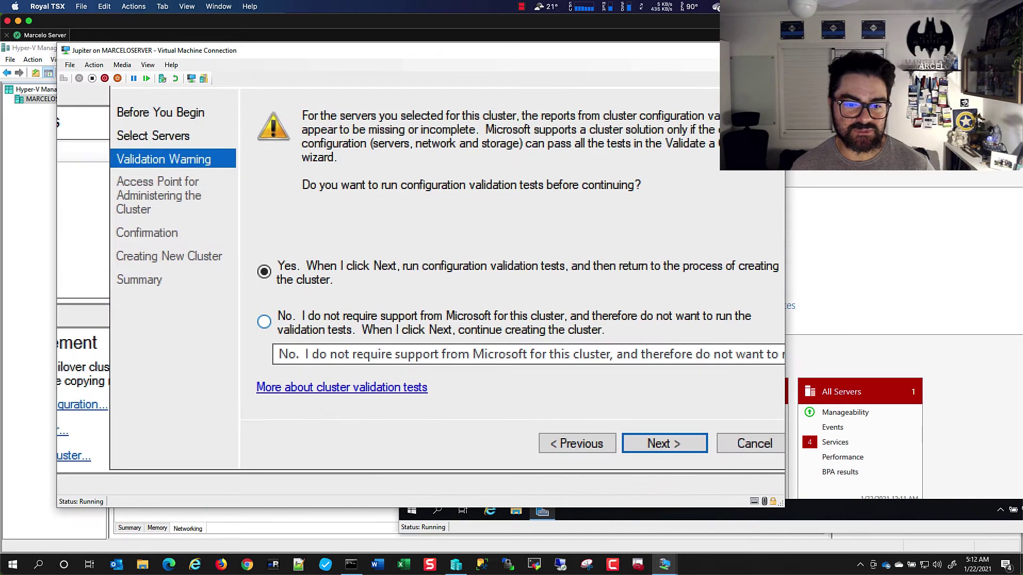
click(374, 326)
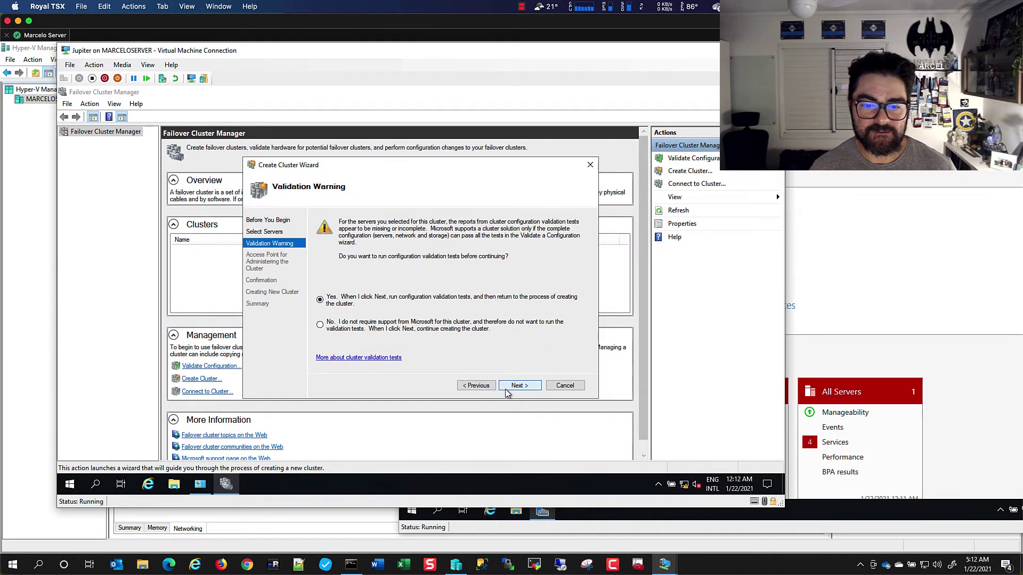
click(637, 451)
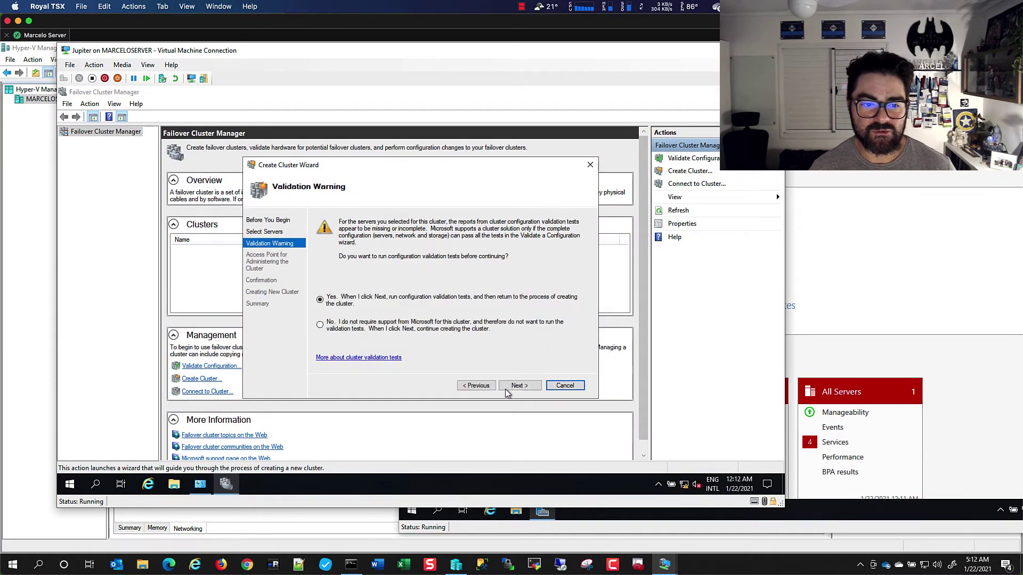
click(516, 388)
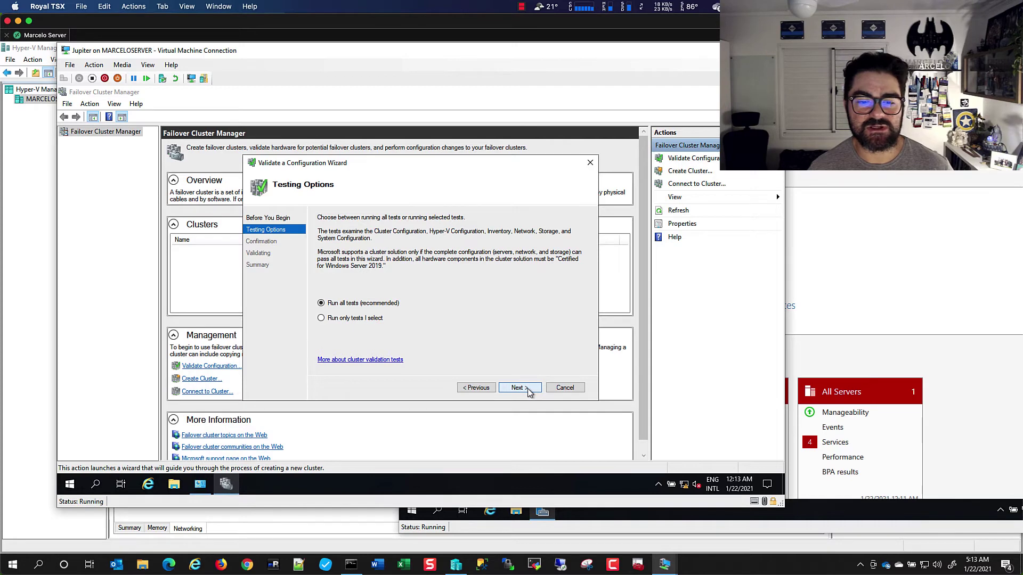
click(528, 388)
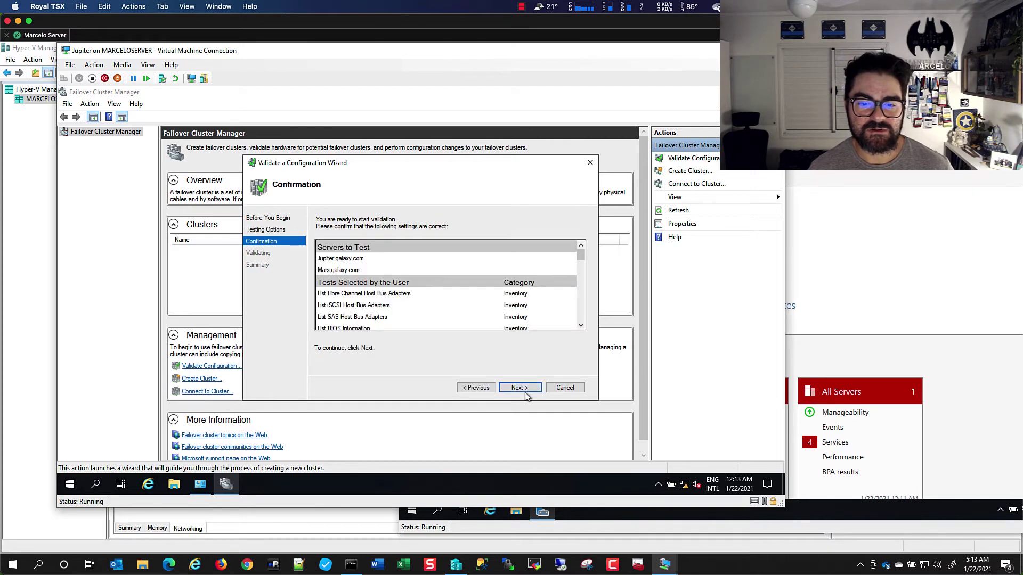
click(526, 392)
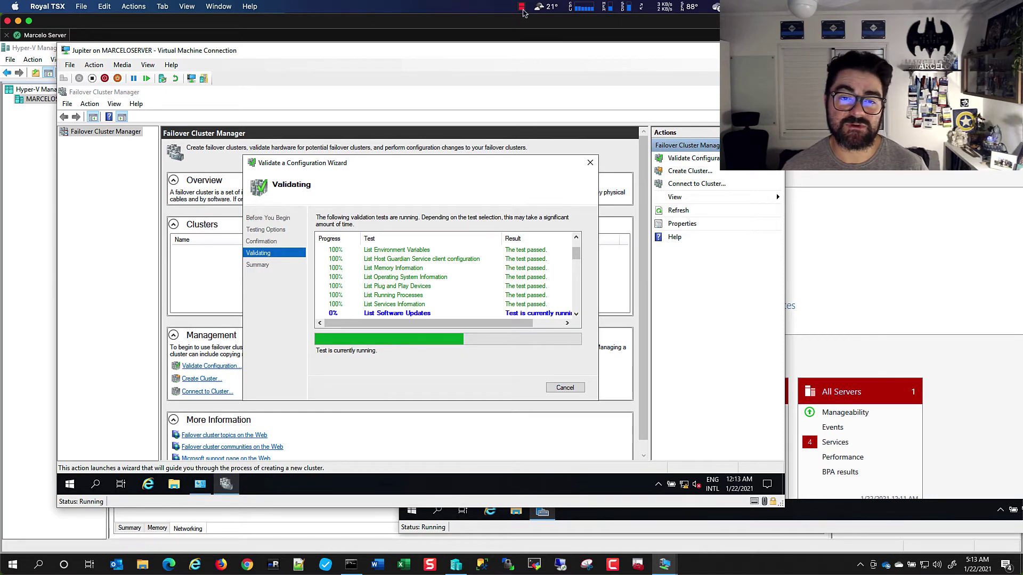
click(522, 7)
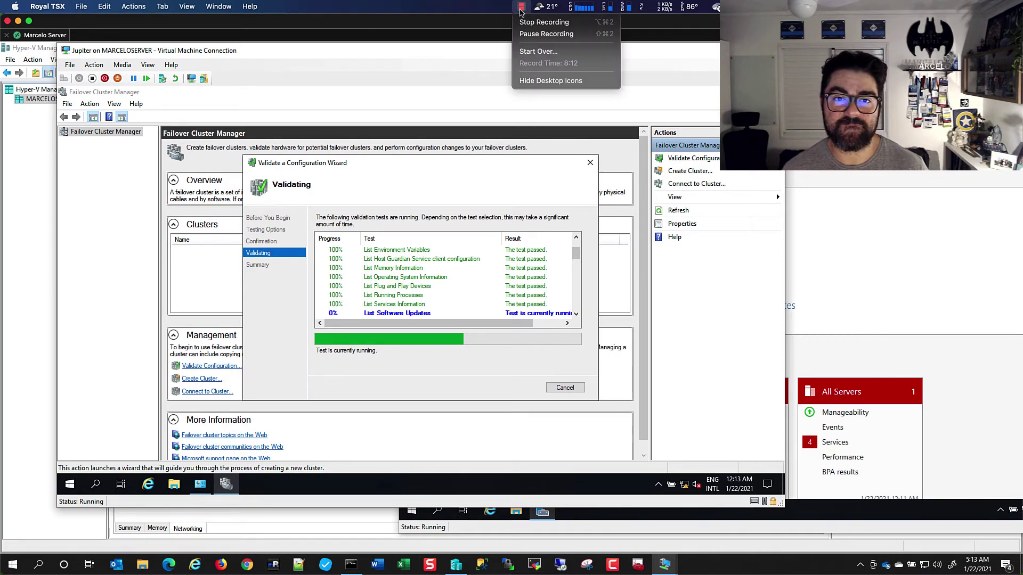
click(546, 34)
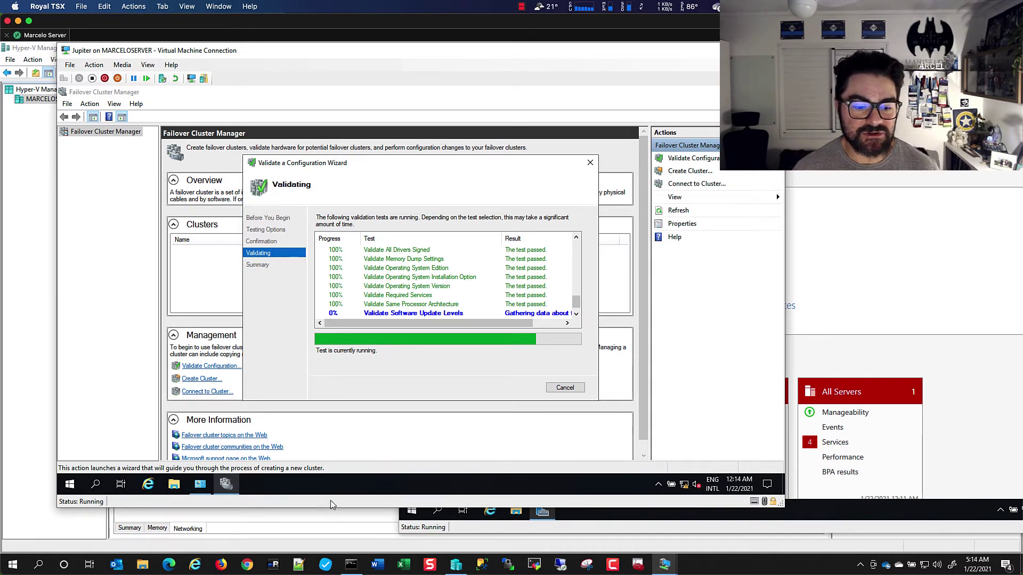
Switch to Hyper-V Manager, connect to the Sun-AD virtual machine, and close its Active Directory Users and Computers window
click(332, 531)
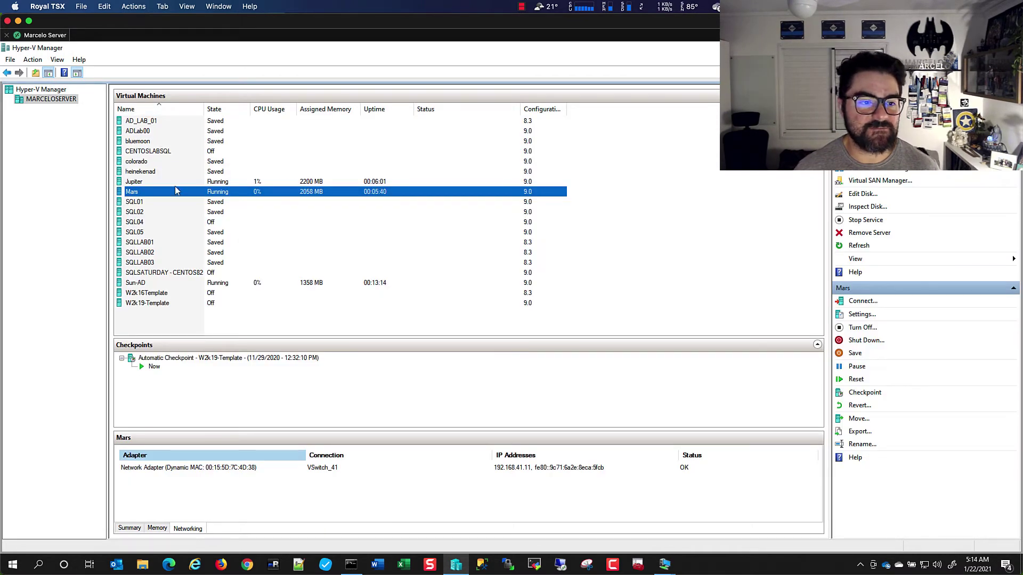
click(179, 183)
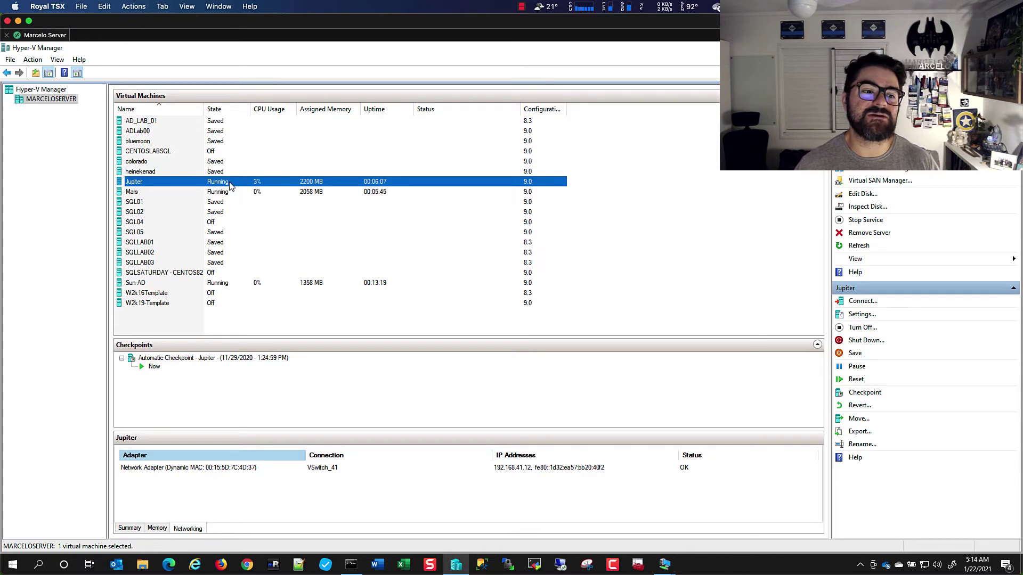
click(216, 285)
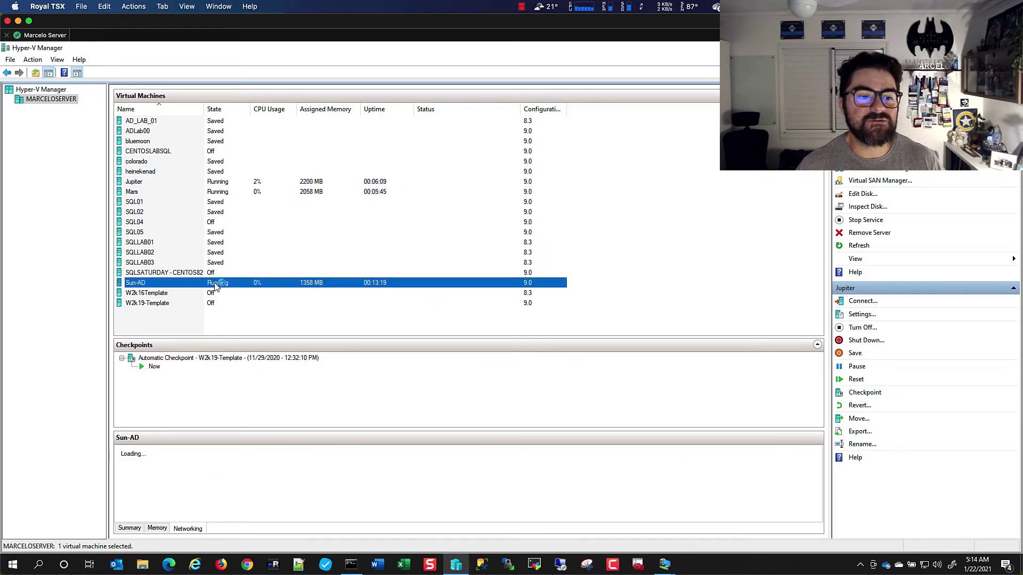
double_click(216, 285)
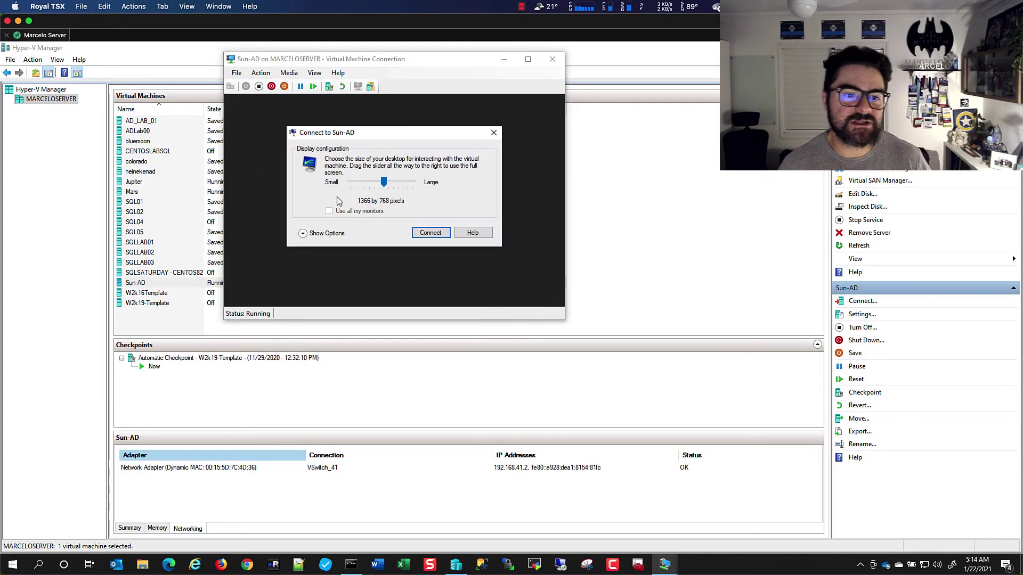
click(430, 234)
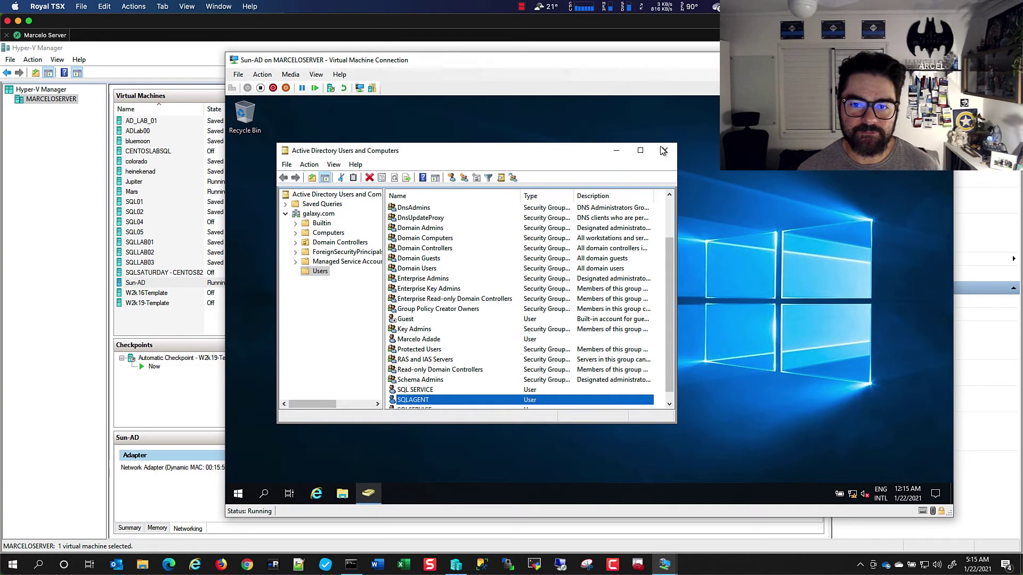
click(664, 151)
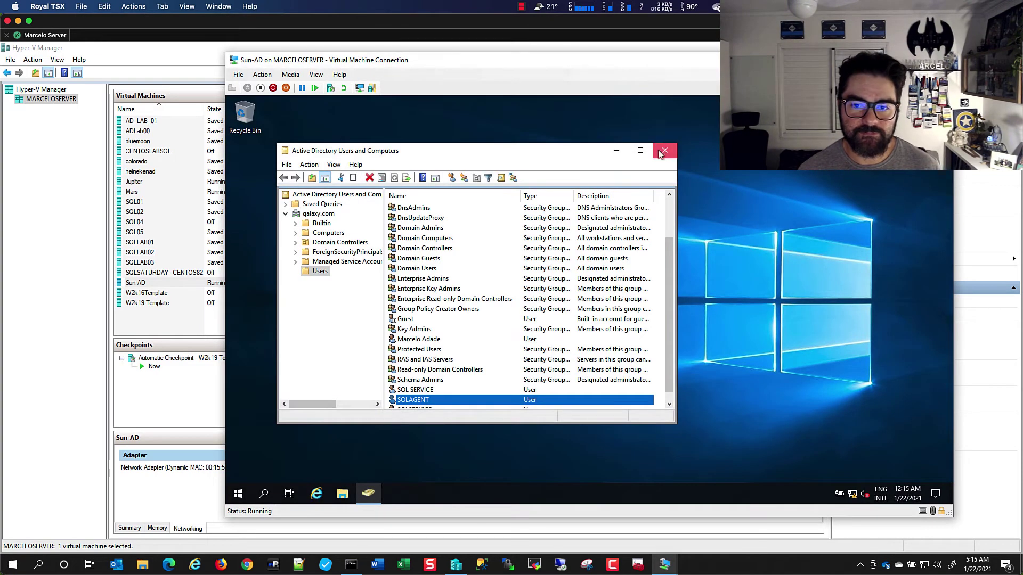
Create a folder named FSShare in the root of Sun-AD's Local Disk (C:)
click(339, 495)
click(338, 279)
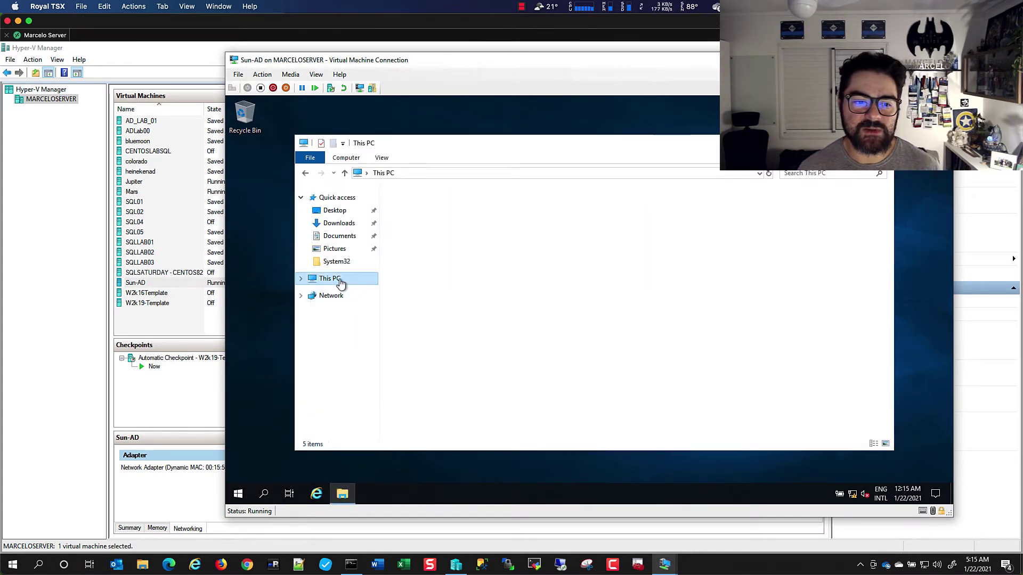
double_click(465, 331)
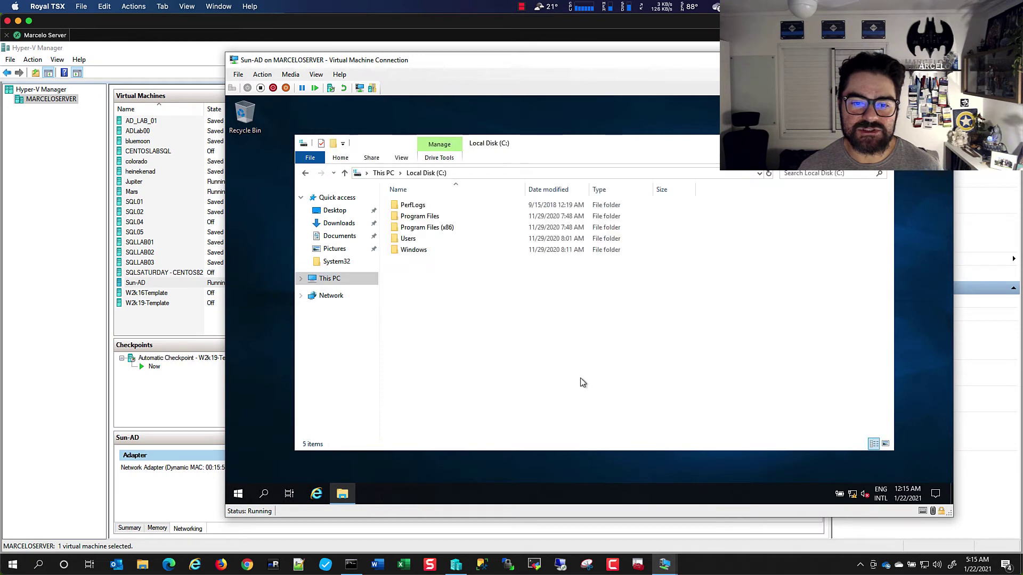
right_click(555, 337)
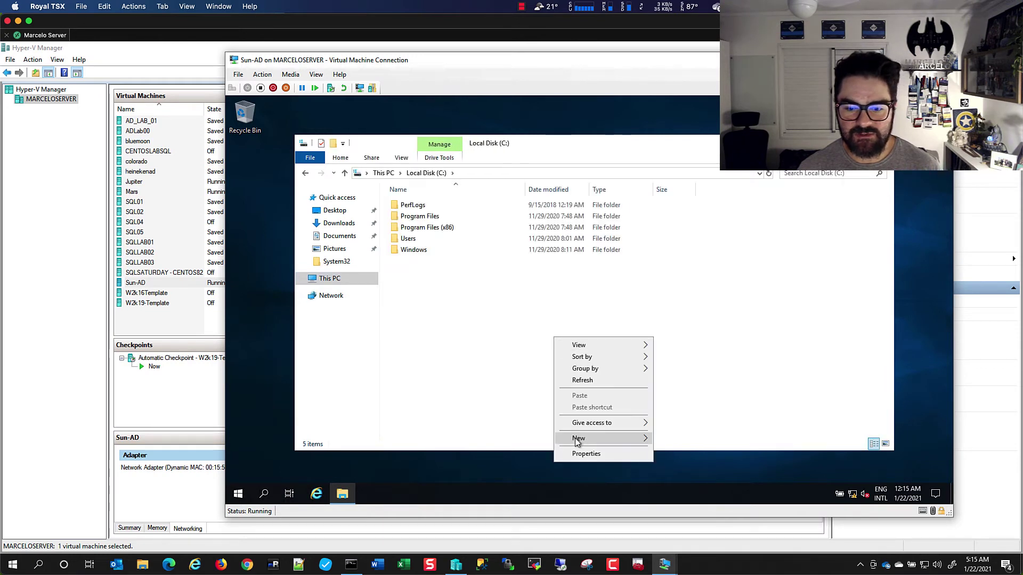
mouse_move(579, 438)
click(679, 364)
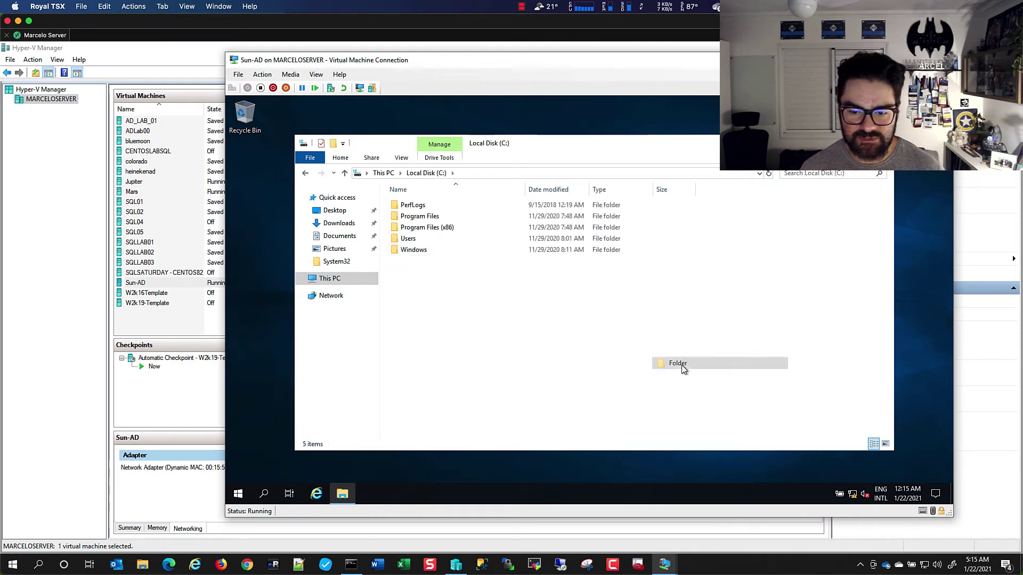
text(FS)
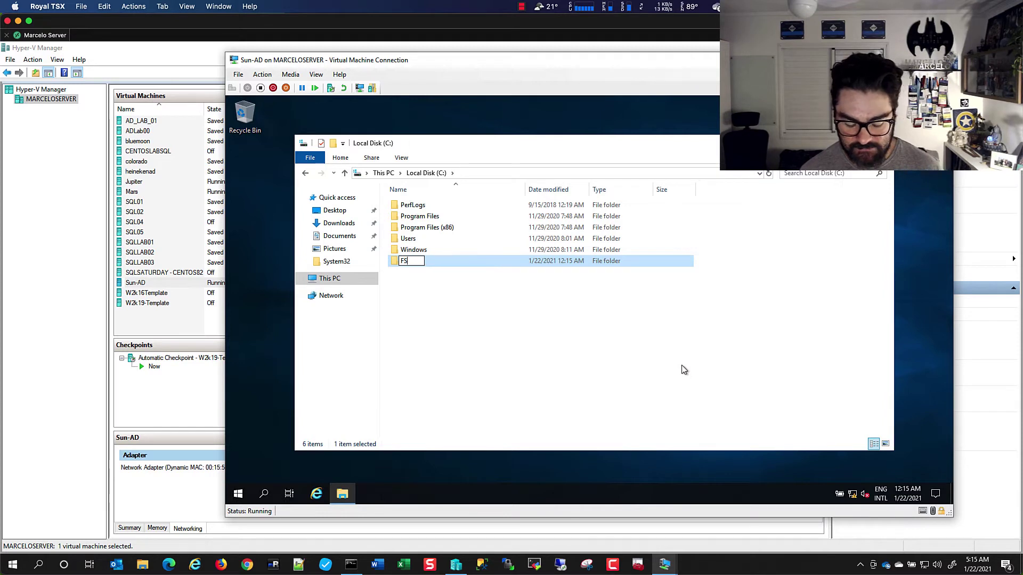
text(S)
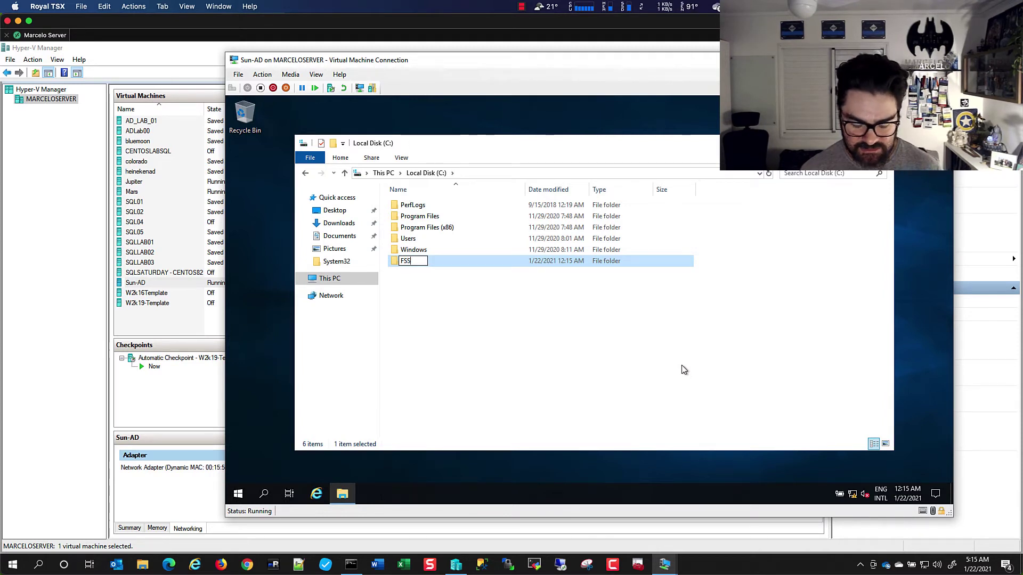
text(hare)
key(Return)
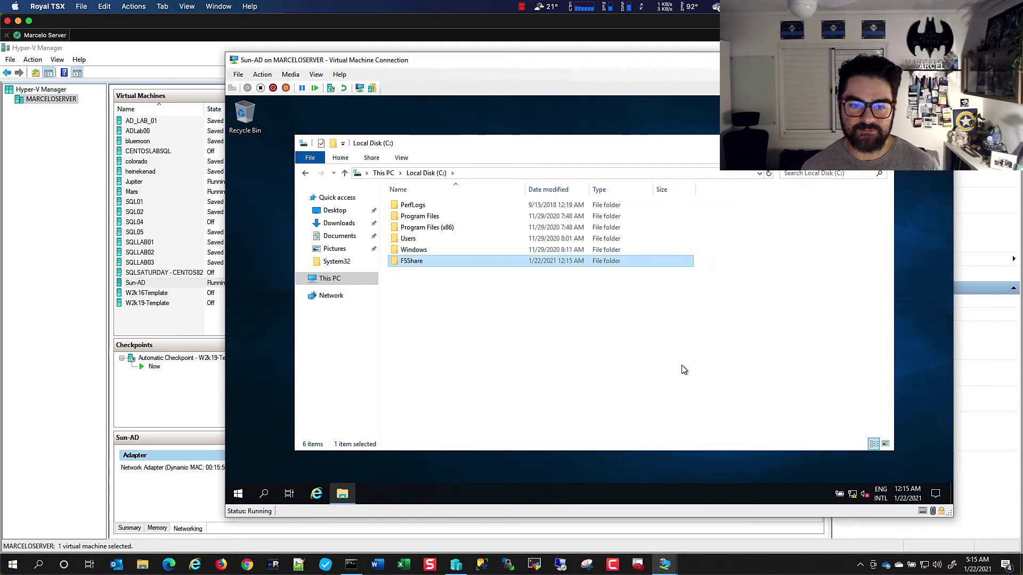
Share the FSShare folder on the network from its properties, keeping the default Administrator and Administrators access
right_click(417, 264)
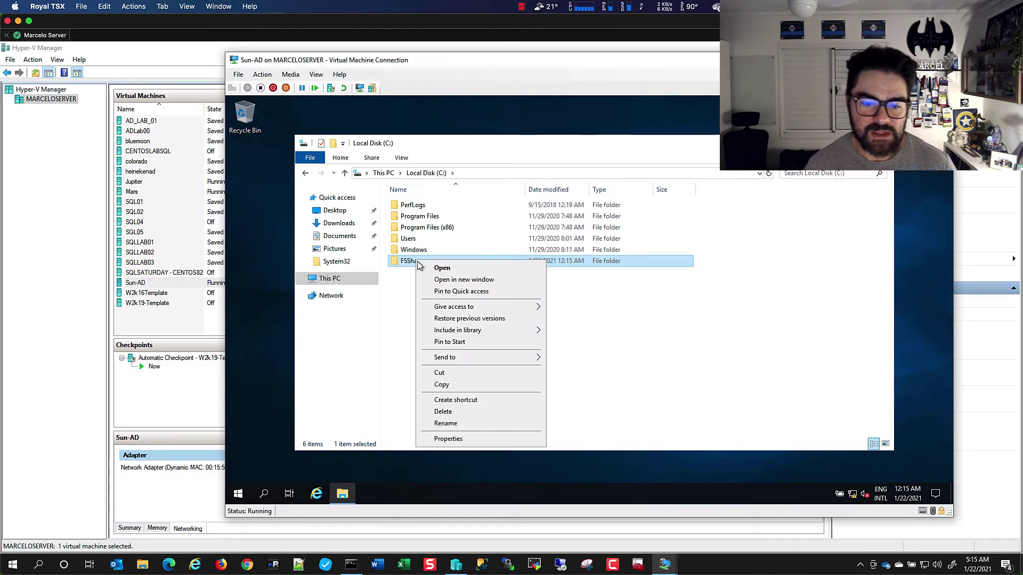
click(499, 439)
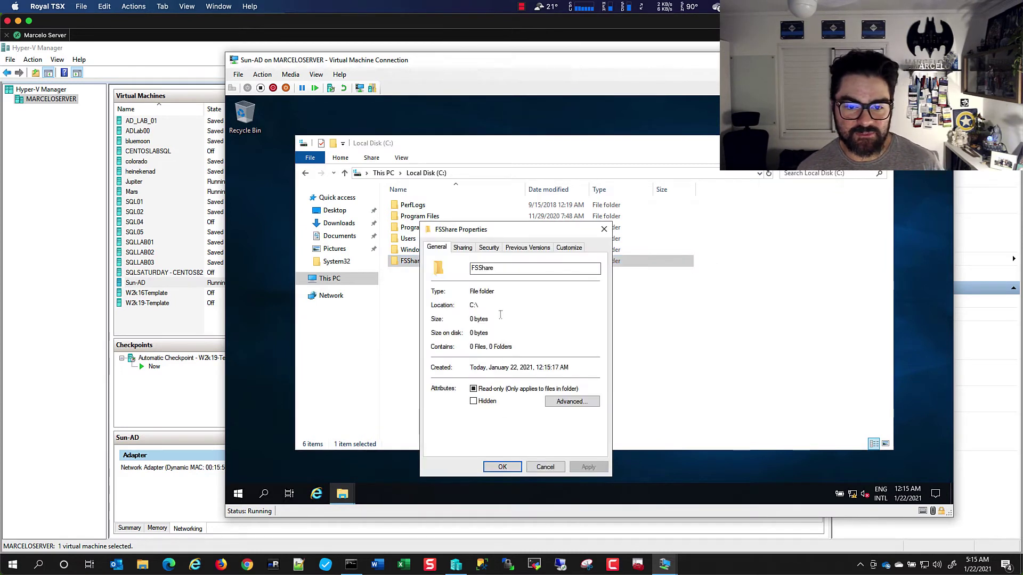
click(463, 250)
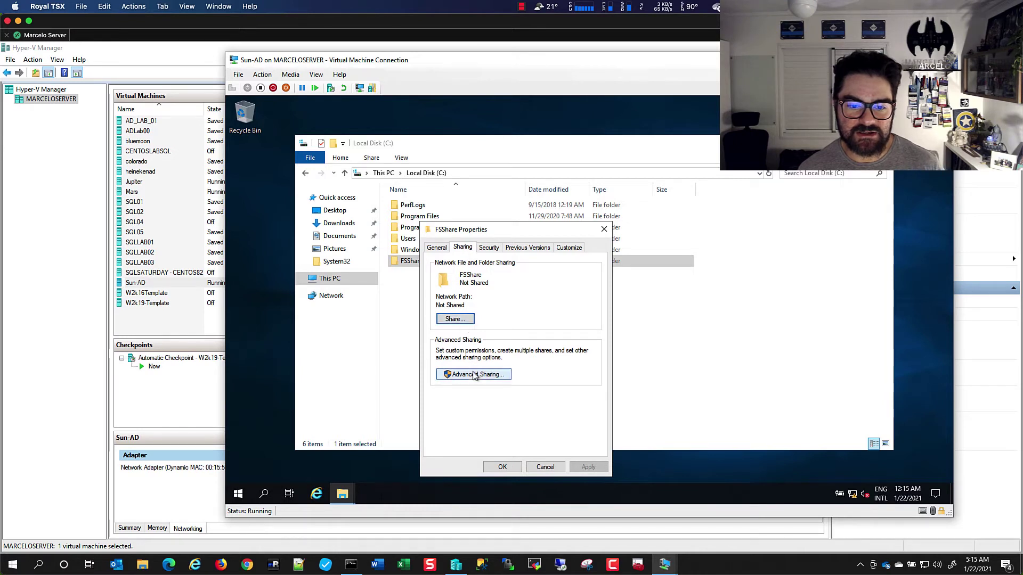
click(470, 320)
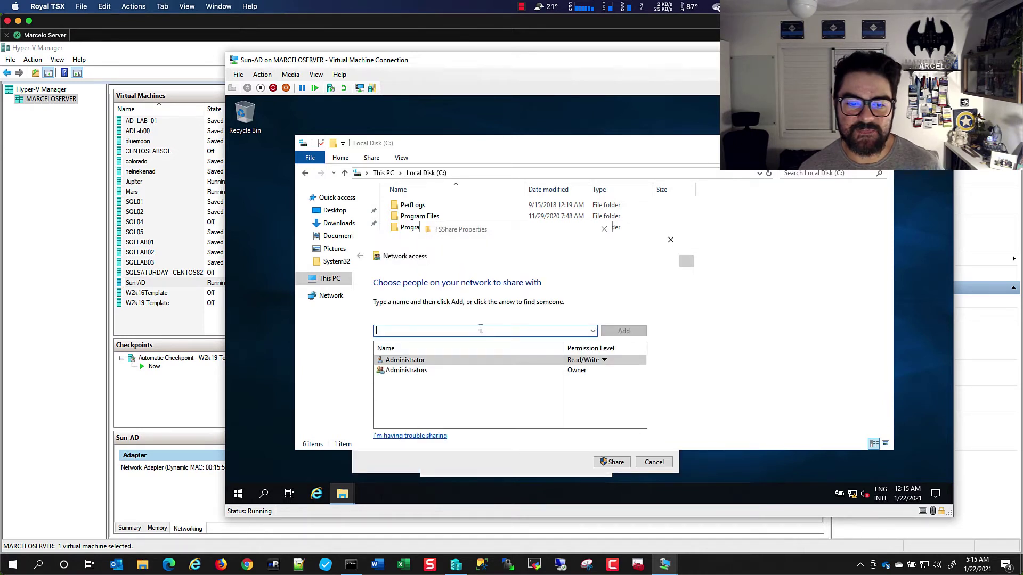
click(607, 462)
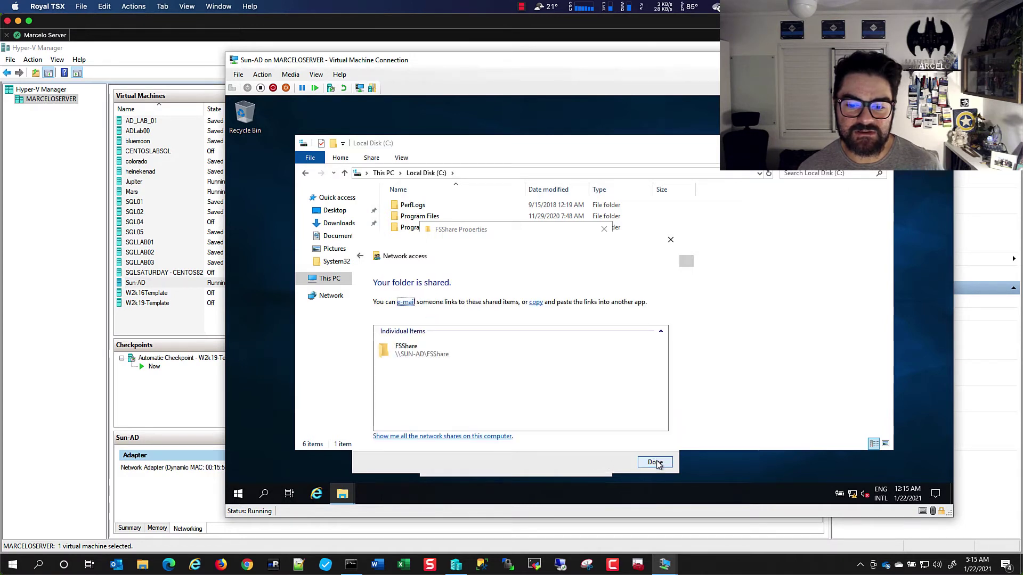
click(656, 463)
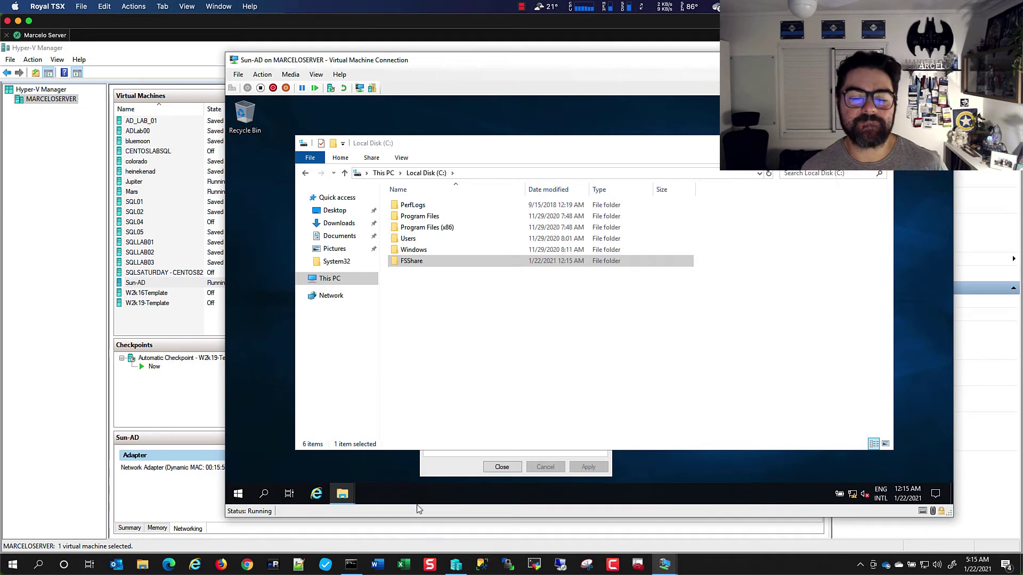
Switch back to the Jupiter virtual machine's cluster validation wizard
mouse_move(664, 564)
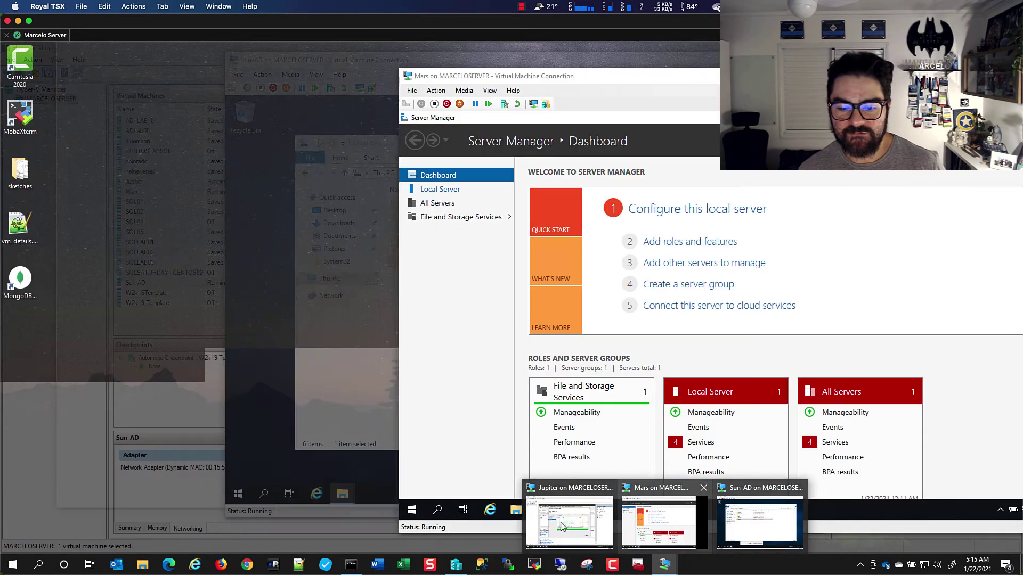
click(562, 527)
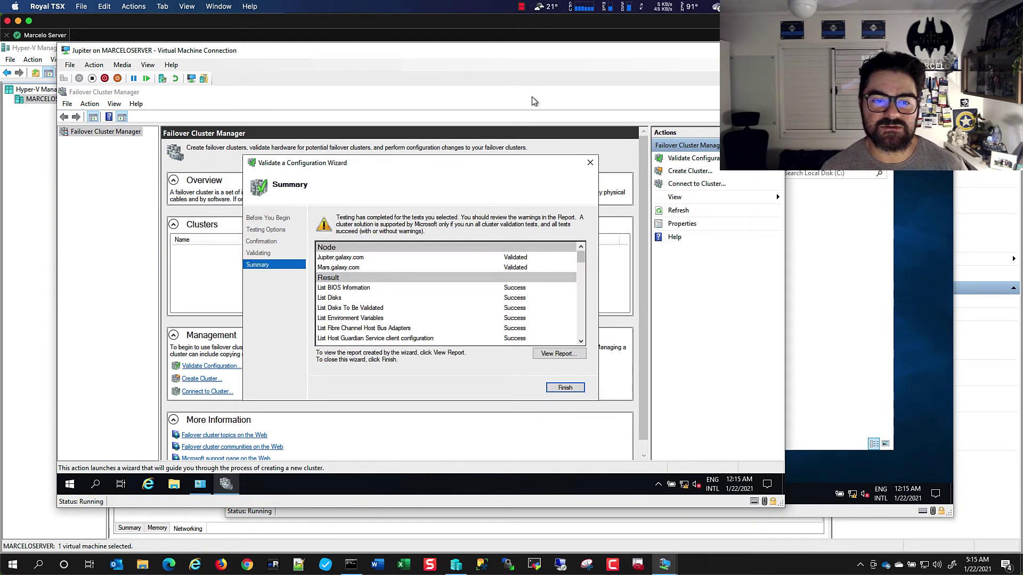
Open the cluster validation report and look through its Results by Category, Inventory, Network and Storage sections
click(569, 356)
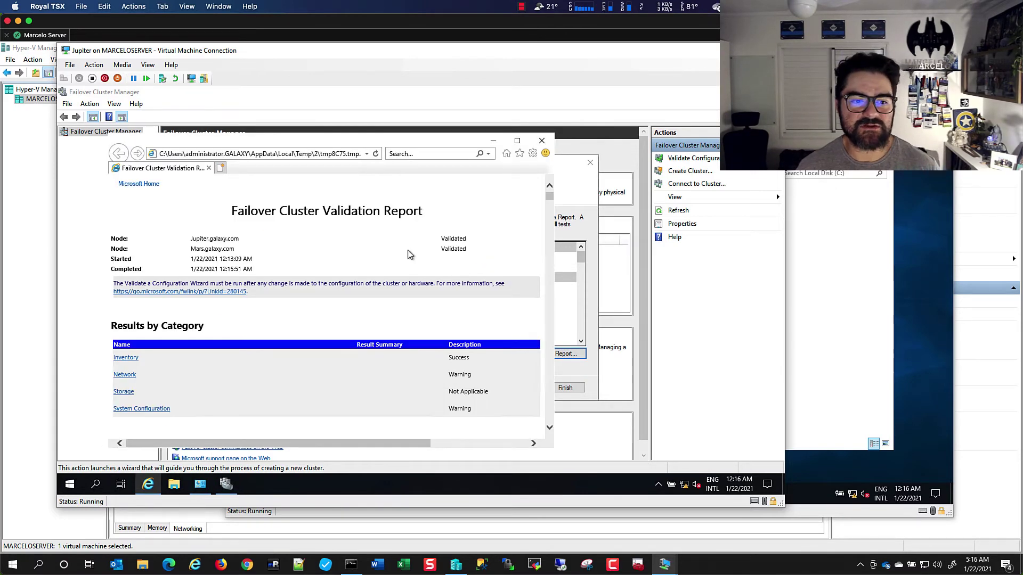
double_click(401, 133)
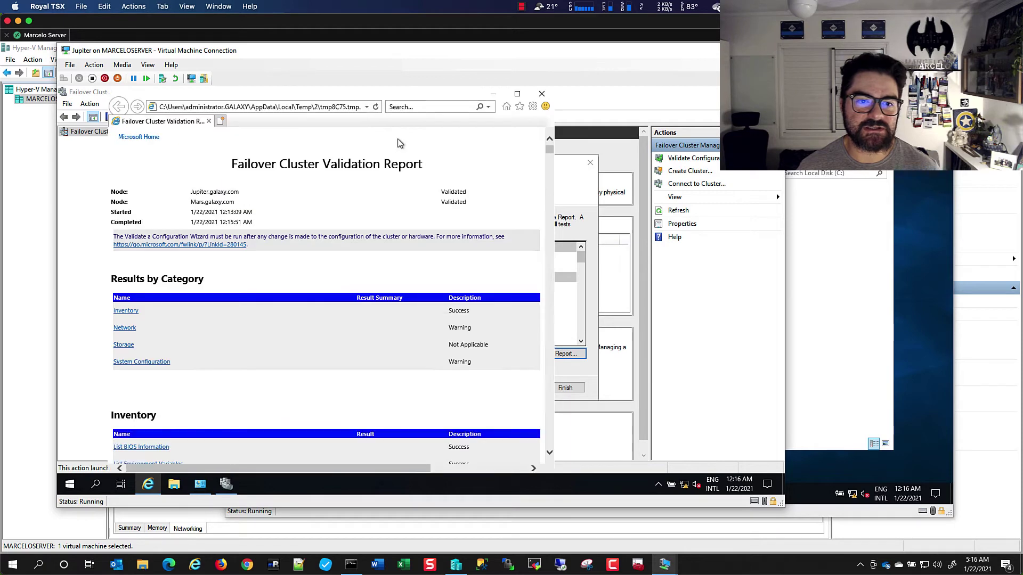
mouse_move(550, 150)
mouse_down()
mouse_move(550, 161)
mouse_move(549, 150)
mouse_up()
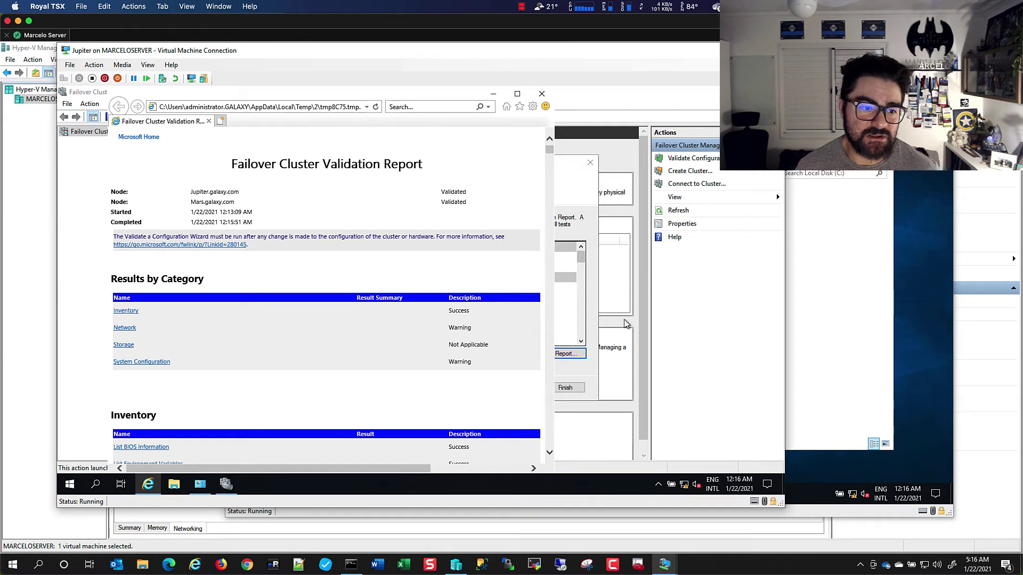
click(552, 189)
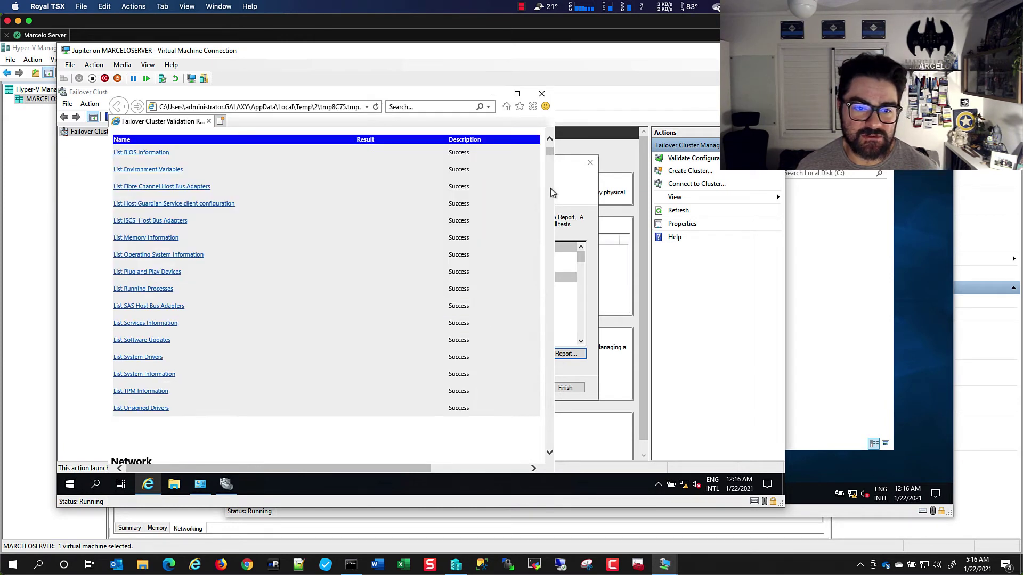
click(551, 188)
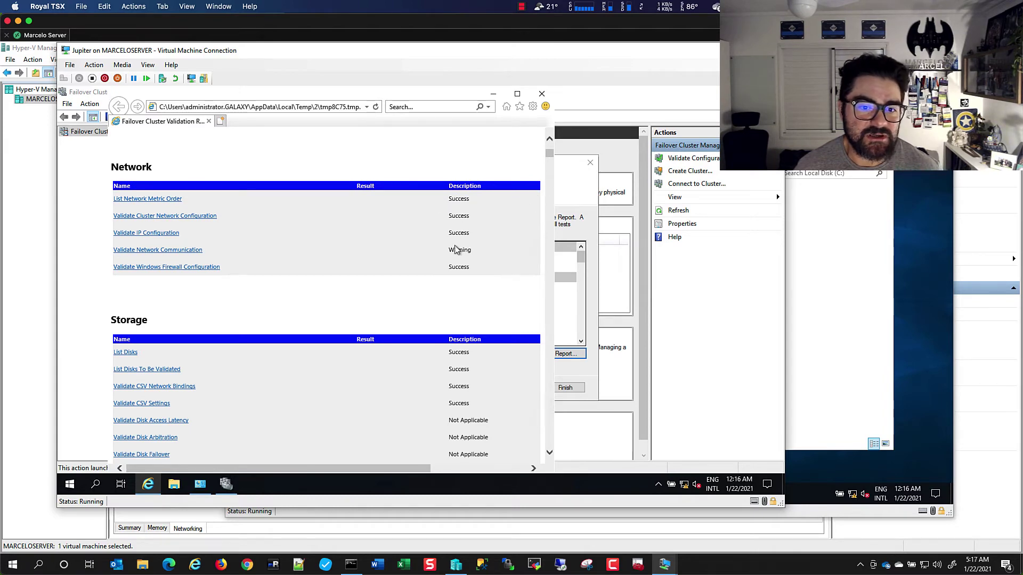
Read the details of the Validate Network Communication test, then close the validation report
click(191, 250)
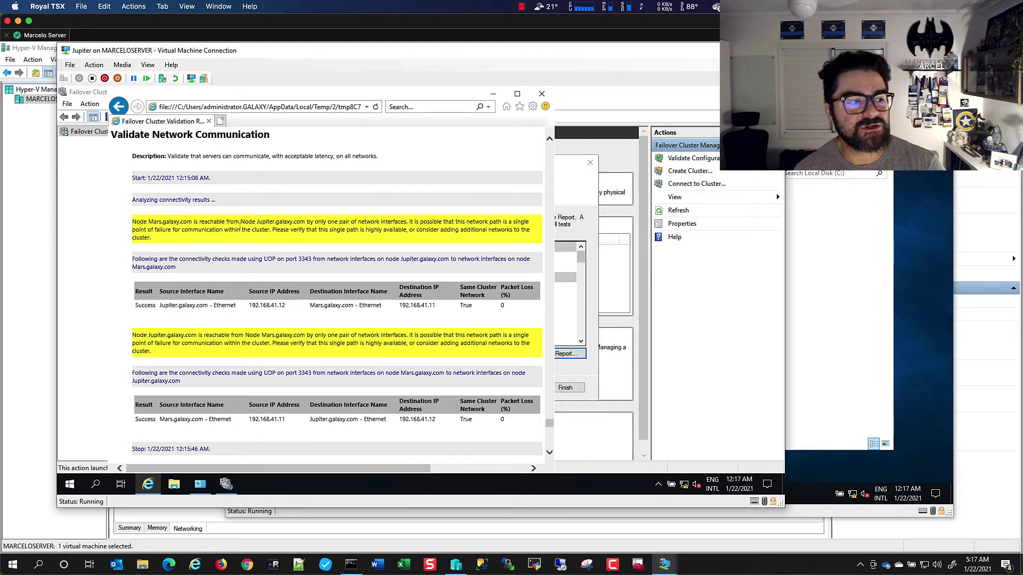
drag(270, 227, 301, 237)
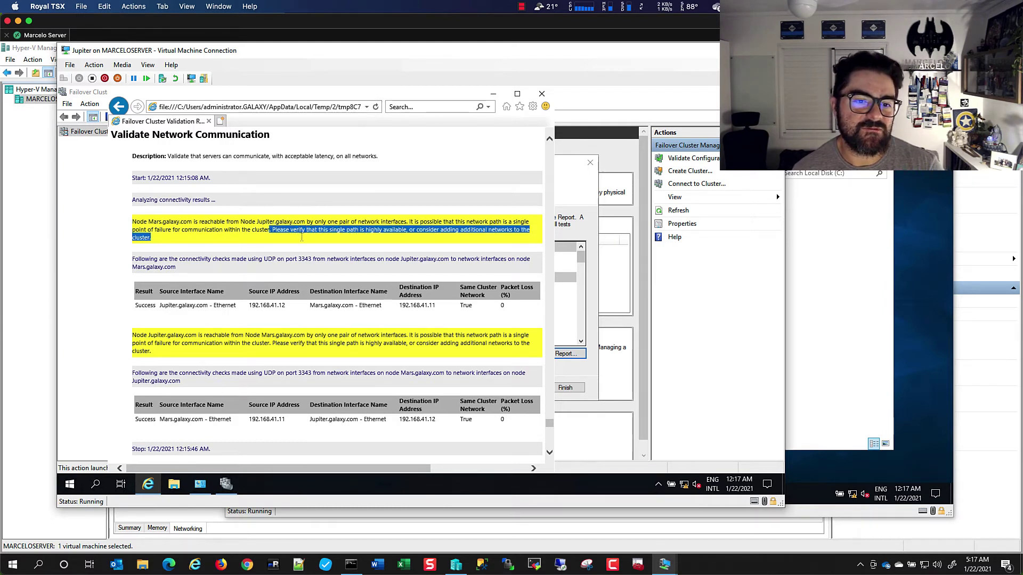
click(301, 236)
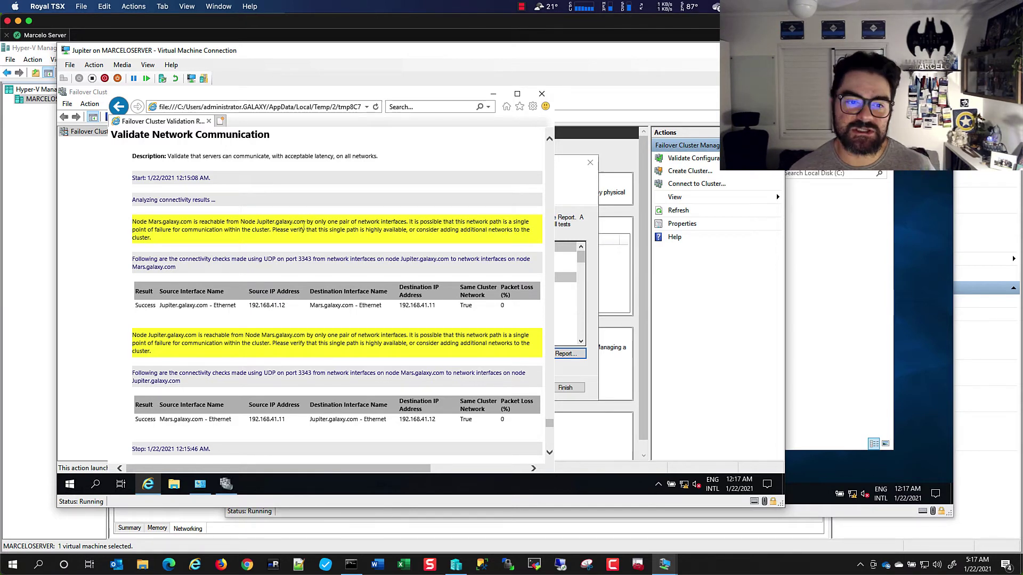
click(542, 94)
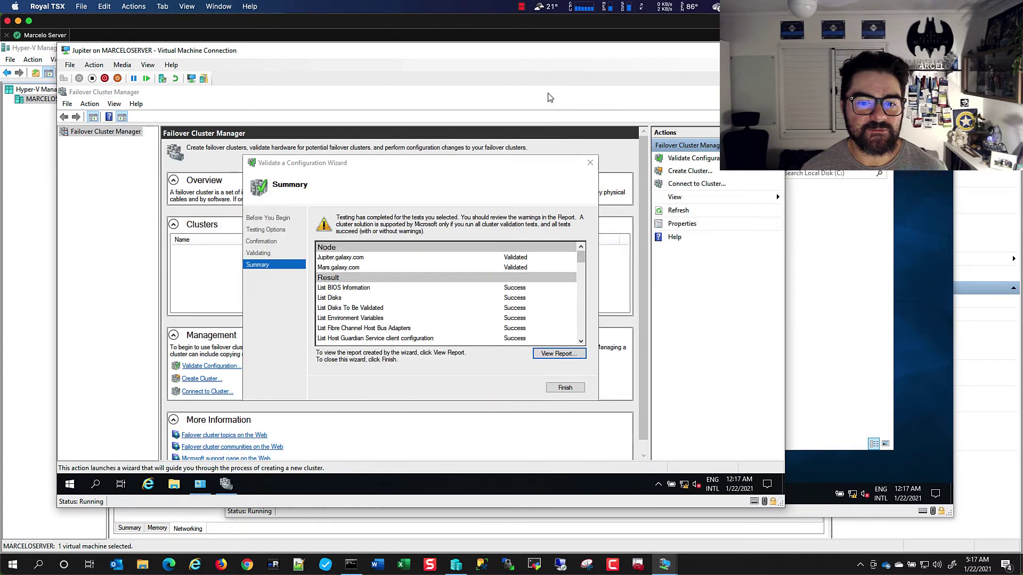
Finish the validation wizard and name the new cluster CL-SolarS in the Create Cluster Wizard
click(565, 388)
key(Return)
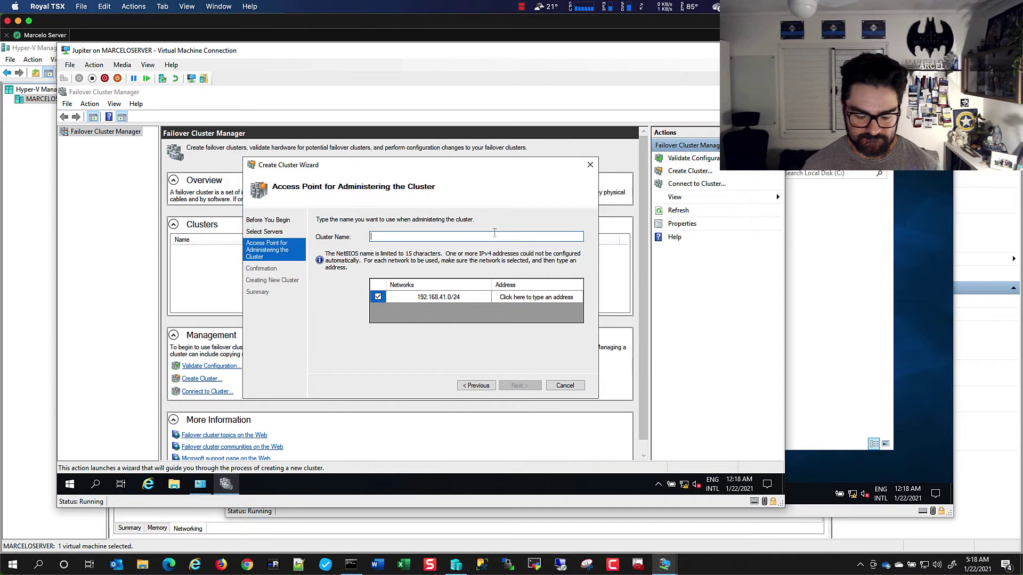
text(CL-S)
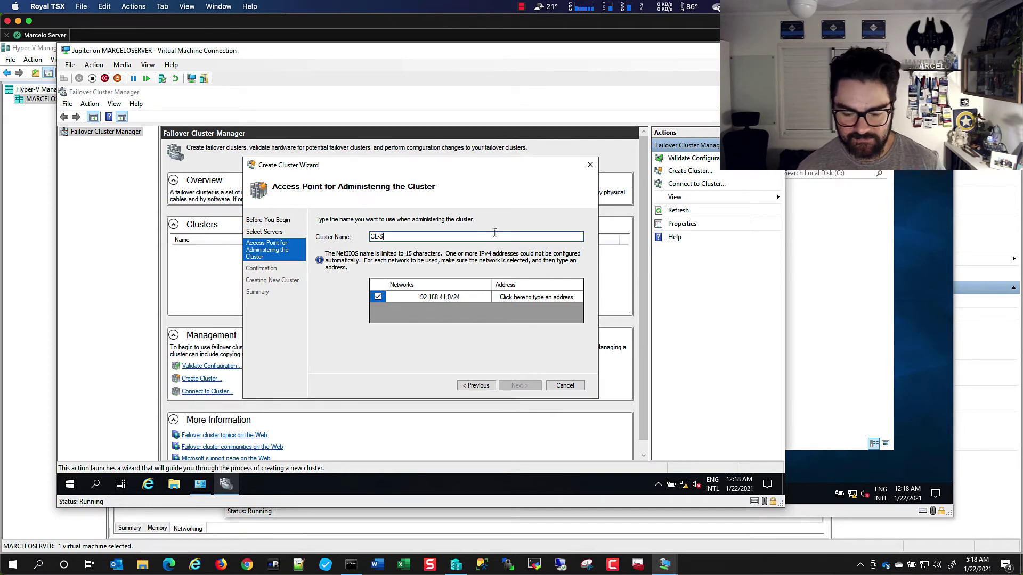
text(olar)
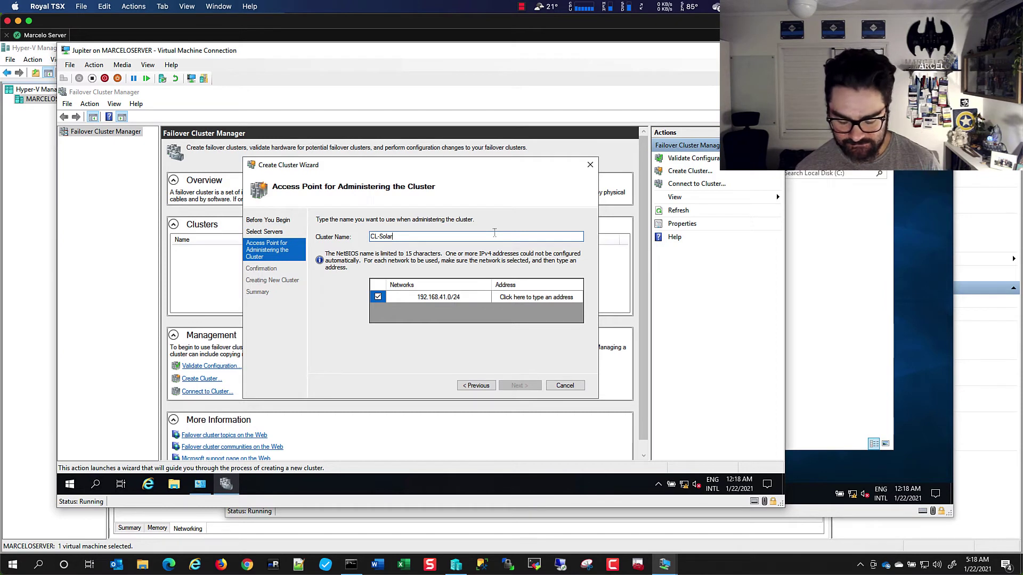
text(S)
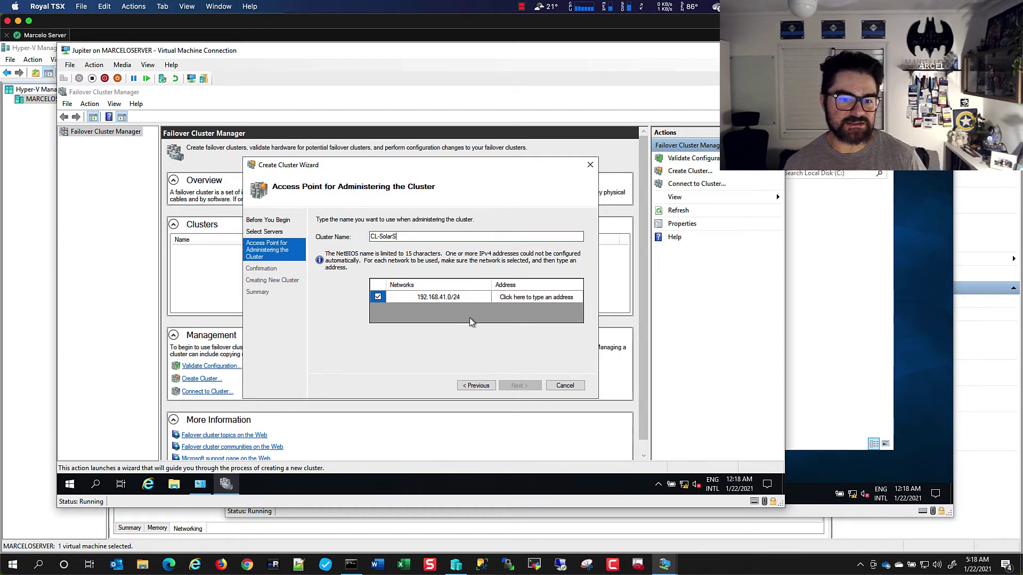
Set the cluster's address on the 192.168.41.0/24 network to 192.168.41.20 and continue to the confirmation page
click(522, 297)
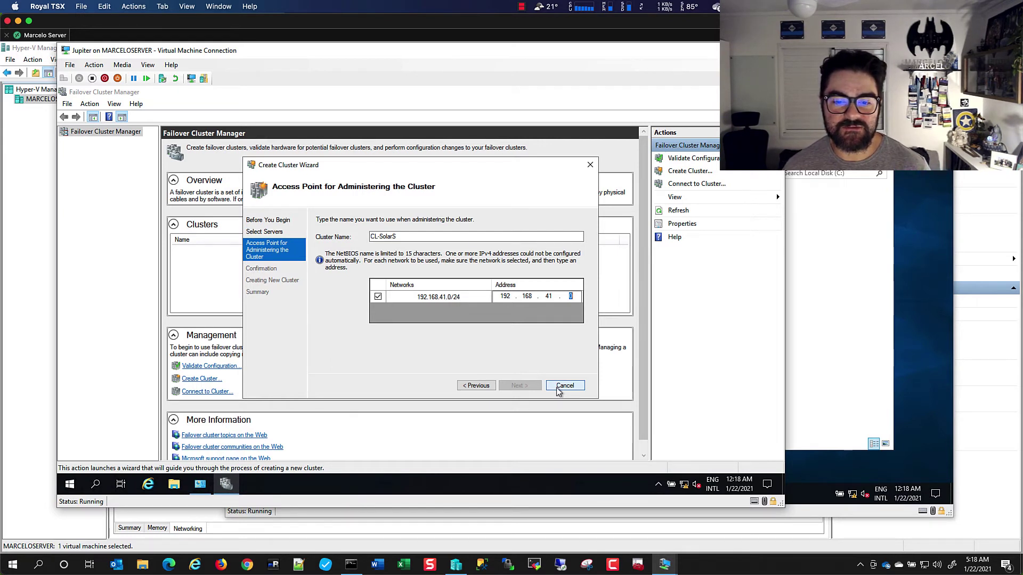
text(0)
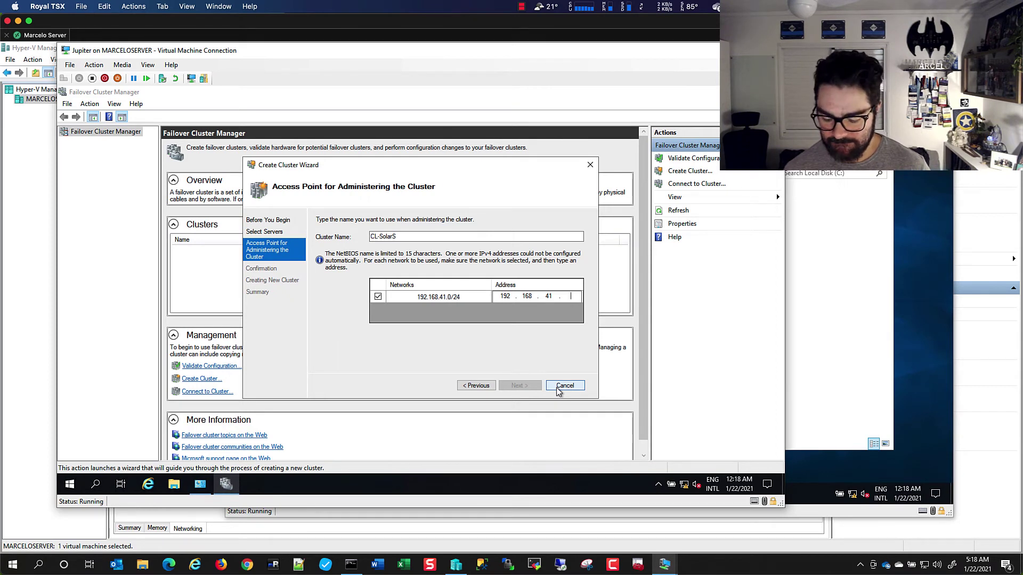
text(20)
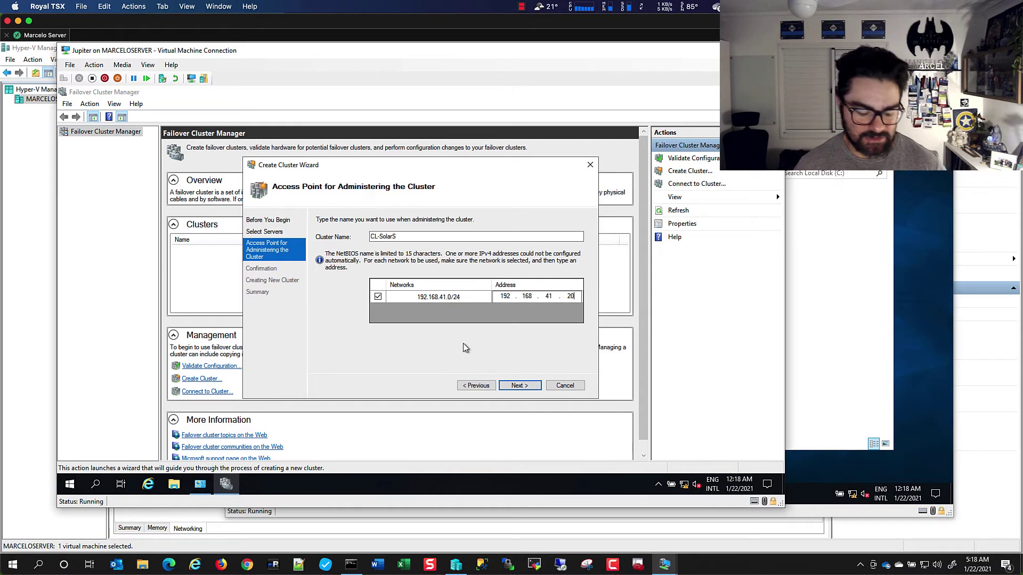
key(super+plus)
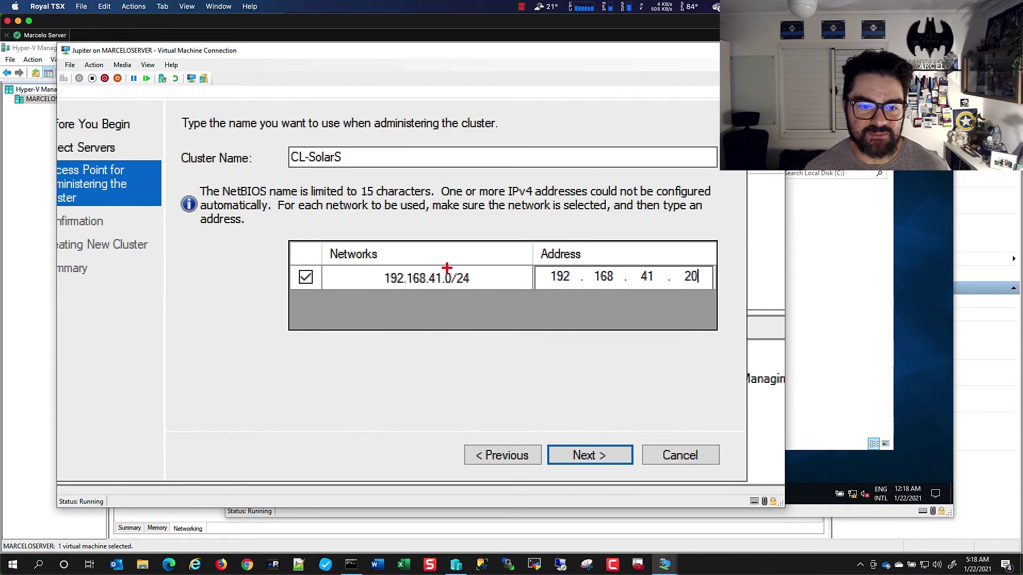
drag(353, 240, 483, 320)
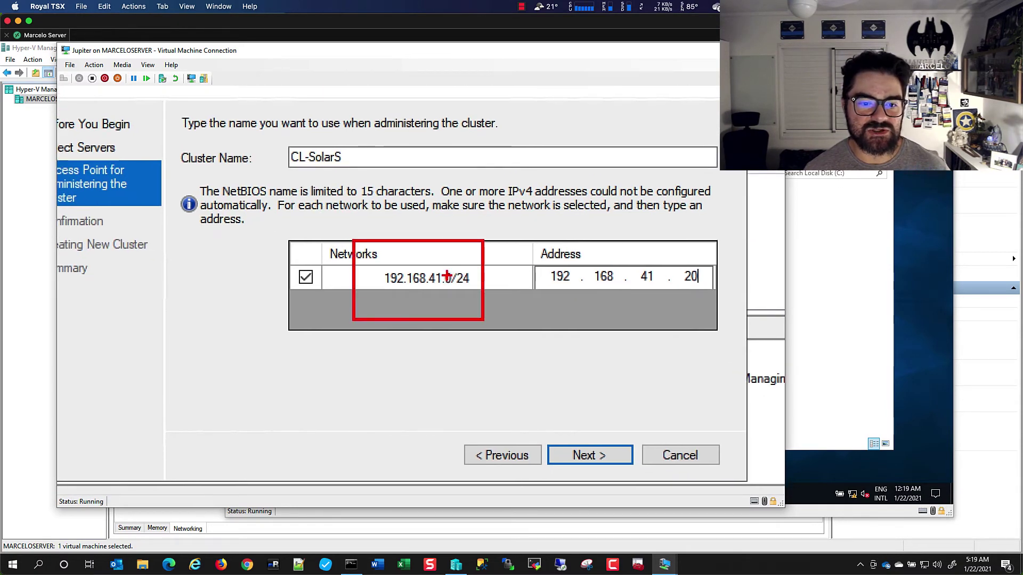
drag(443, 270, 431, 325)
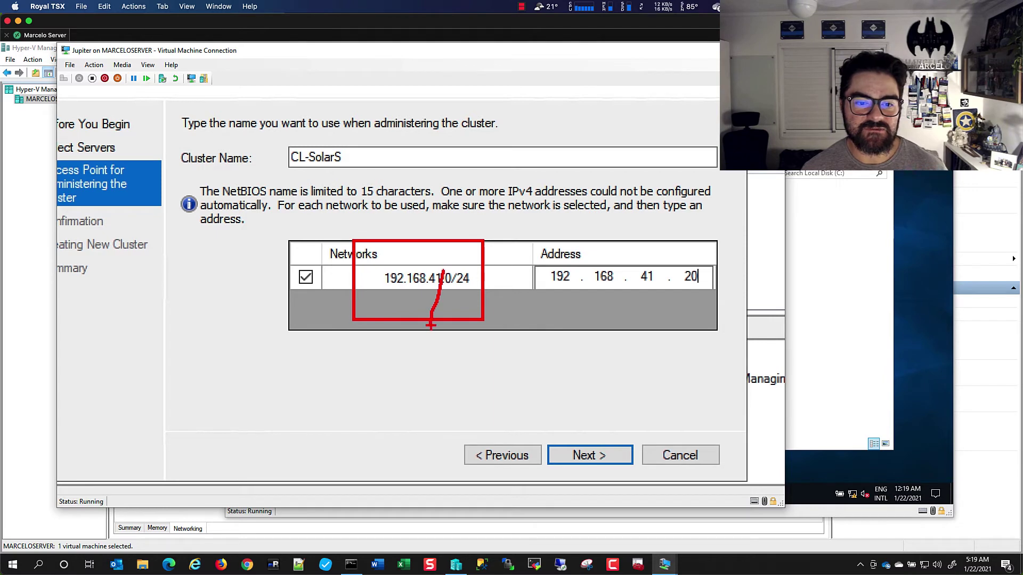
key(Escape)
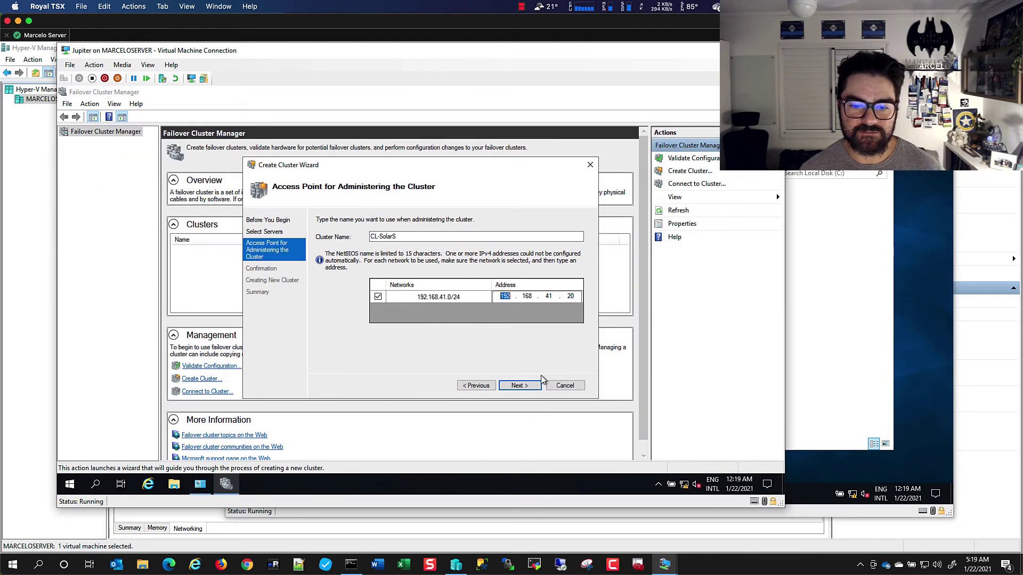
click(537, 382)
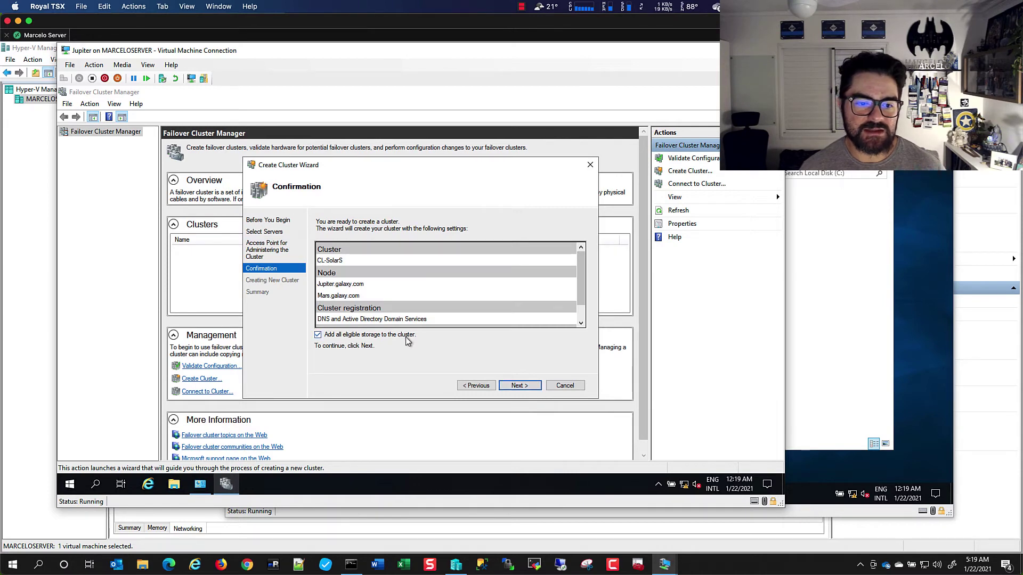
Create the cluster with all eligible storage added and finish the Create Cluster Wizard after reviewing its summary
key(ctrl+1)
key(Escape)
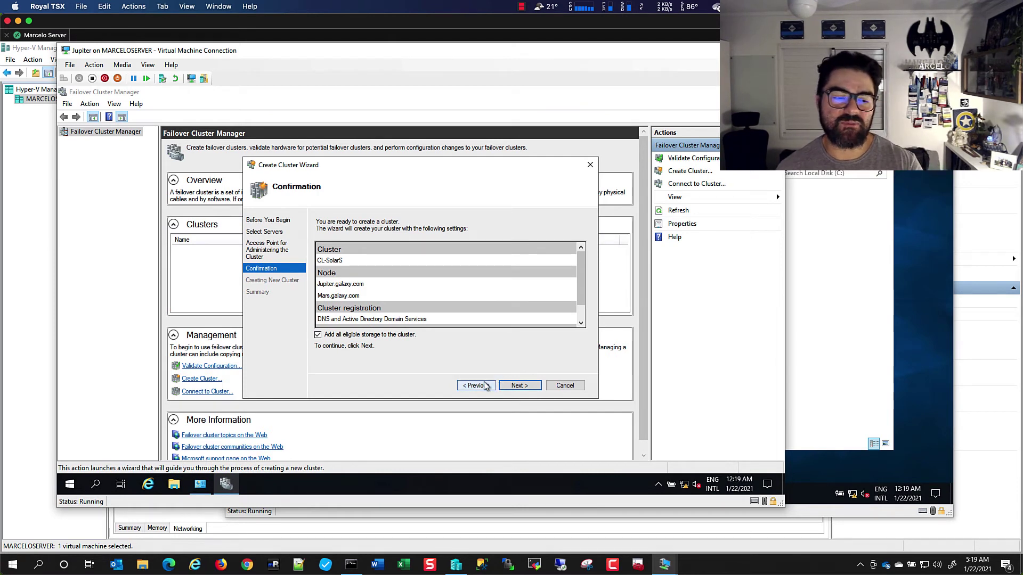
click(515, 386)
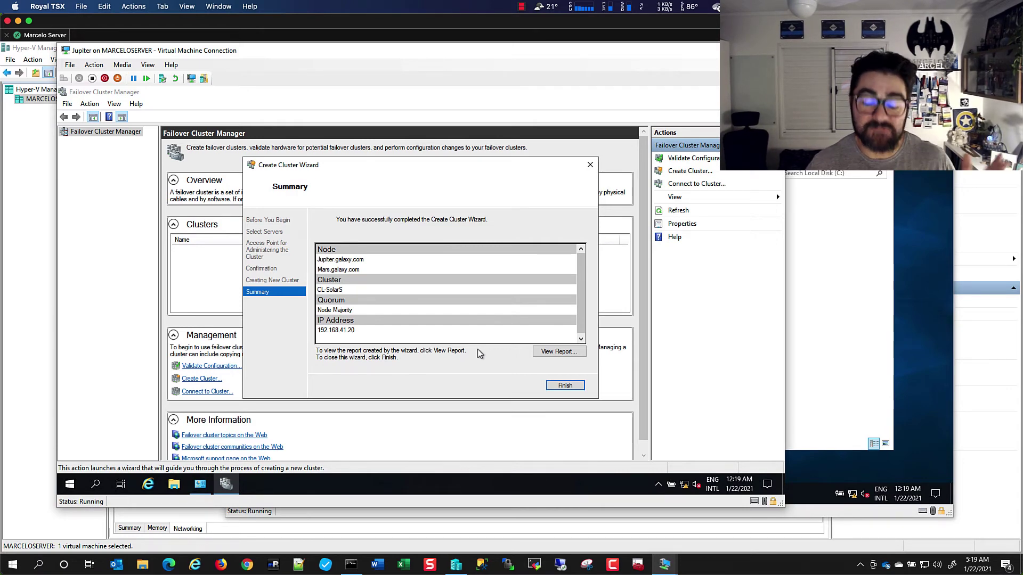
key(super+plus)
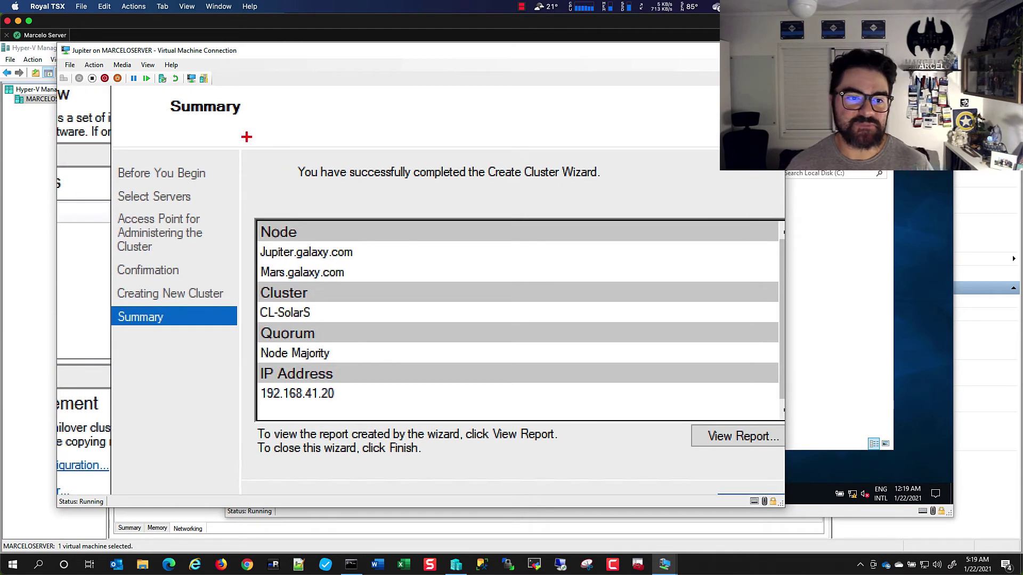
mouse_move(287, 157)
mouse_down()
mouse_move(721, 279)
mouse_move(721, 210)
mouse_move(655, 209)
mouse_up()
key(Escape)
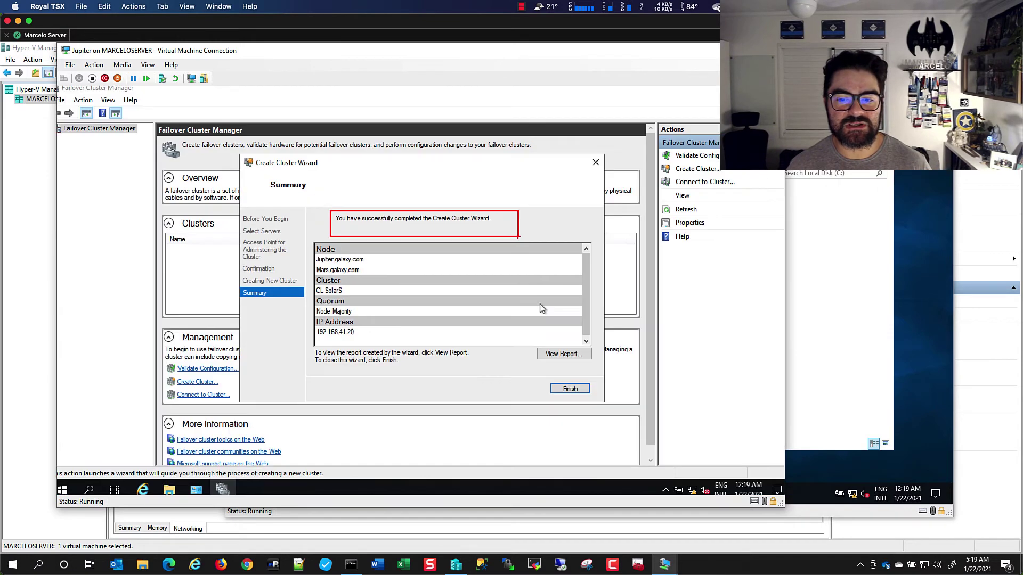
click(565, 385)
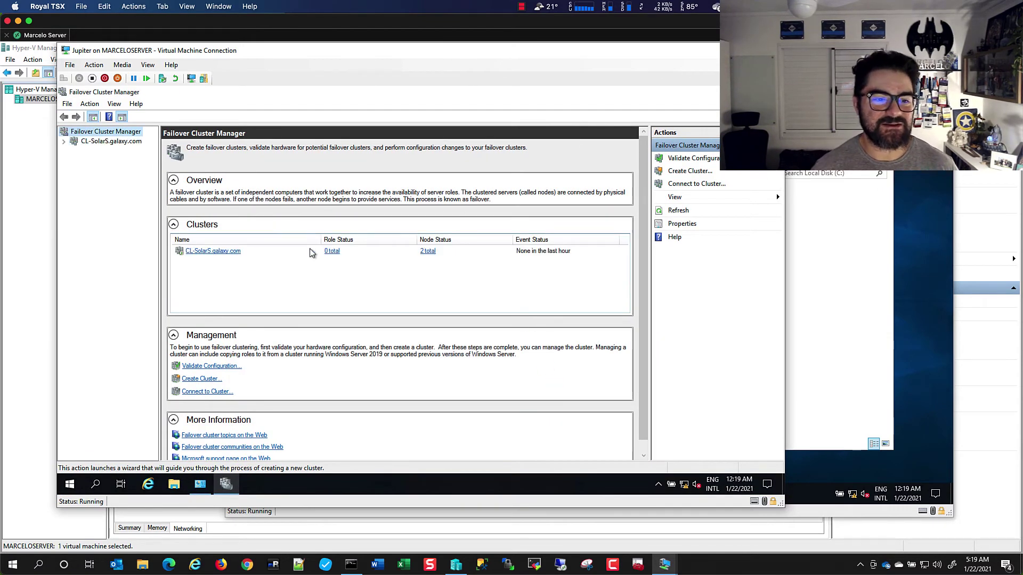
Open the CL-SolarS cluster and examine its summary, witness entry and the IP address under its core server name resource
click(224, 251)
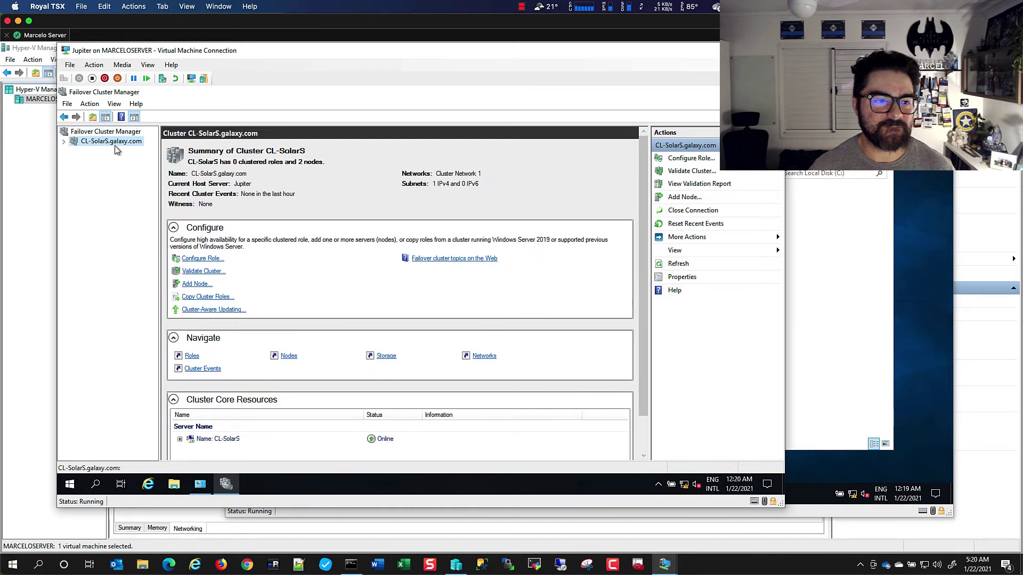
key(ctrl+1)
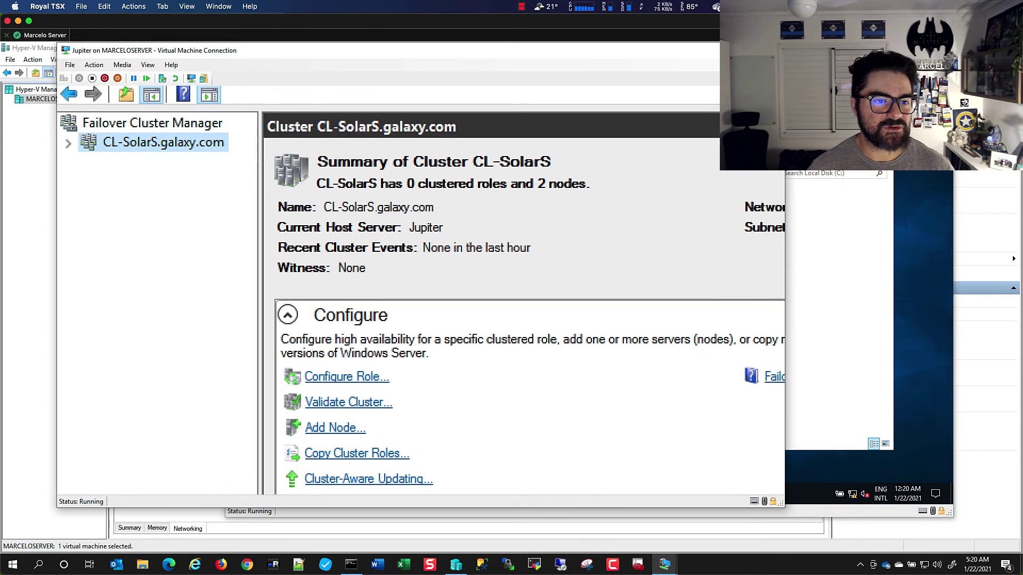
key(Escape)
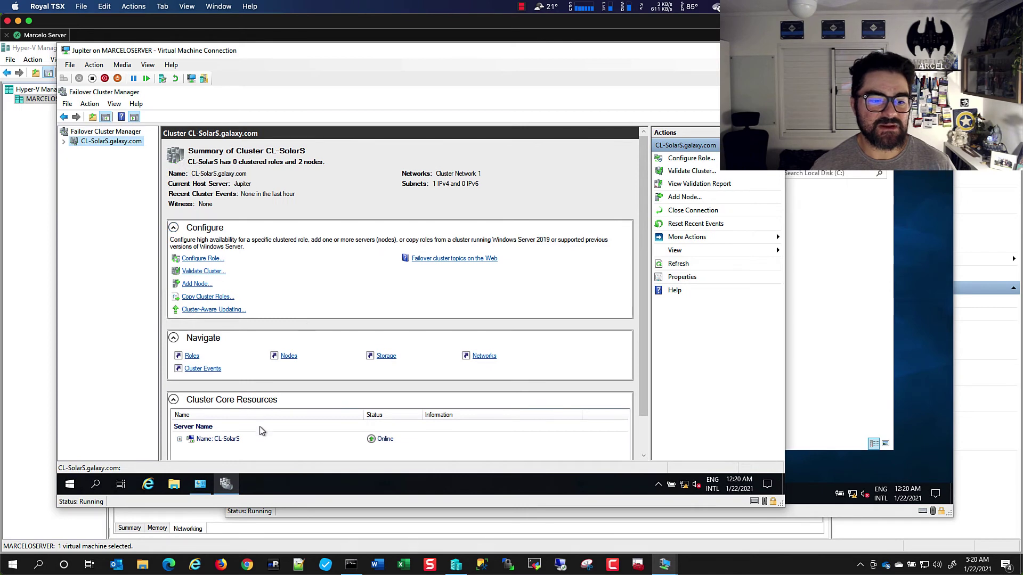
click(228, 442)
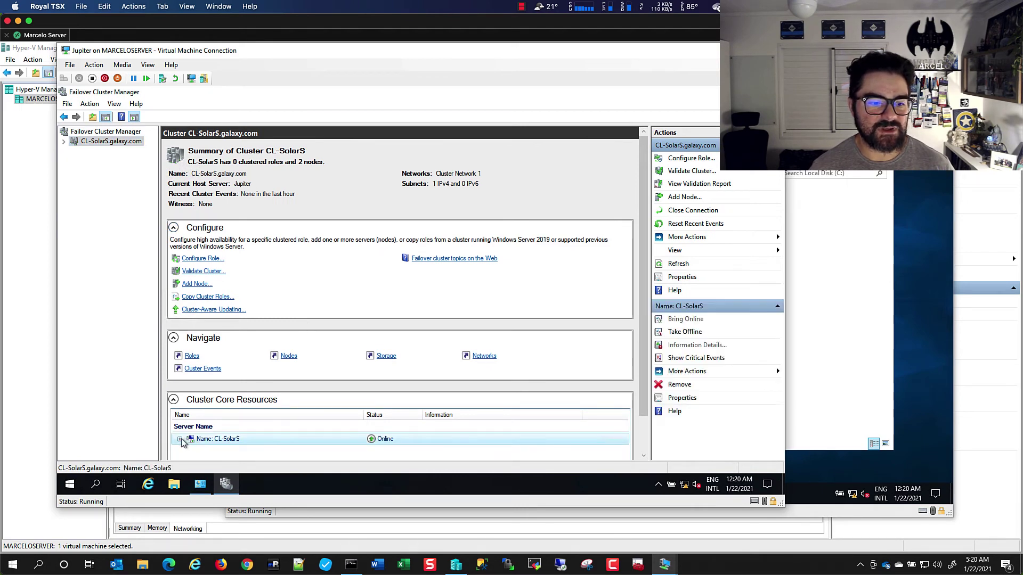
click(179, 439)
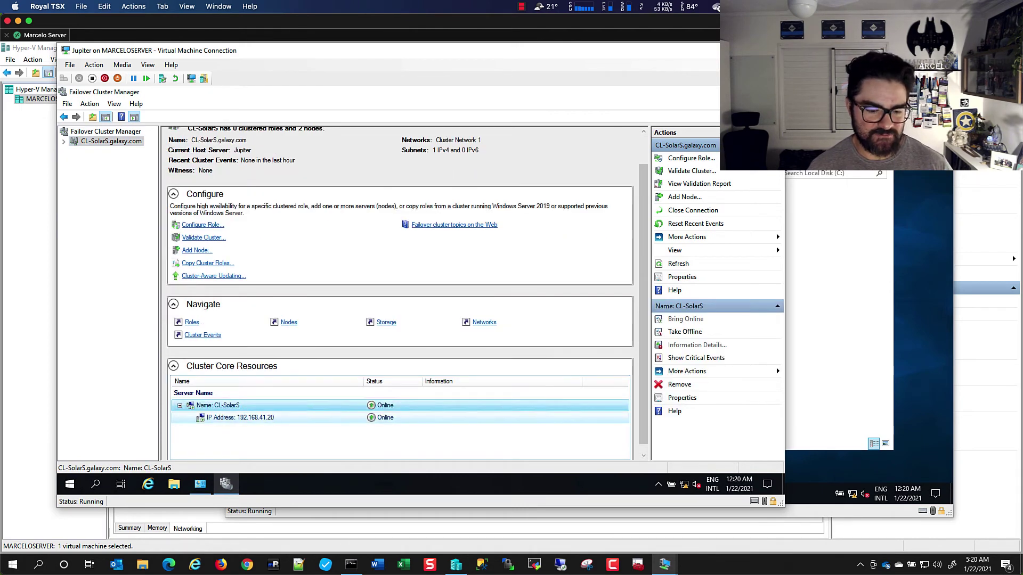
key(ctrl+1)
key(Escape)
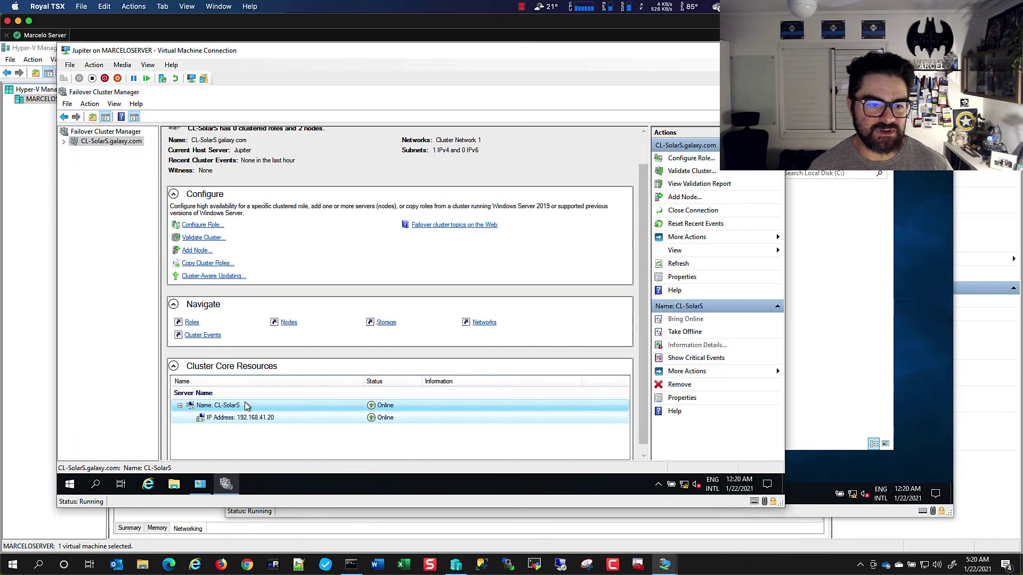
scroll(267, 291, up, 1)
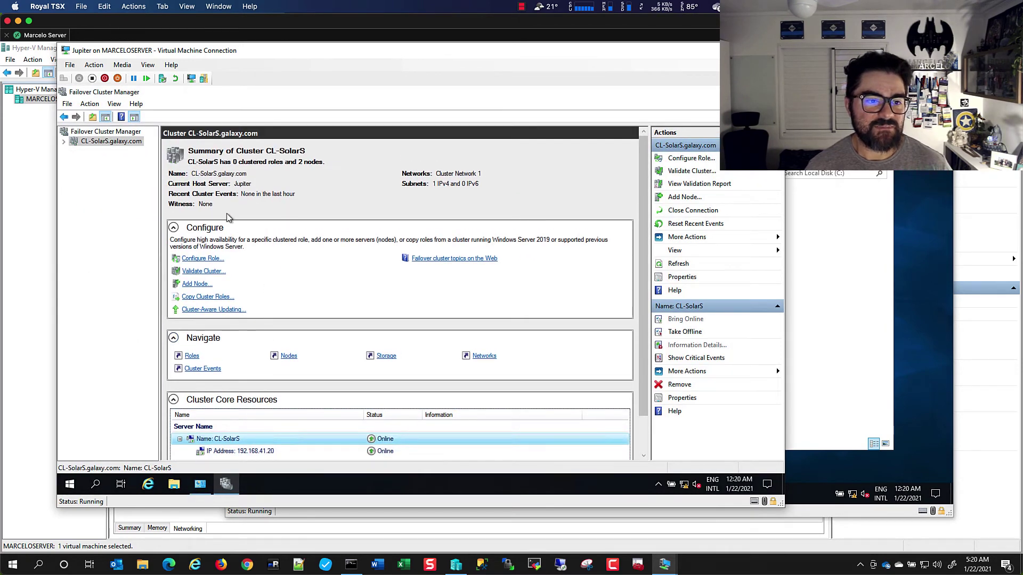
click(207, 209)
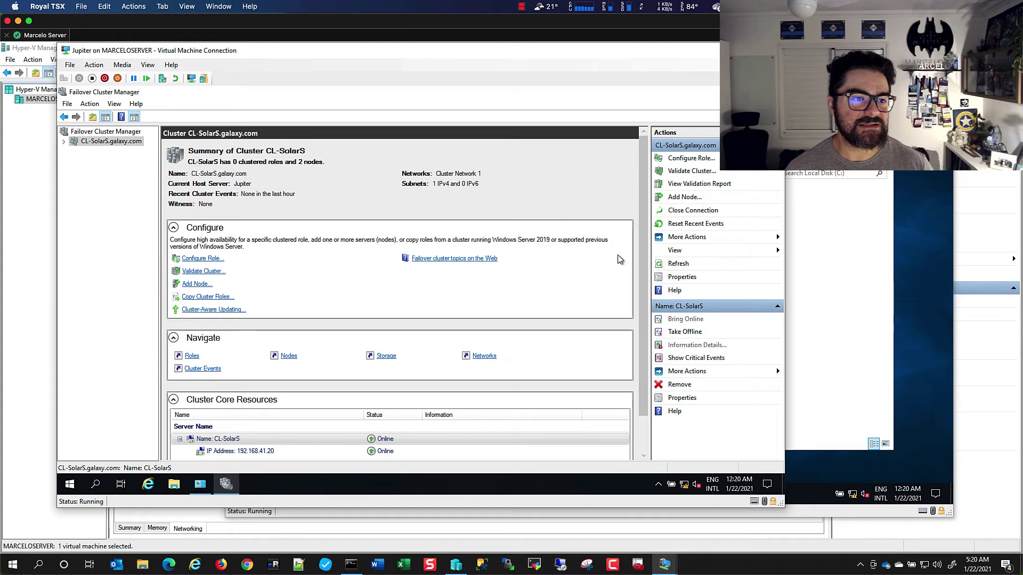
Switch to the Sun-AD virtual machine and open the FSShare folder's security permissions for editing
click(826, 295)
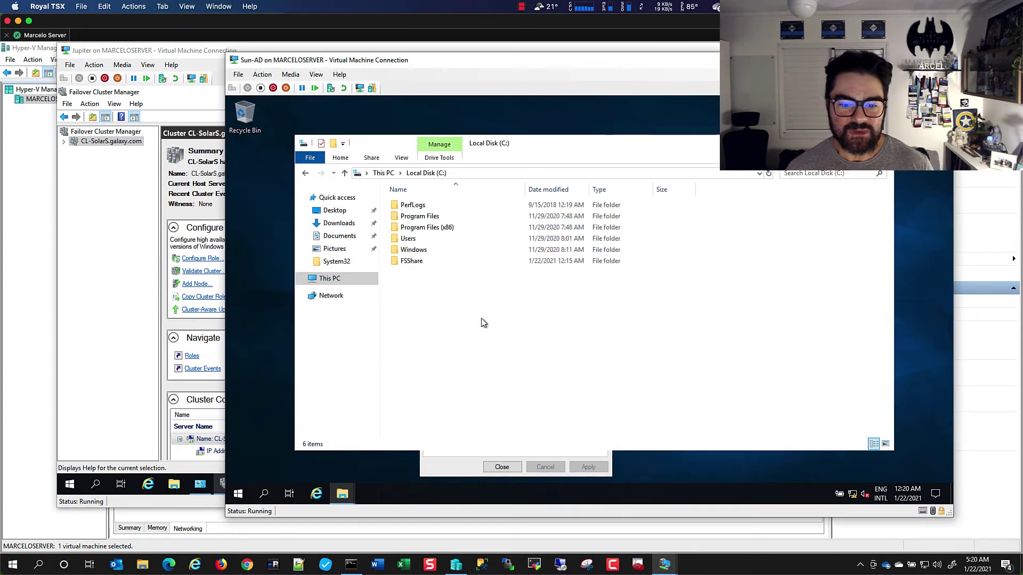
click(464, 465)
drag(494, 230, 804, 198)
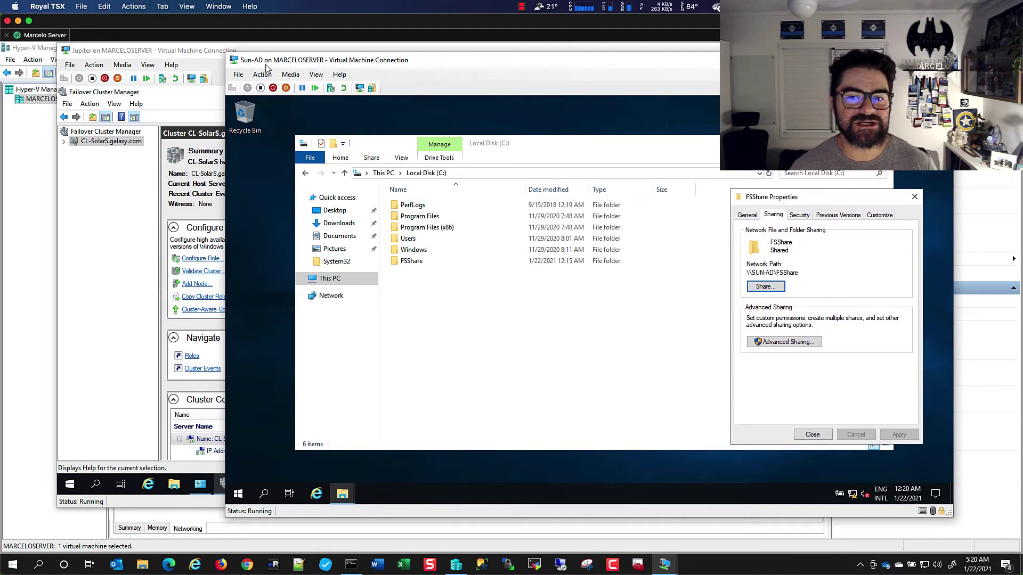
click(799, 215)
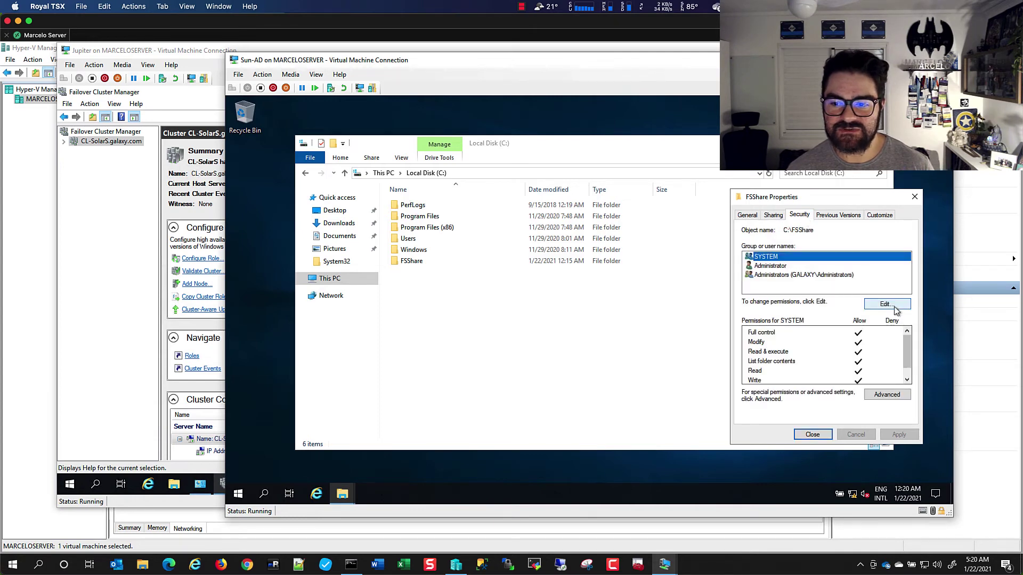
click(887, 304)
Add the cluster's computer account CL-SolarS$ to FSShare's security permissions, including Computers in the searched object types
click(840, 305)
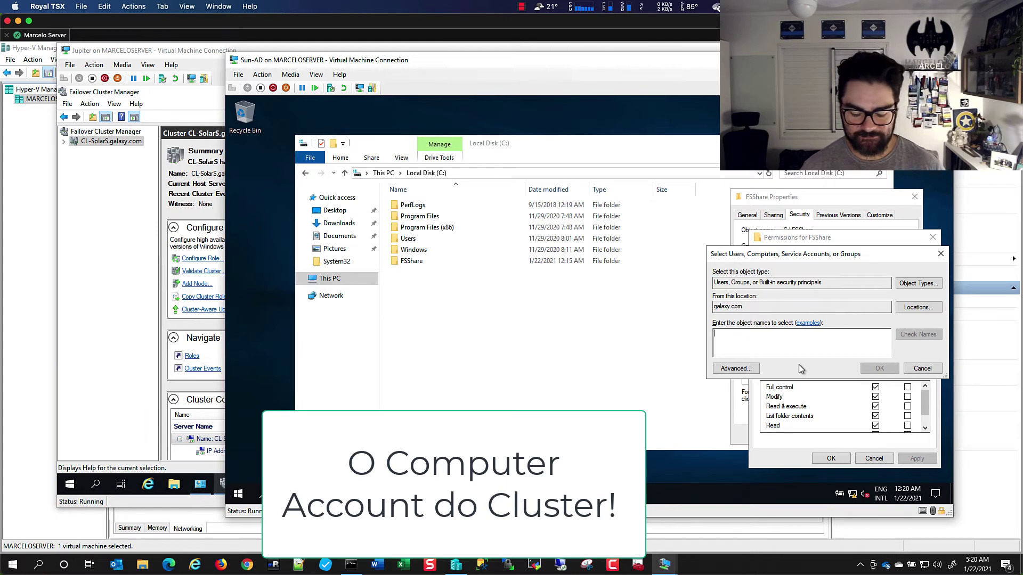
text(CL)
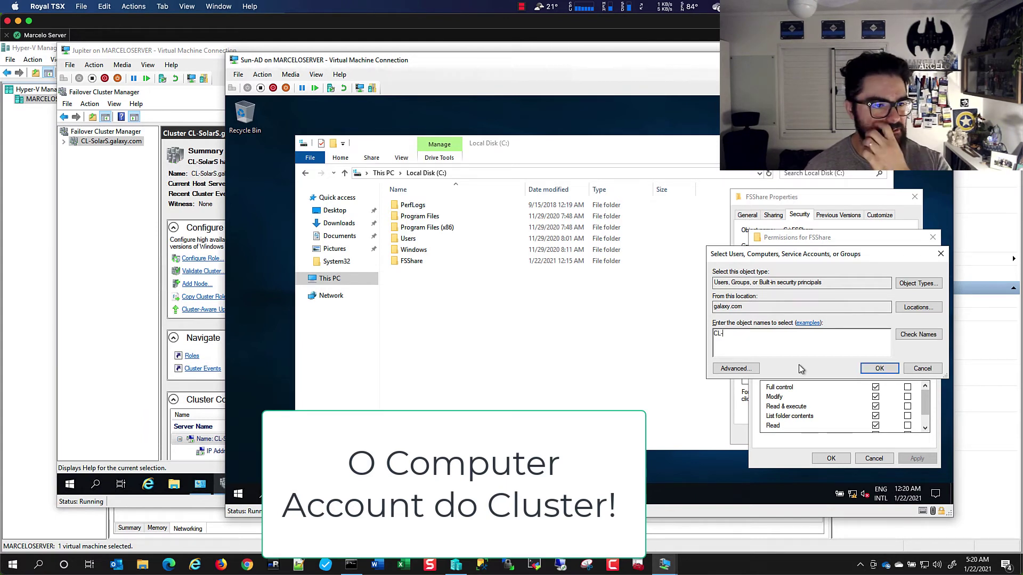
text(-Sol)
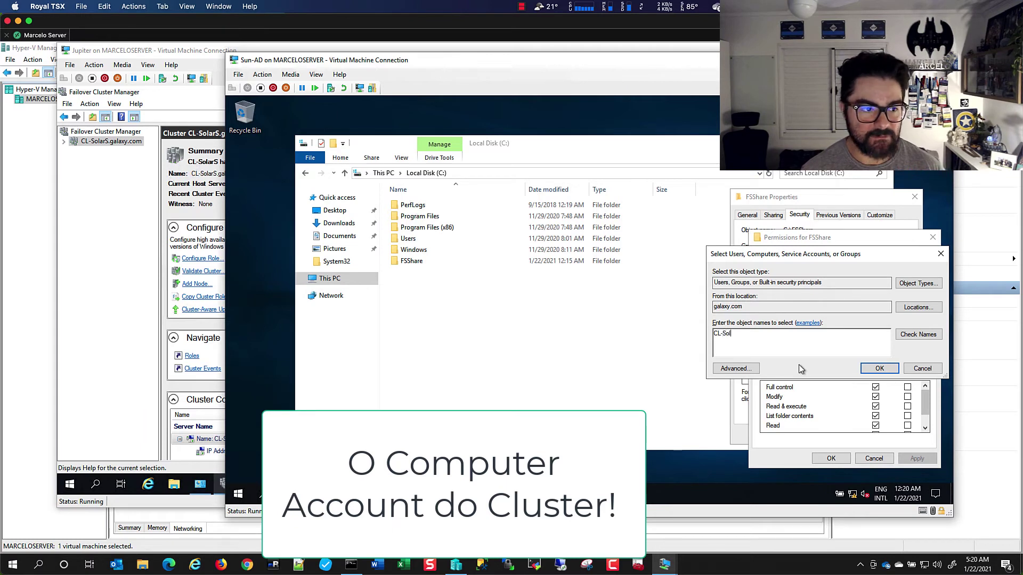
text(arS)
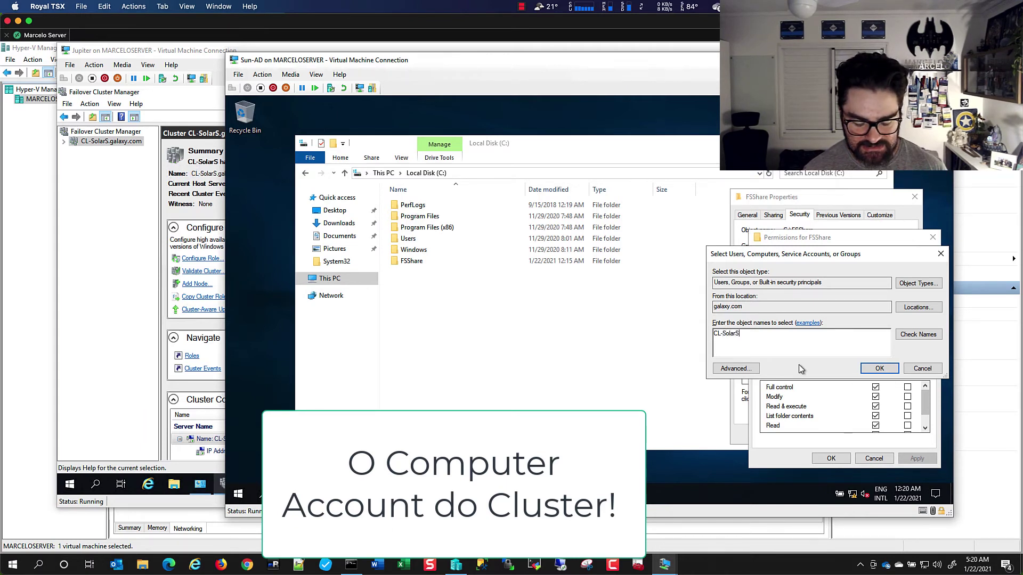
text($)
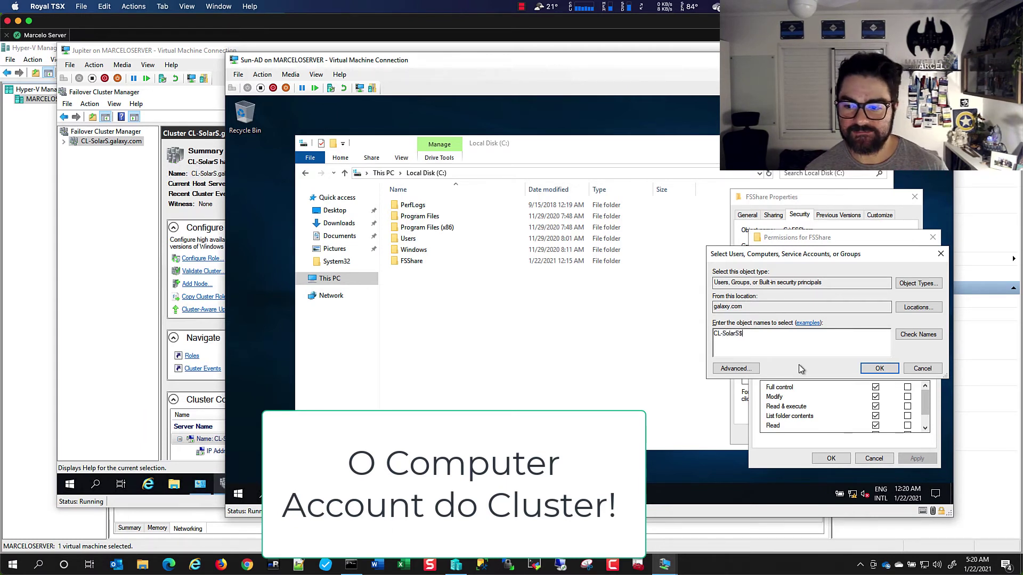
click(900, 335)
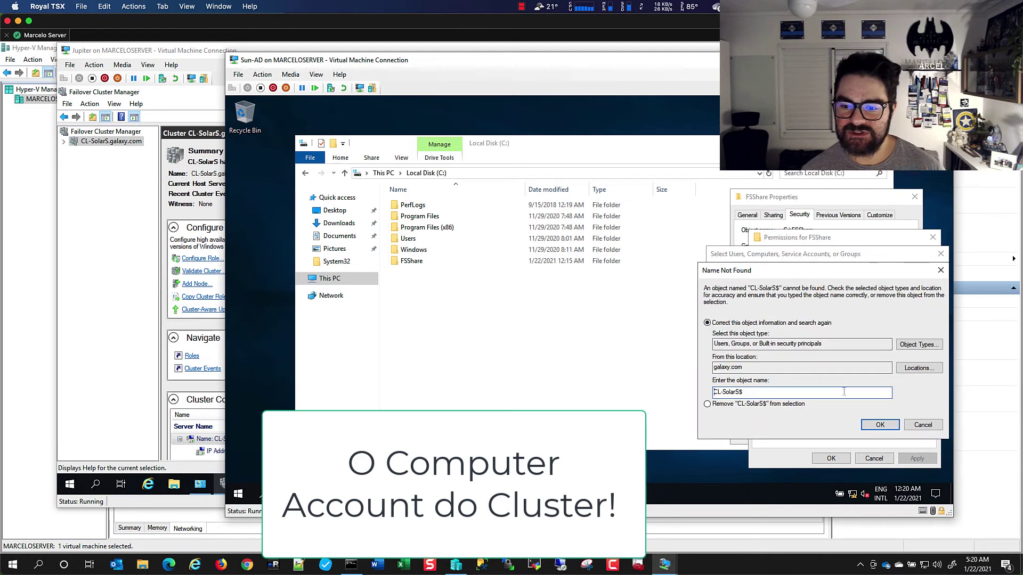
click(919, 345)
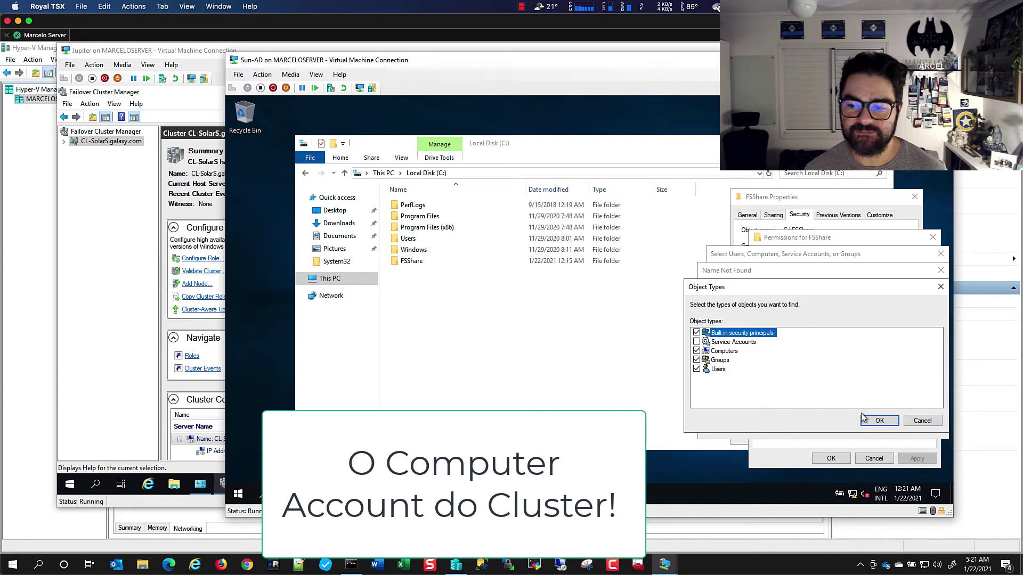
click(878, 421)
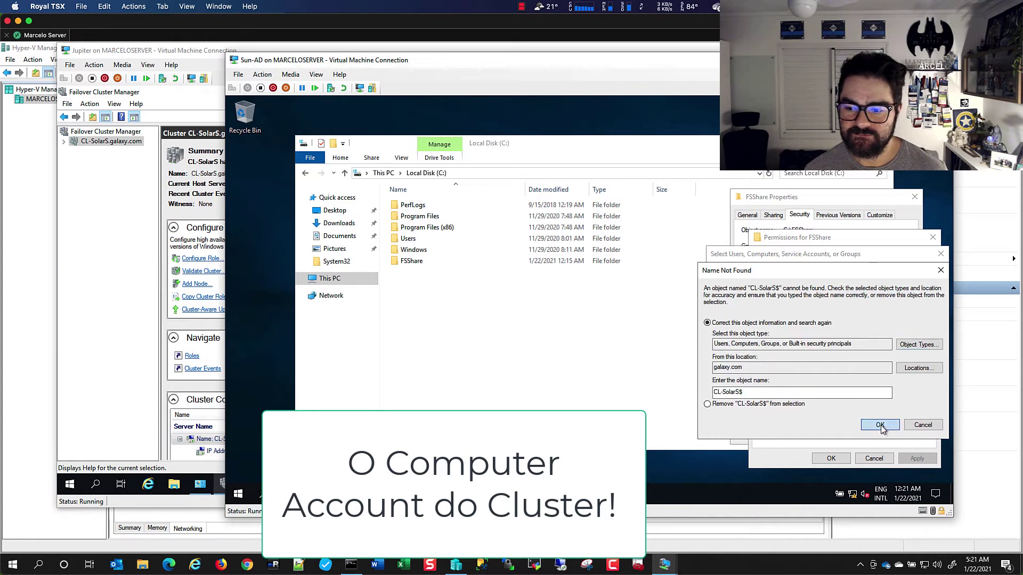
click(880, 426)
click(880, 369)
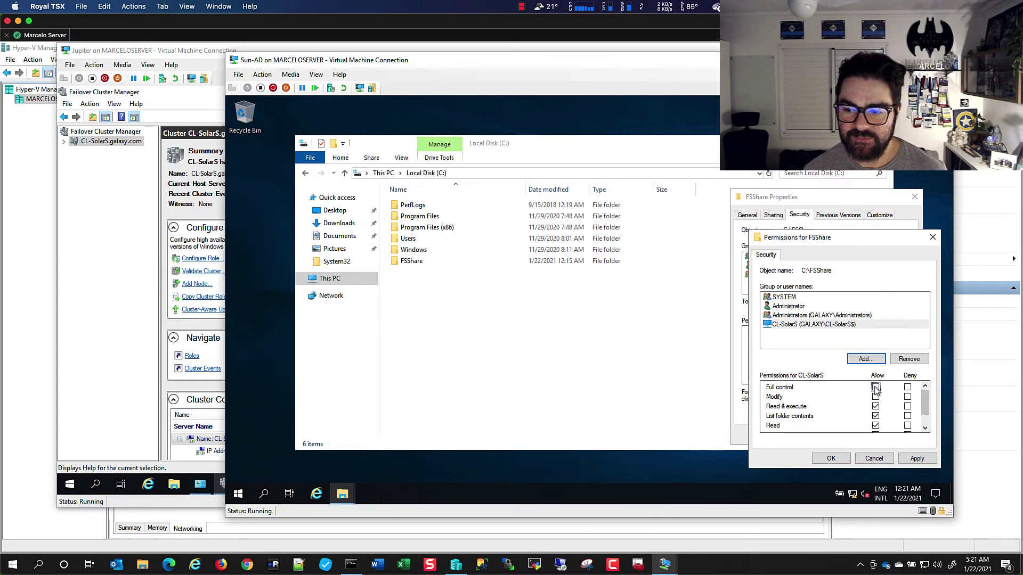
Allow CL-SolarS full control in FSShare's security permissions and close the folder's properties
click(875, 387)
click(845, 458)
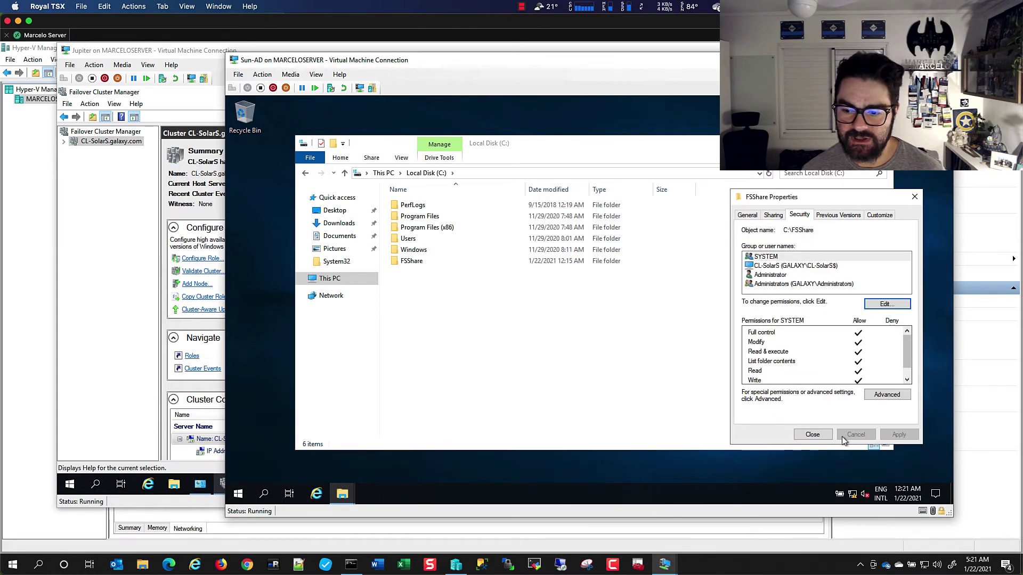
click(811, 435)
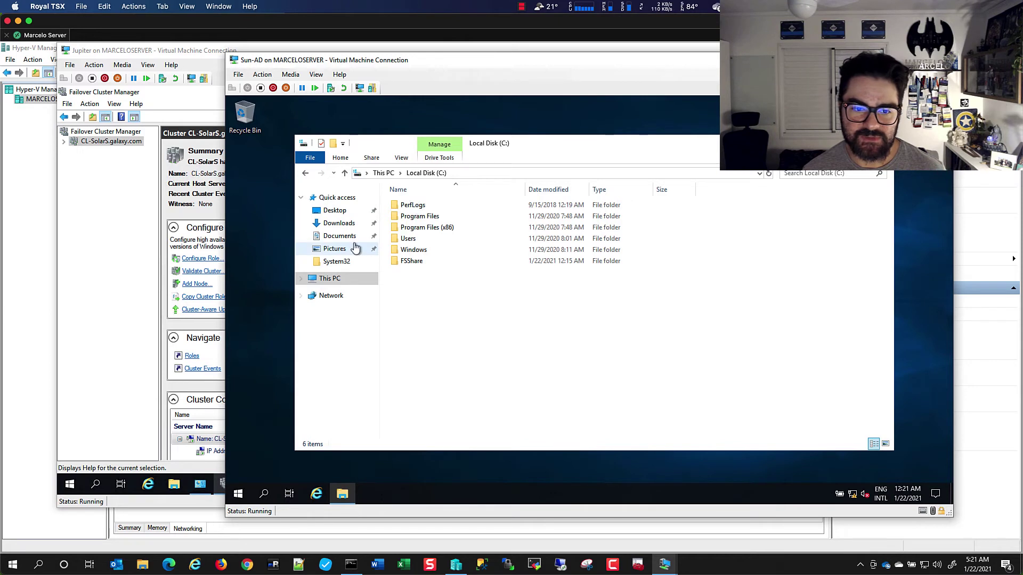
Open FSShare's share permissions through Advanced Sharing and restrict Everyone to Read only
click(411, 261)
right_click(415, 261)
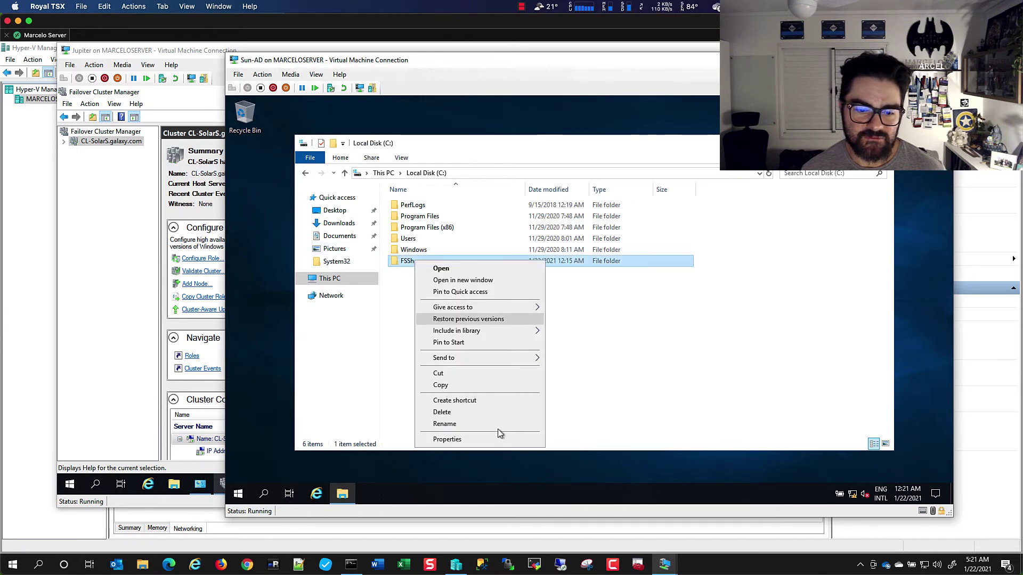
click(496, 438)
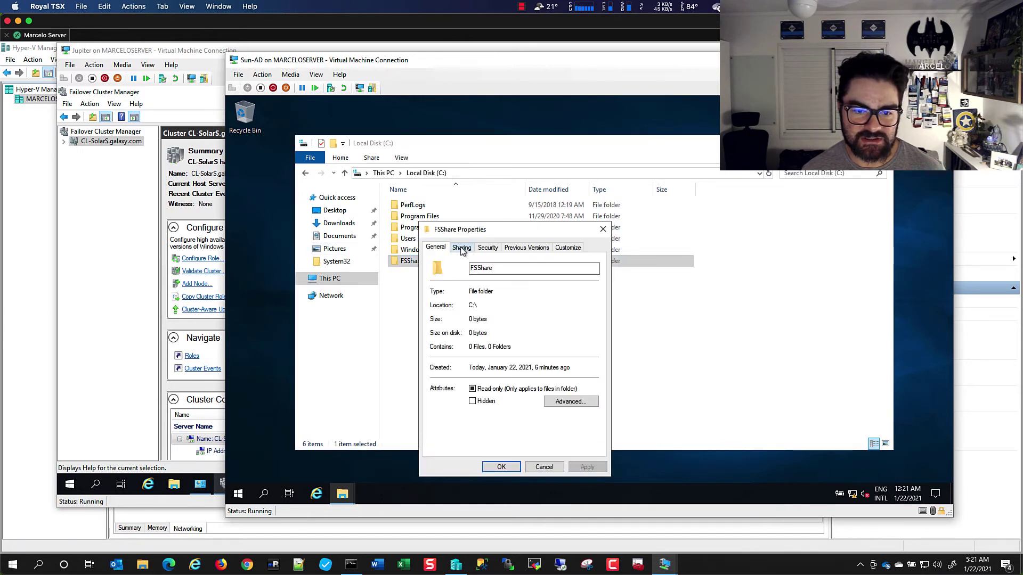
click(461, 249)
click(486, 375)
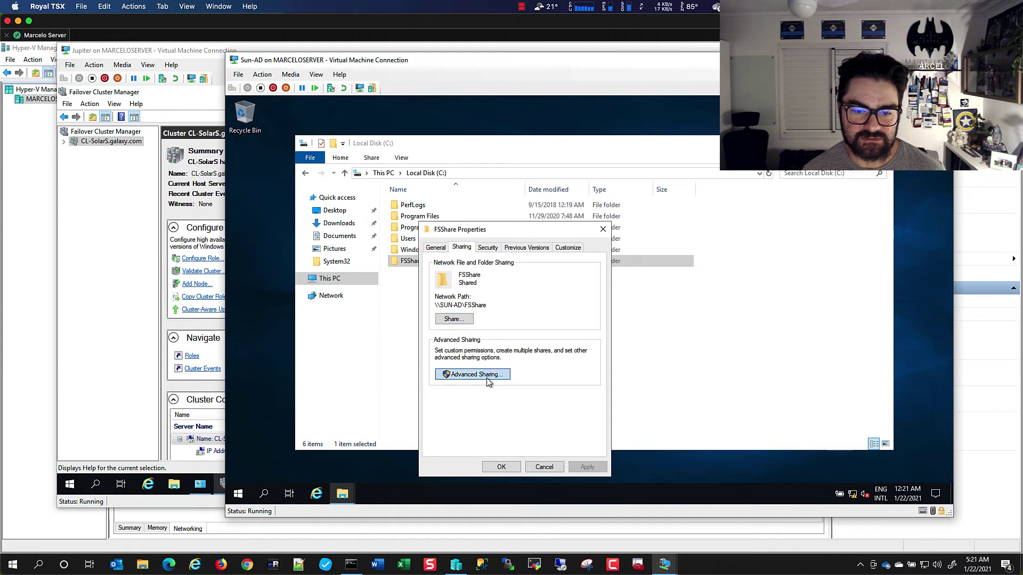
click(463, 393)
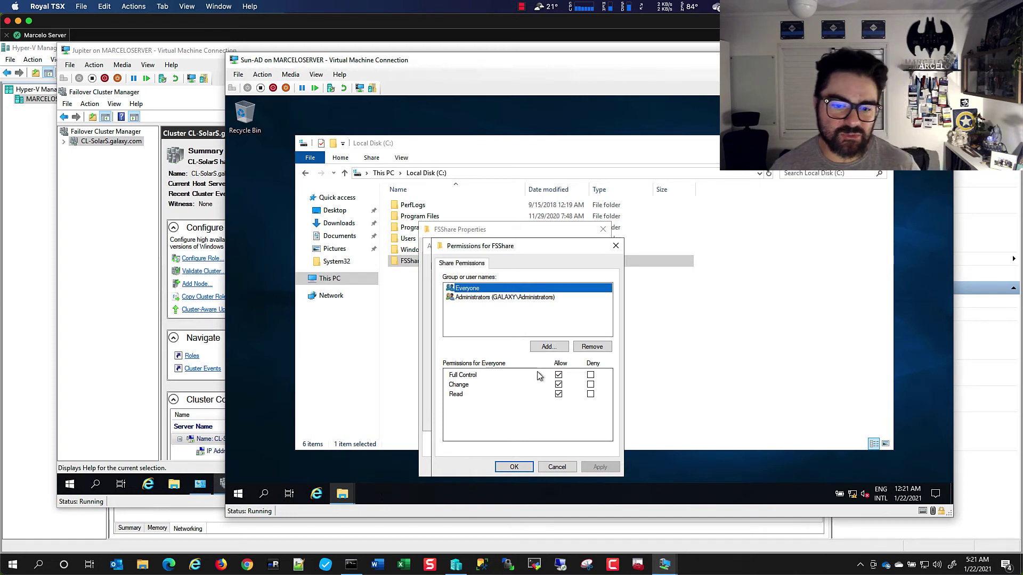
click(558, 375)
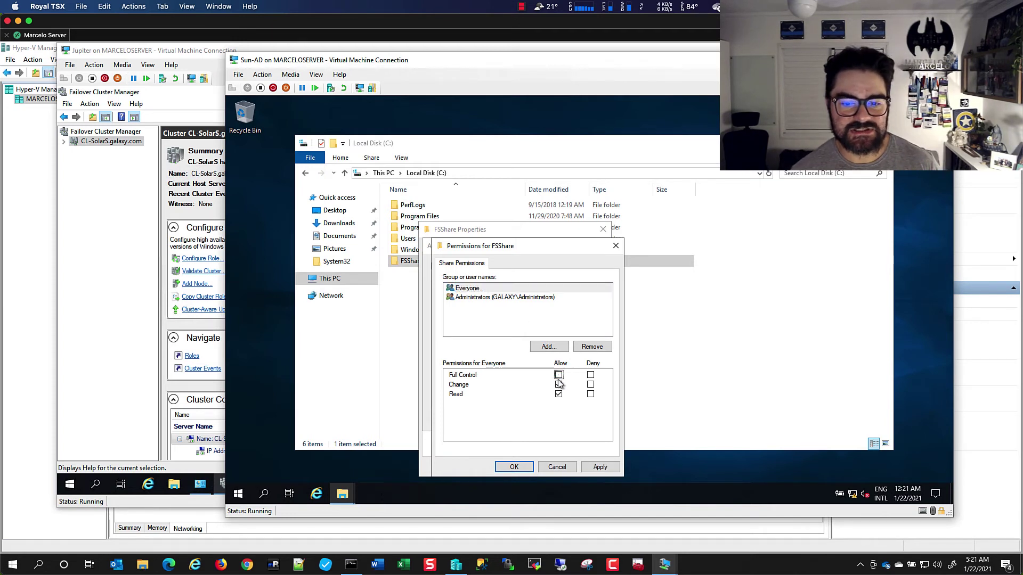
click(559, 385)
click(558, 395)
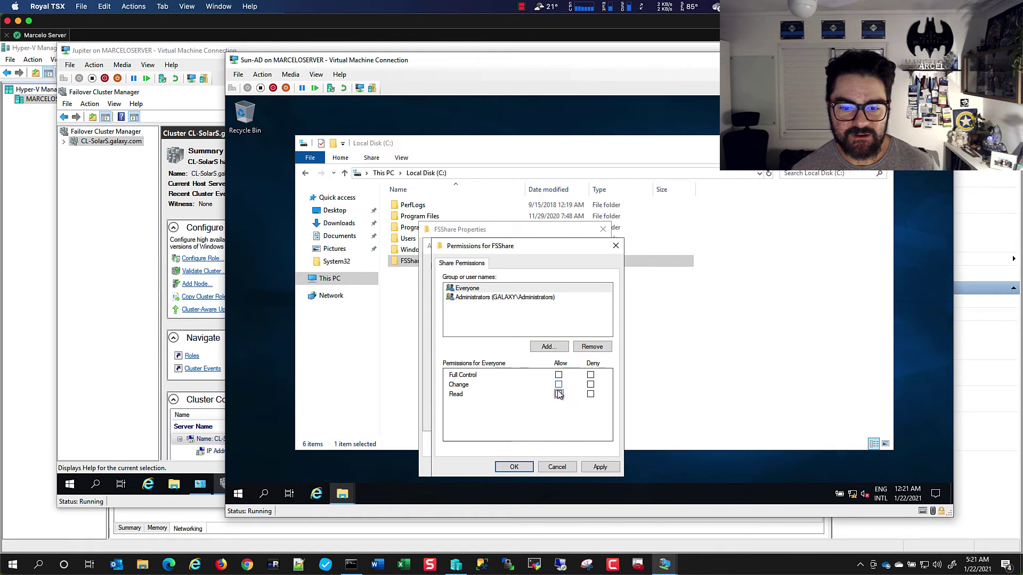
click(558, 394)
Add the computer account CL-SolarS$ to FSShare's share permissions, including Computers in the searched object types
click(550, 347)
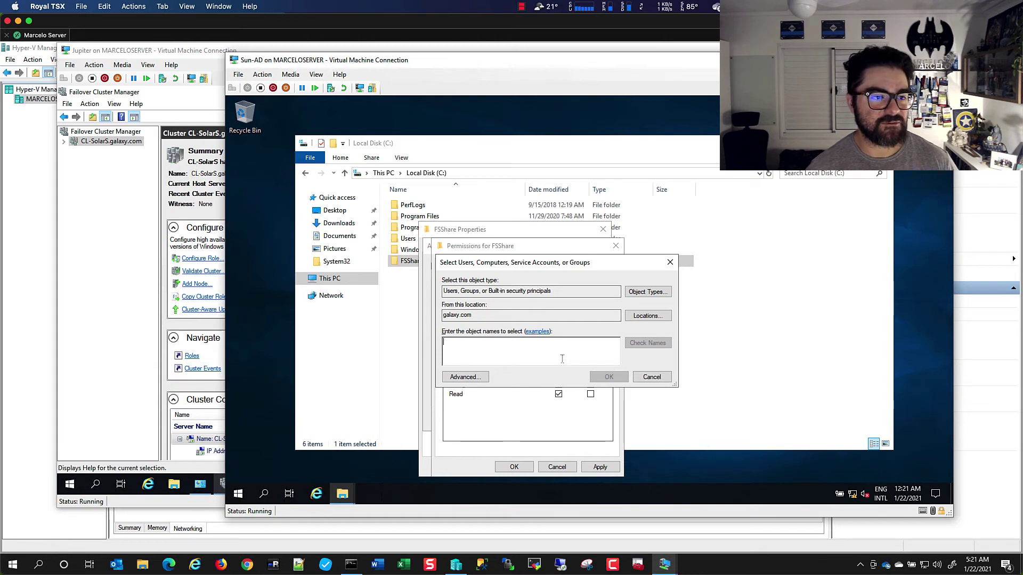
text(CL-)
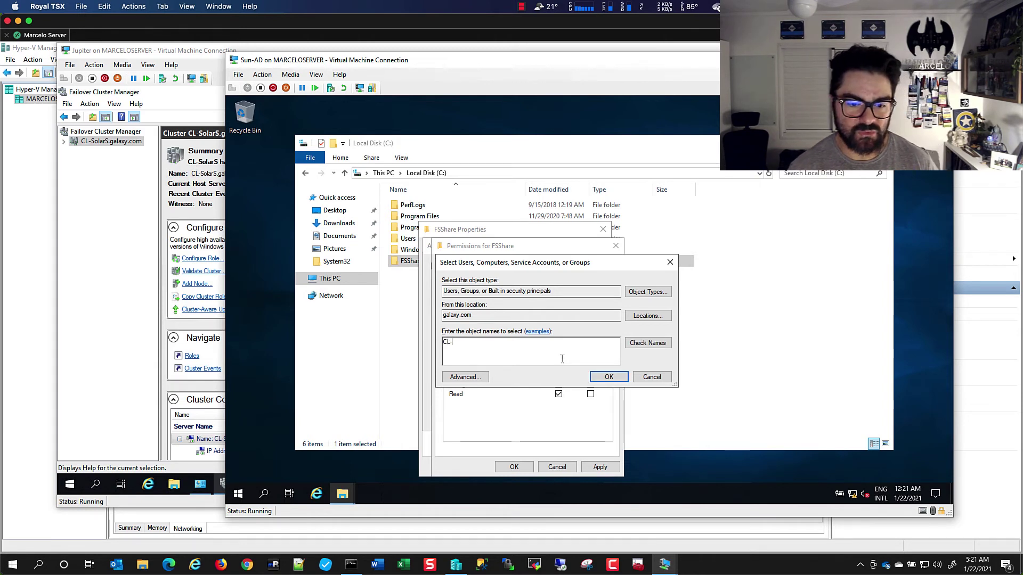
text(S)
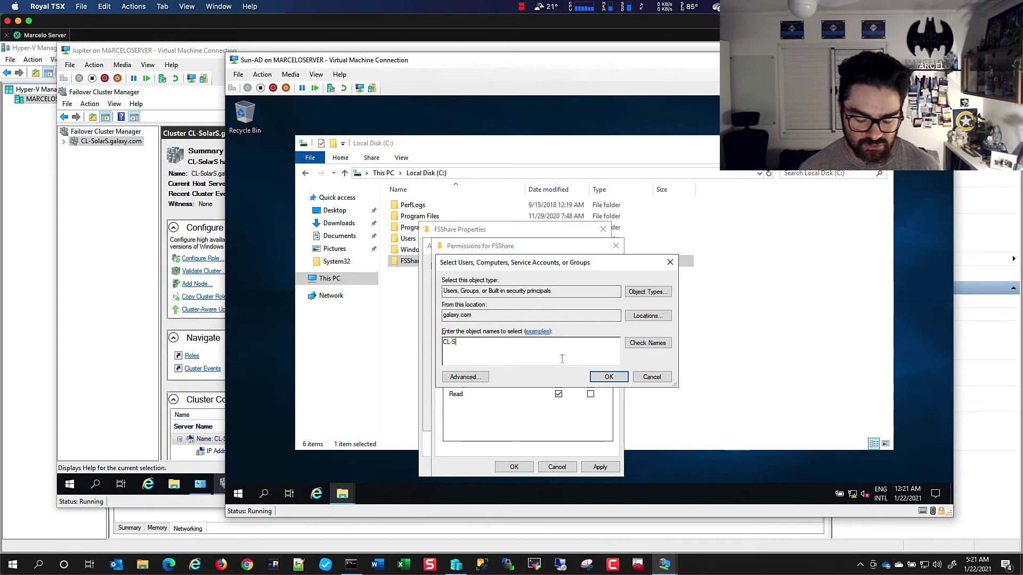
text(o)
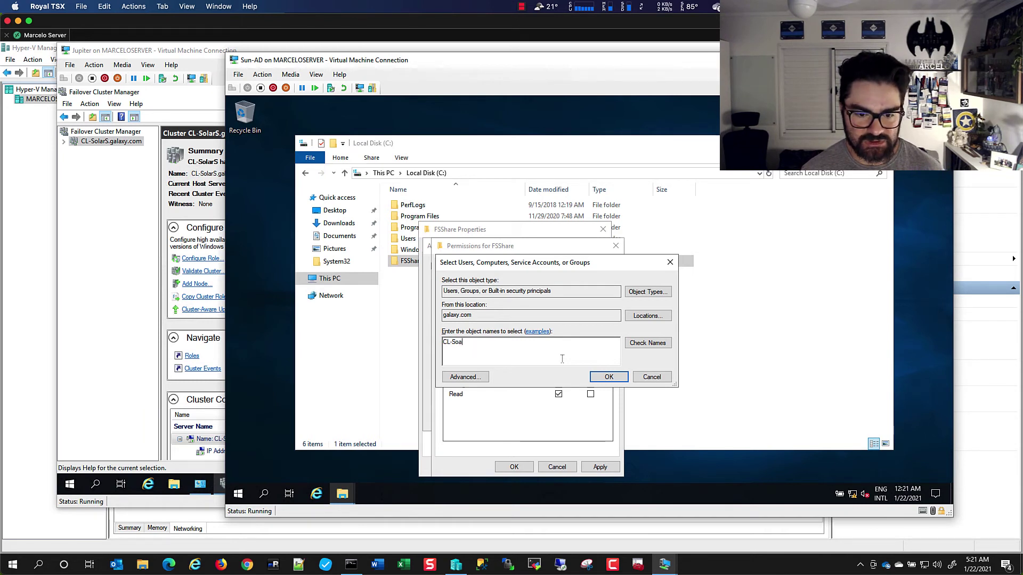
text(lar)
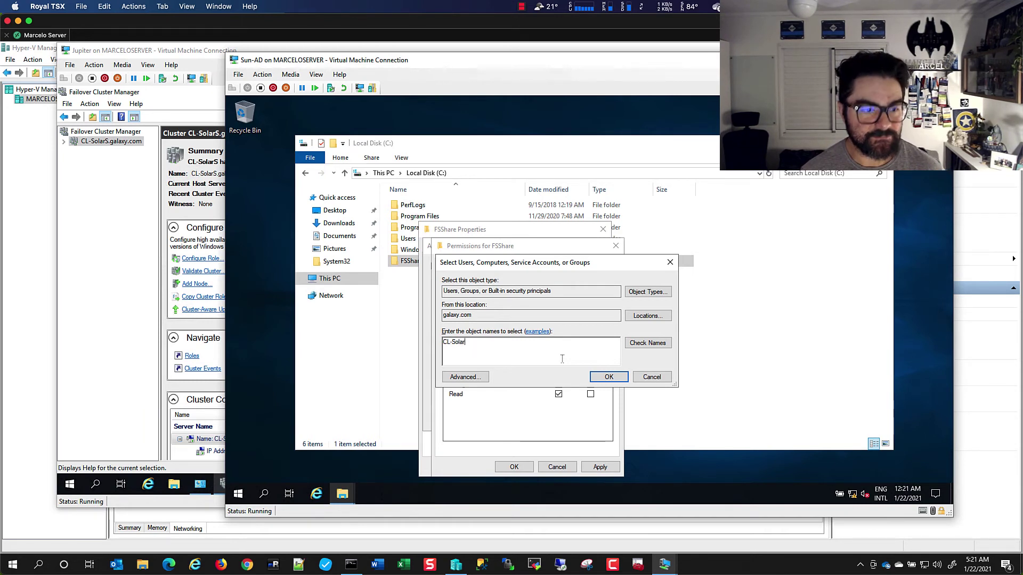
text(S$)
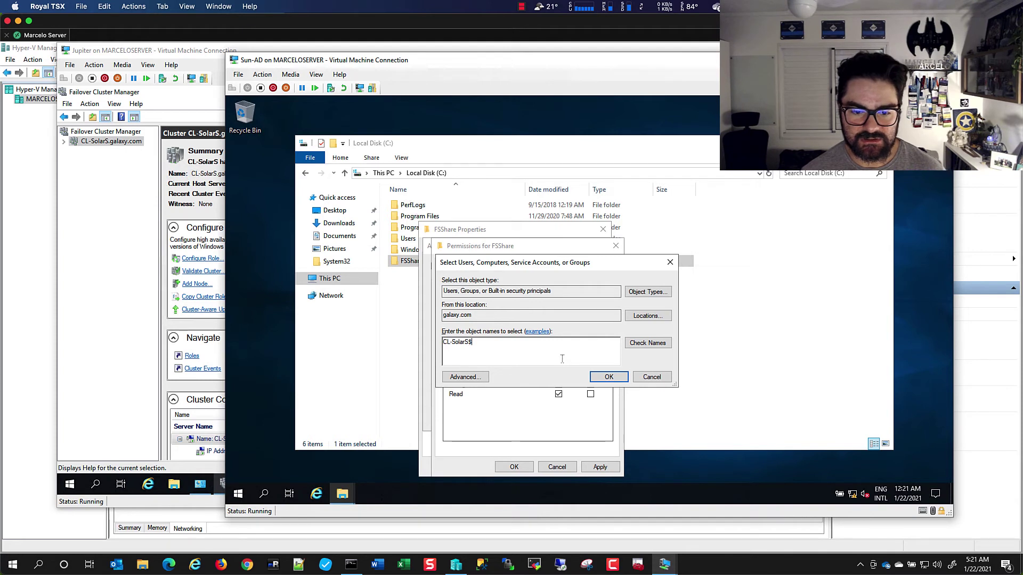
click(651, 342)
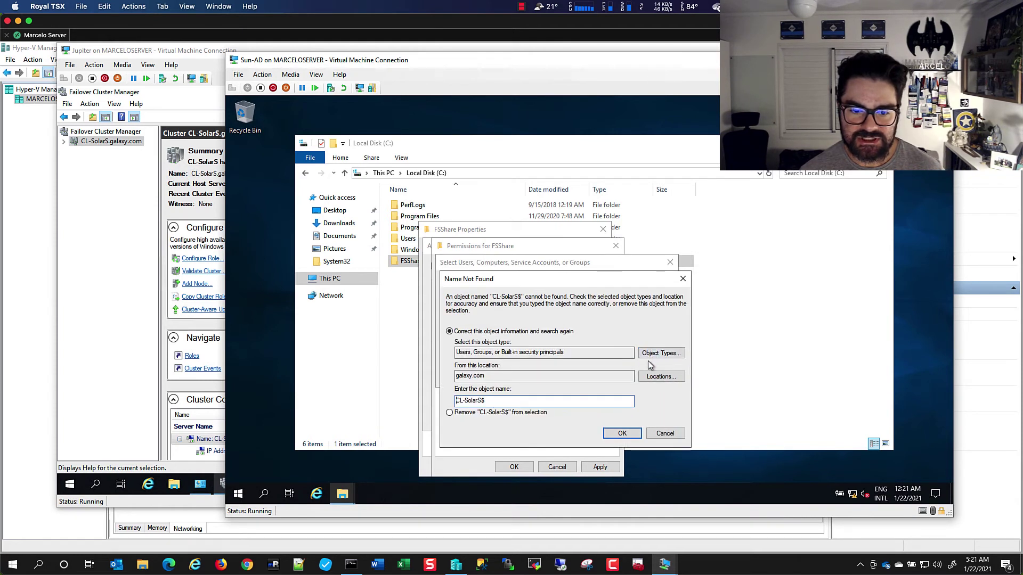
click(657, 353)
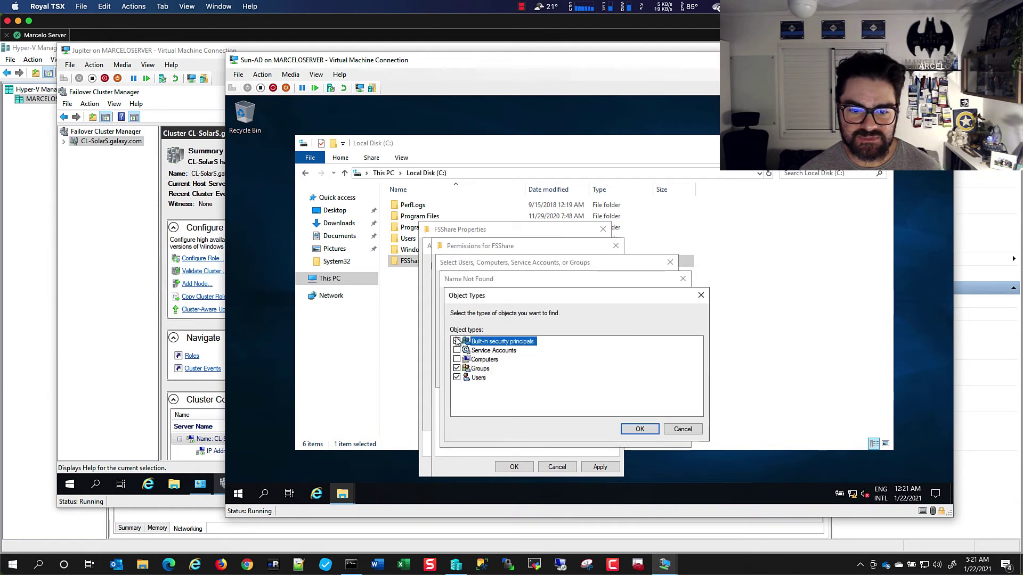
click(457, 359)
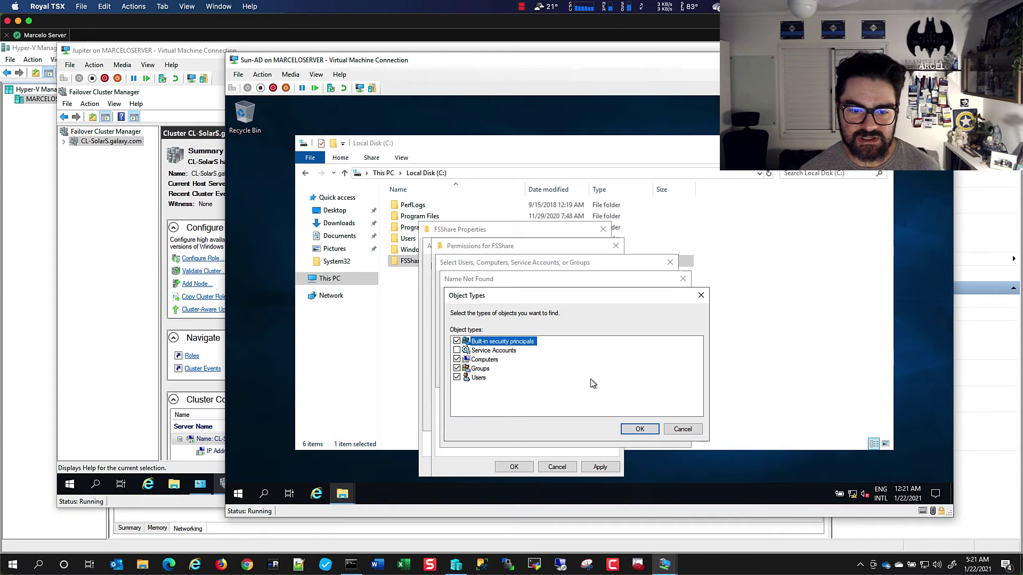
click(639, 428)
click(636, 431)
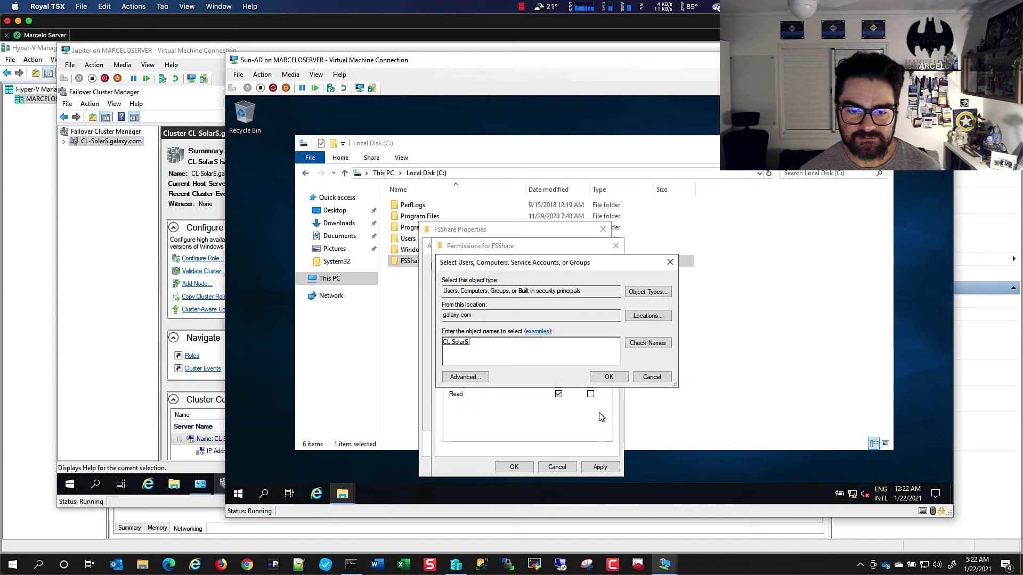
click(605, 377)
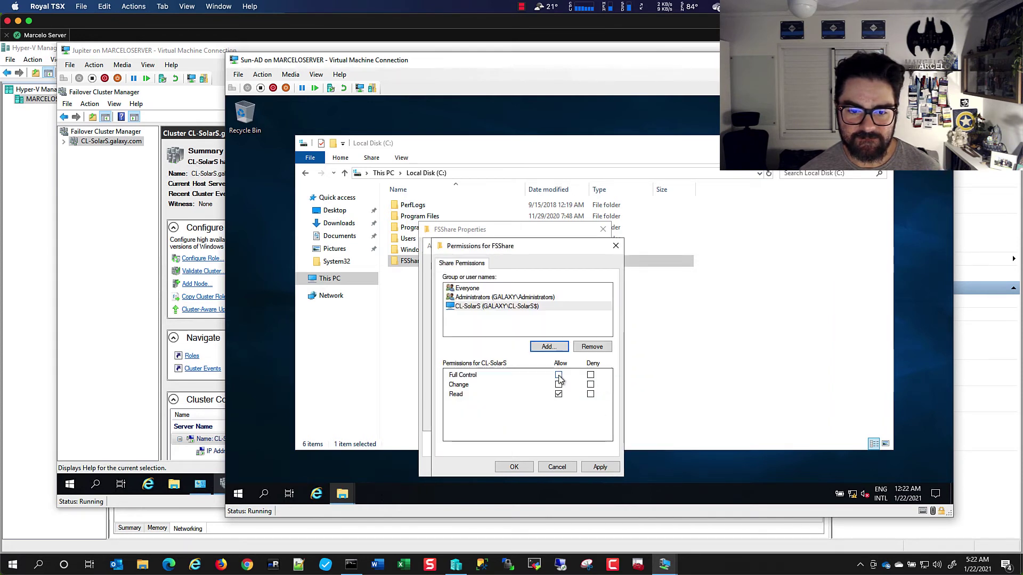
Allow CL-SolarS Full Control in FSShare's share permissions, then apply the sharing settings and close the folder's properties
click(559, 376)
click(527, 467)
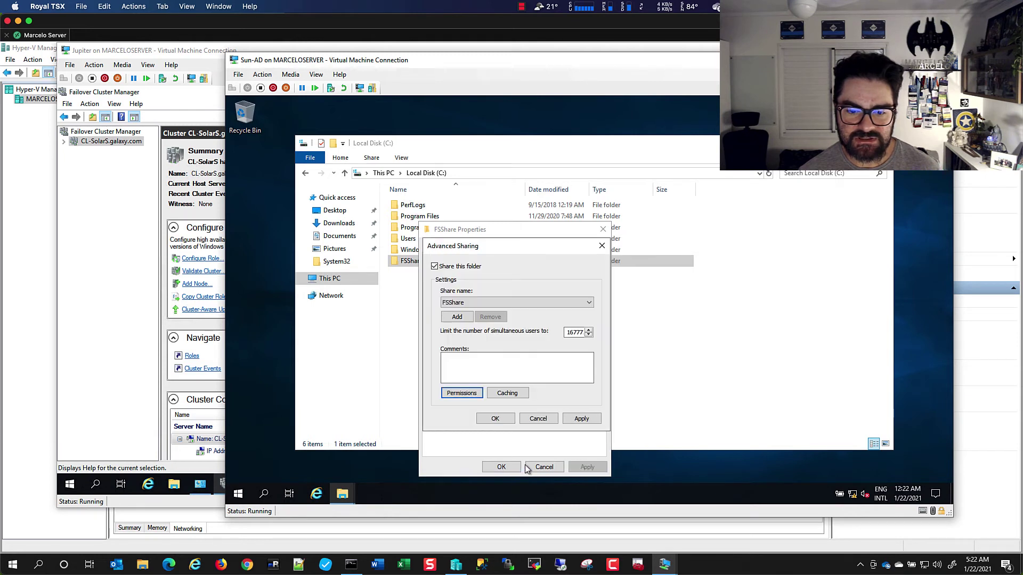
click(507, 420)
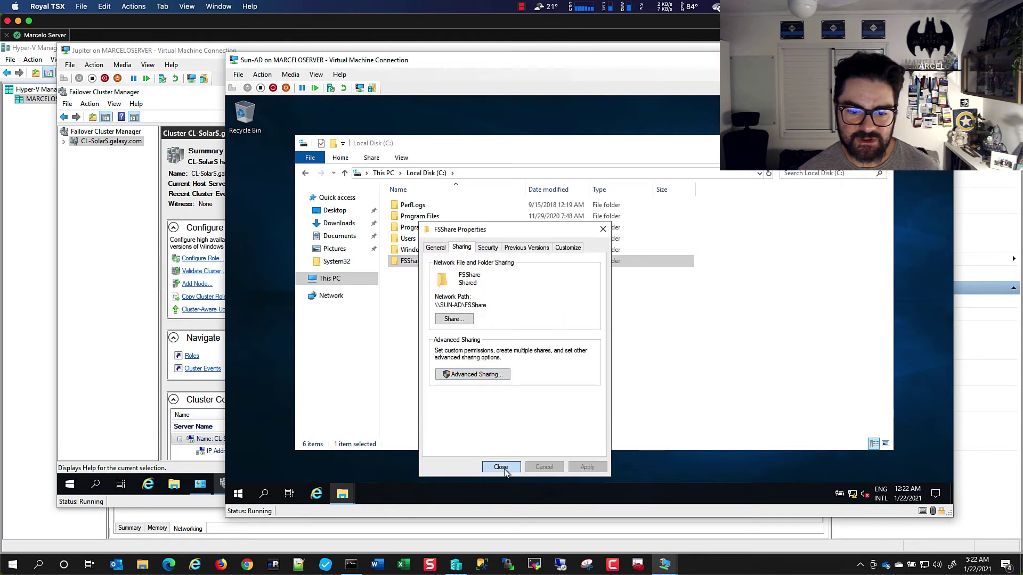
click(502, 467)
click(556, 376)
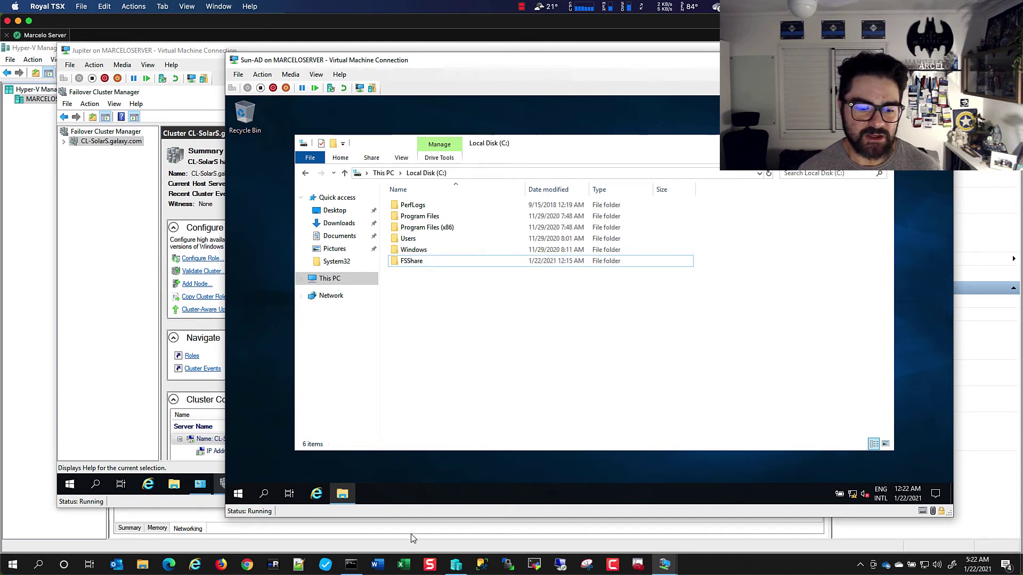
Switch to the Jupiter virtual machine and check the witness entry in the CL-SolarS cluster summary
mouse_move(665, 563)
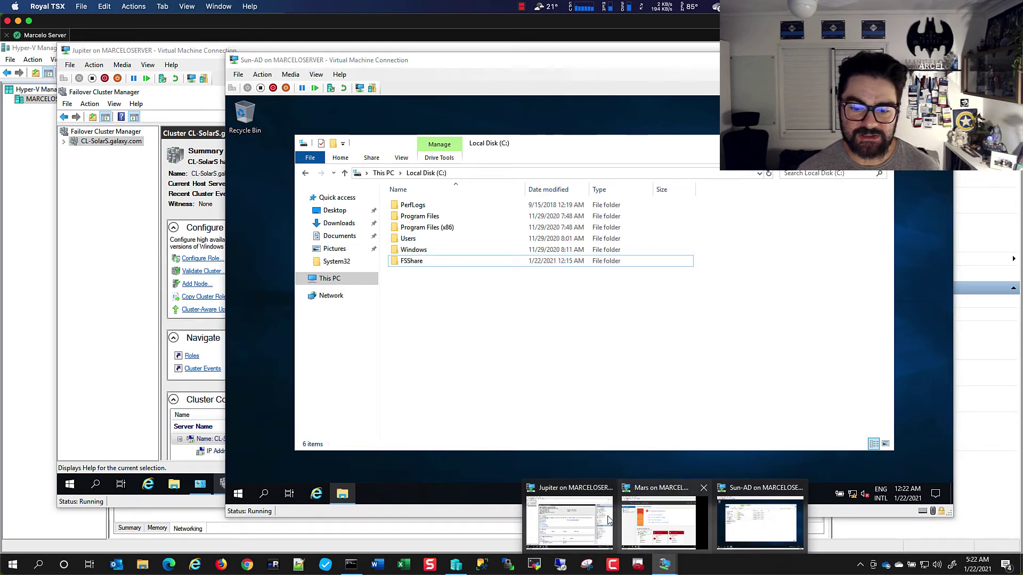
click(565, 528)
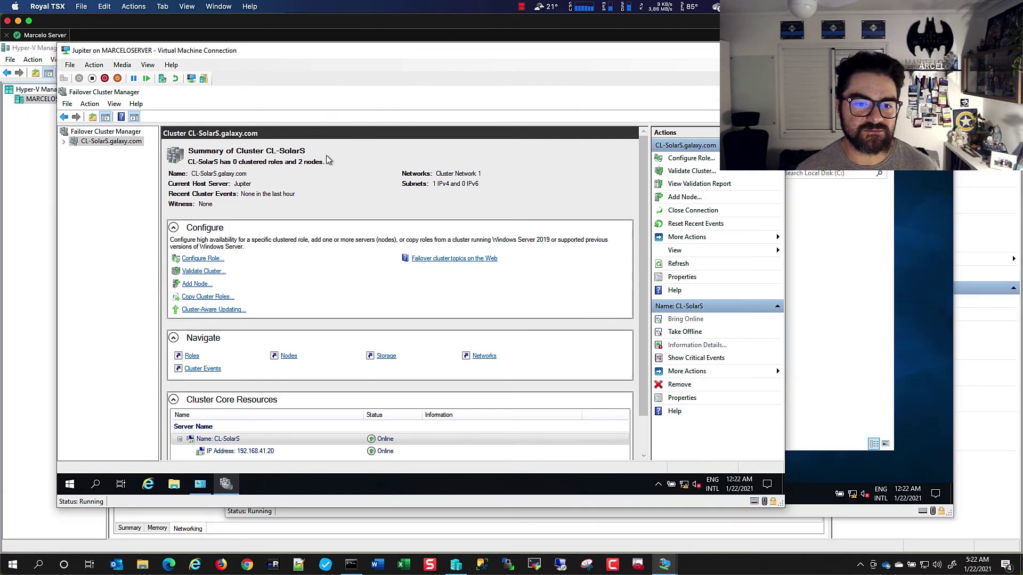
key(super+plus)
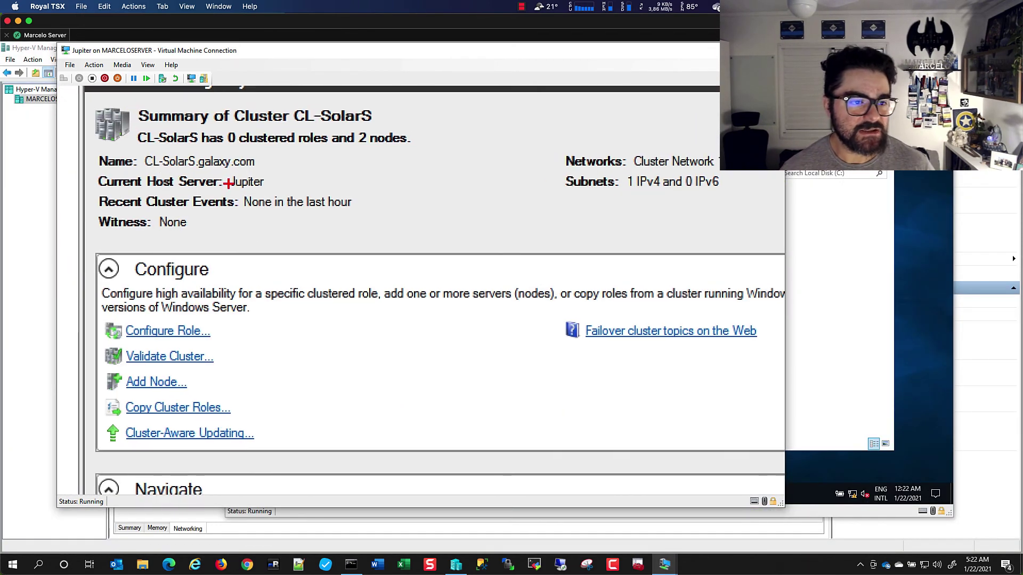
mouse_move(88, 207)
mouse_down()
mouse_move(159, 243)
mouse_move(203, 247)
mouse_up()
key(Escape)
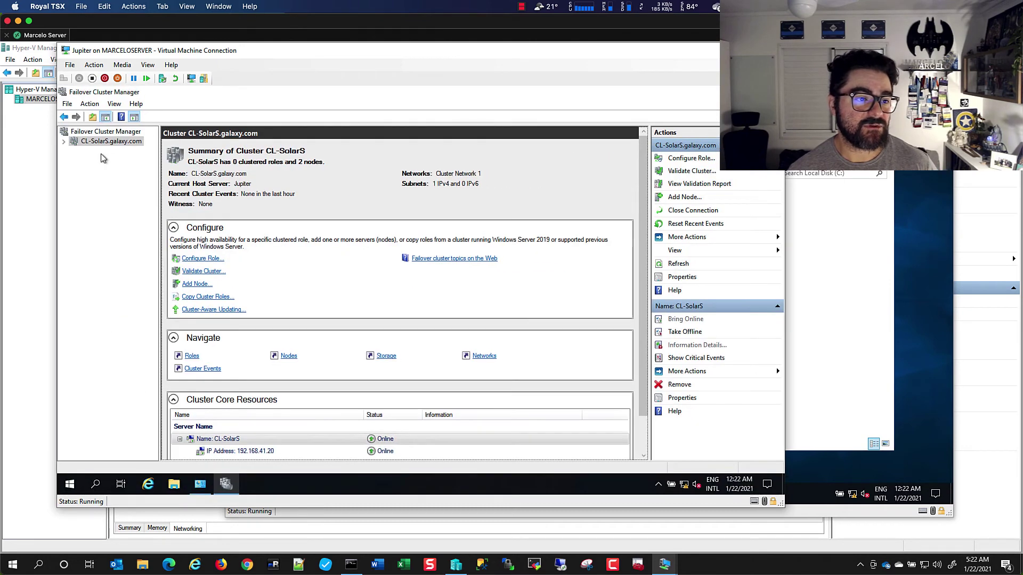
Expand CL-SolarS and examine the assigned and current votes of its nodes Jupiter and Mars
click(64, 142)
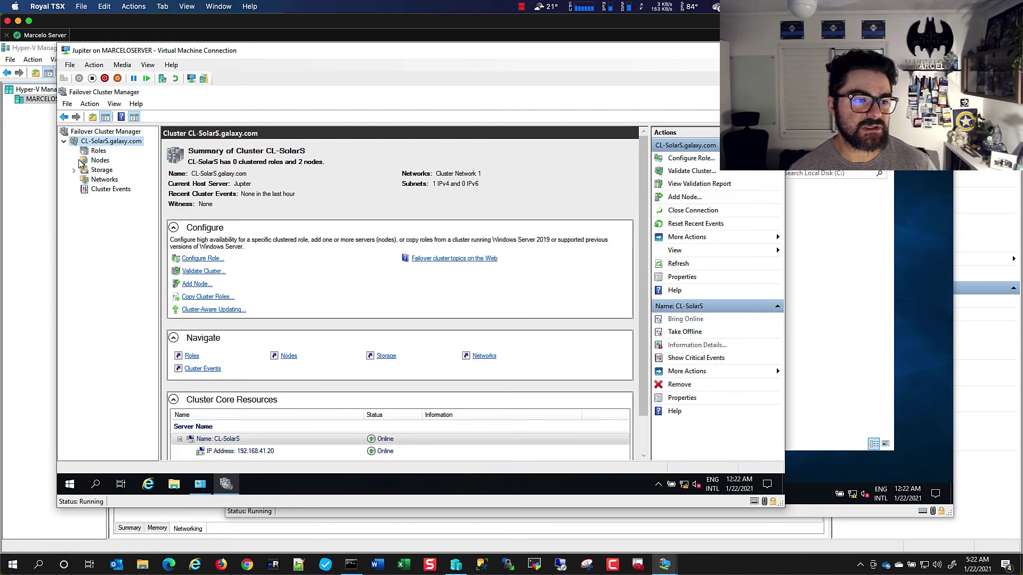
click(81, 162)
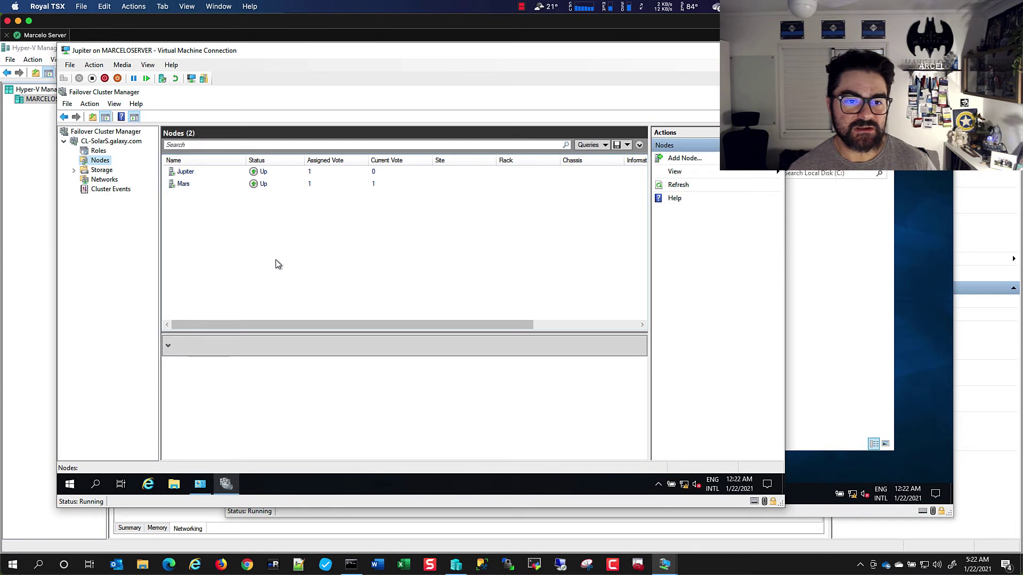
key(ctrl+1)
click(265, 148)
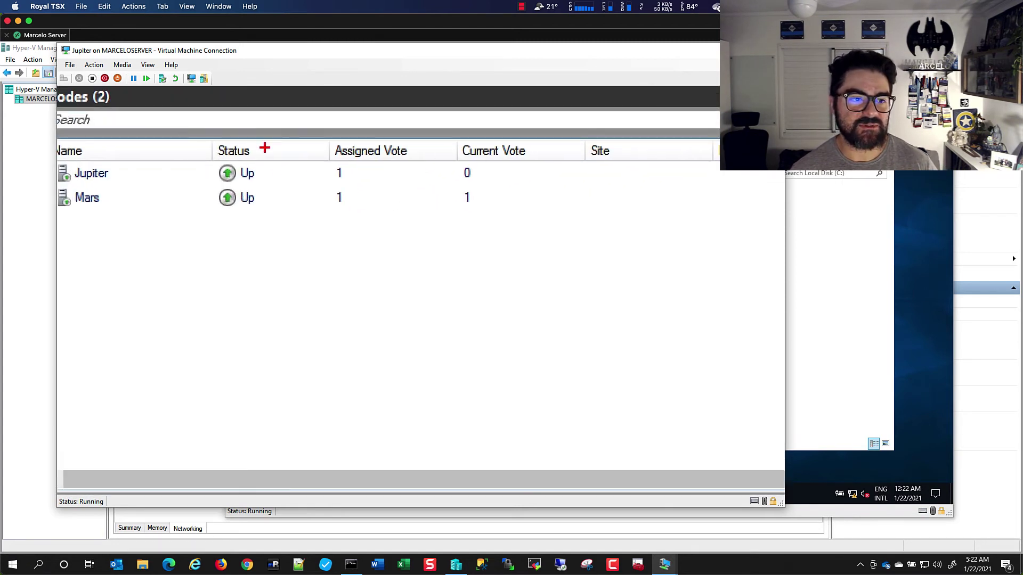
mouse_move(91, 182)
mouse_down()
mouse_move(351, 172)
mouse_move(490, 181)
mouse_up()
mouse_move(443, 135)
mouse_down()
mouse_move(538, 194)
mouse_move(547, 212)
mouse_up()
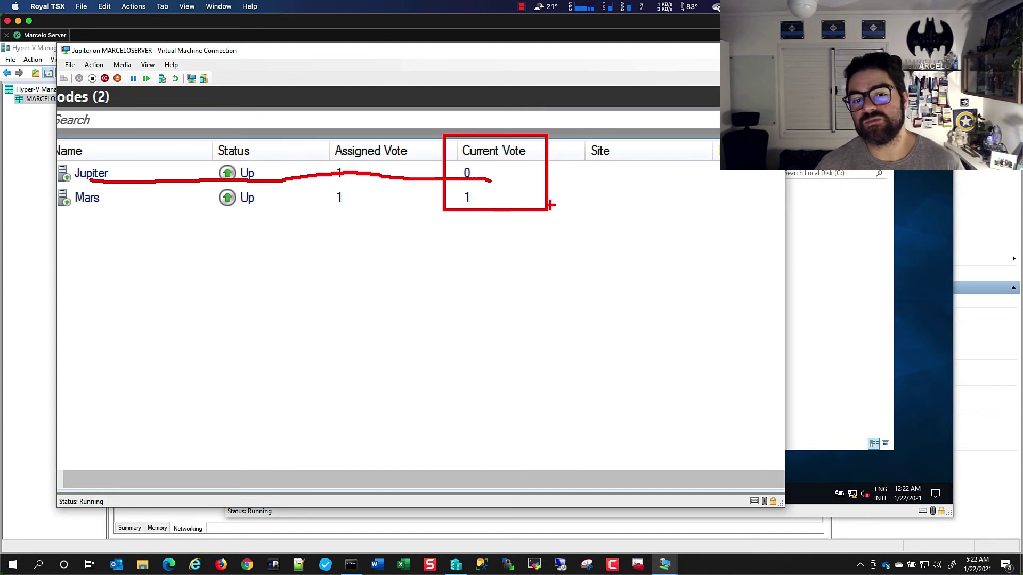
key(Escape)
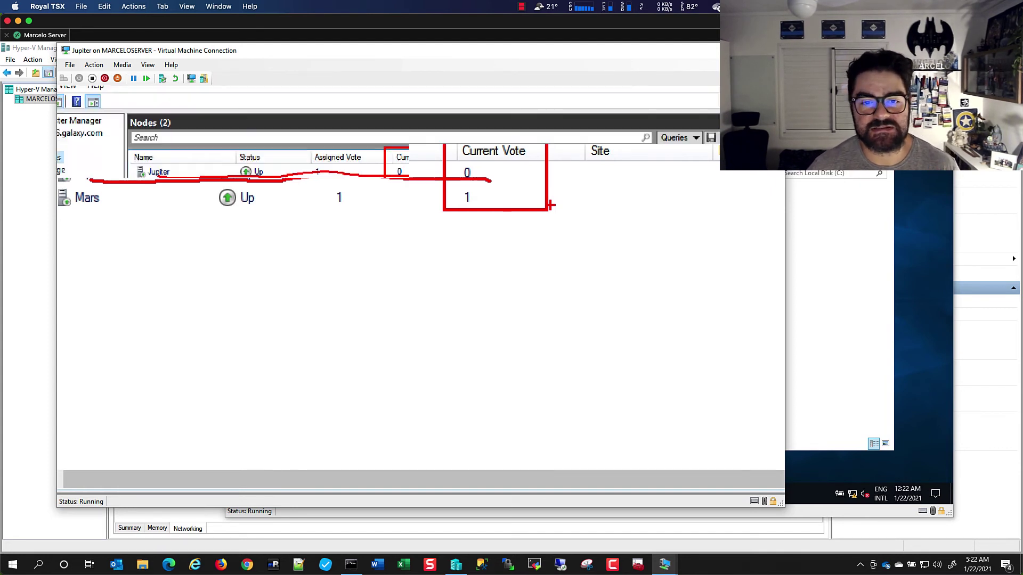
Start configuring CL-SolarS's cluster quorum settings with the advanced quorum configuration, keeping All Nodes as voters
click(100, 142)
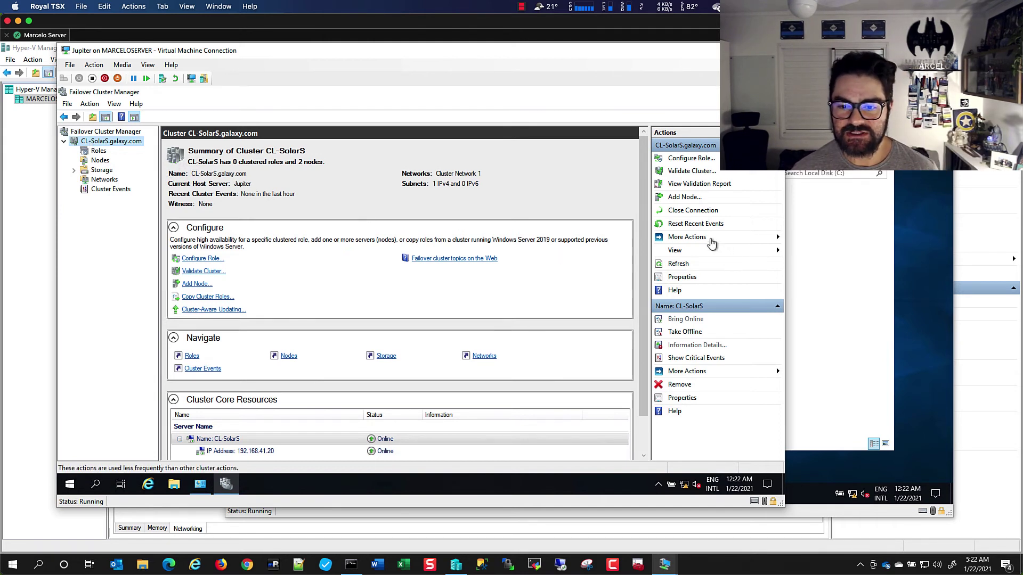
click(710, 240)
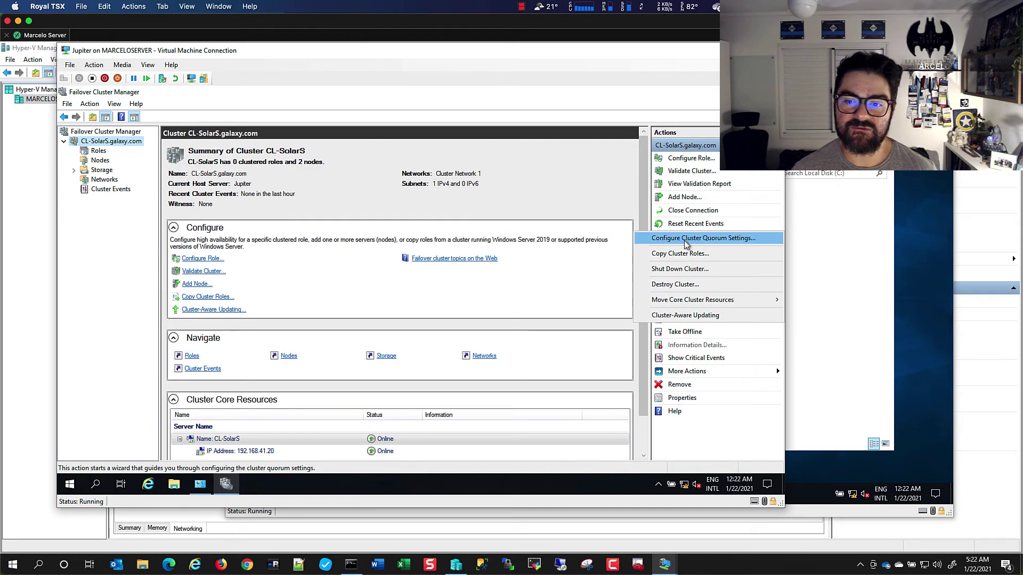
click(686, 242)
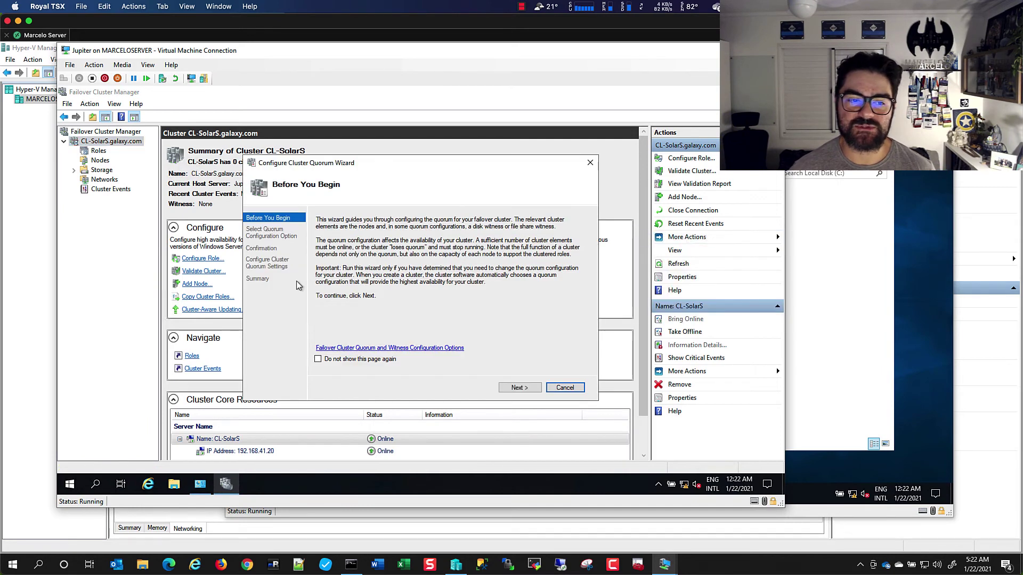
click(540, 390)
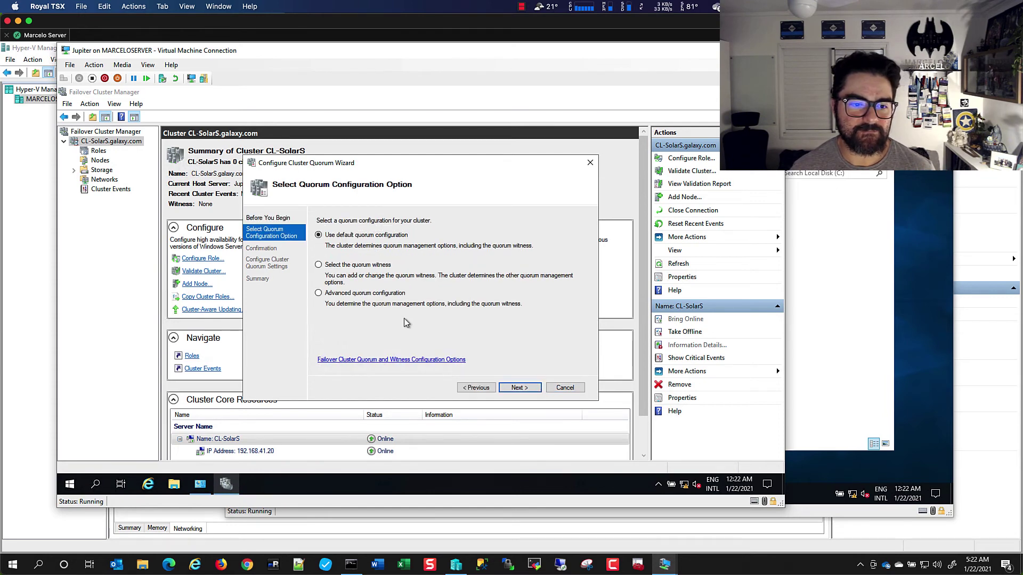
click(398, 295)
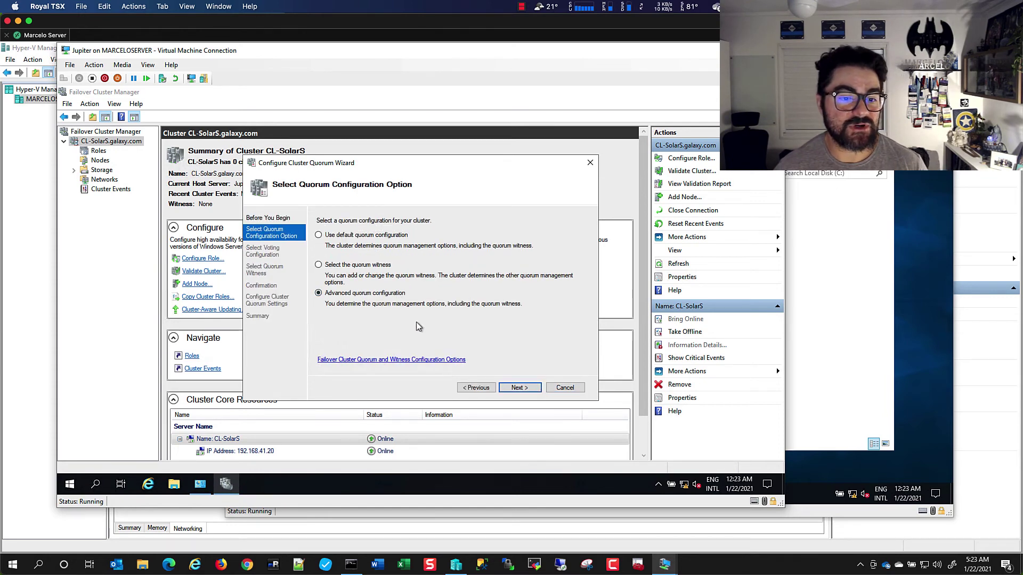
click(518, 388)
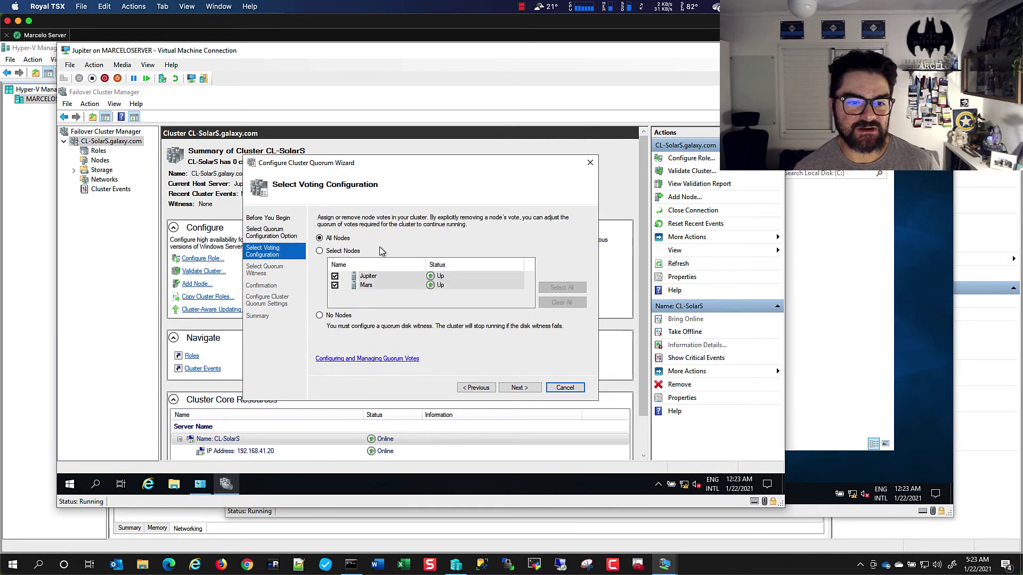
click(529, 389)
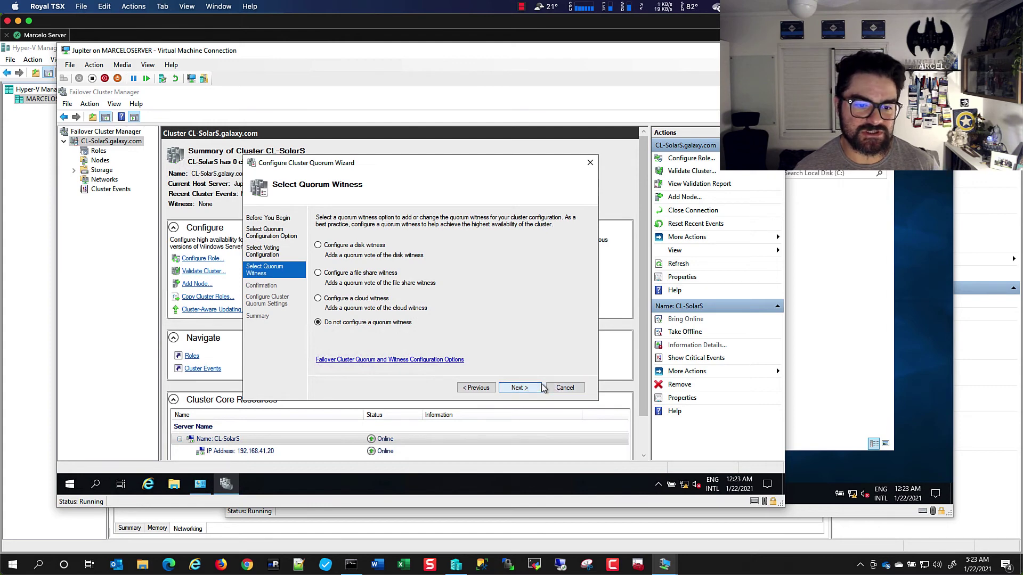
Review the quorum witness options and choose to configure a file share witness
key(super+plus)
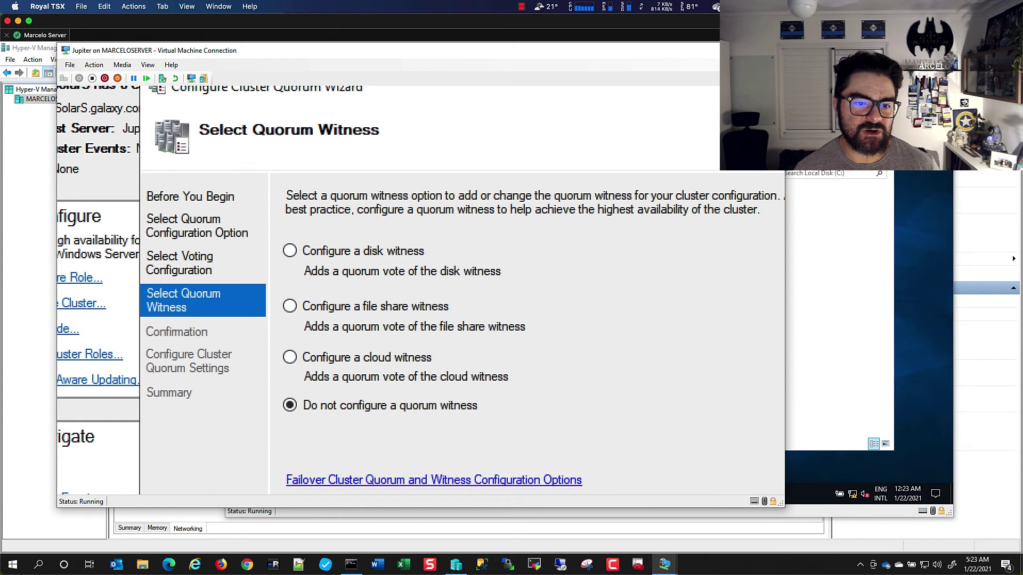
drag(297, 230, 513, 298)
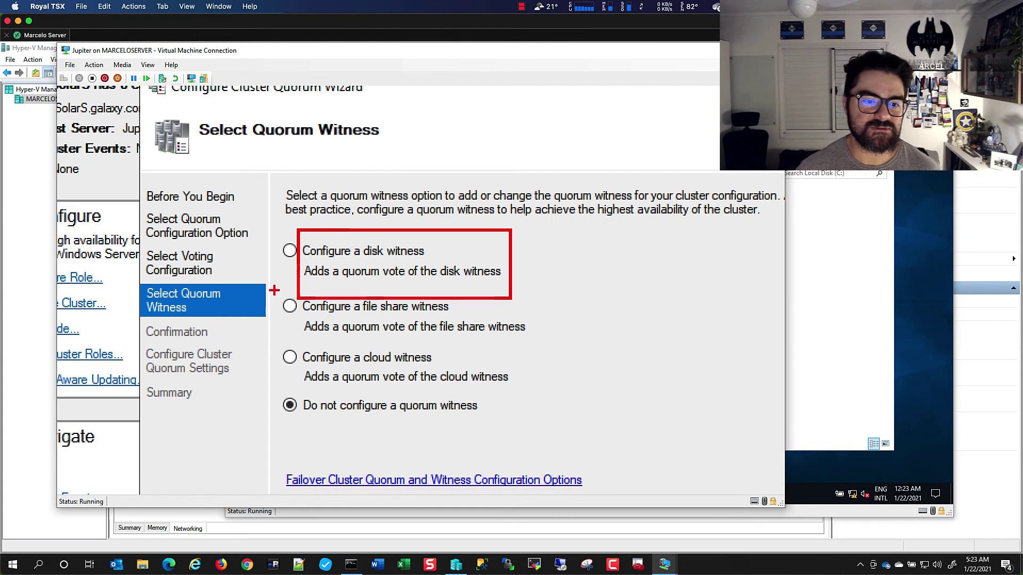
mouse_move(284, 286)
mouse_down()
mouse_move(357, 311)
mouse_move(550, 345)
mouse_up()
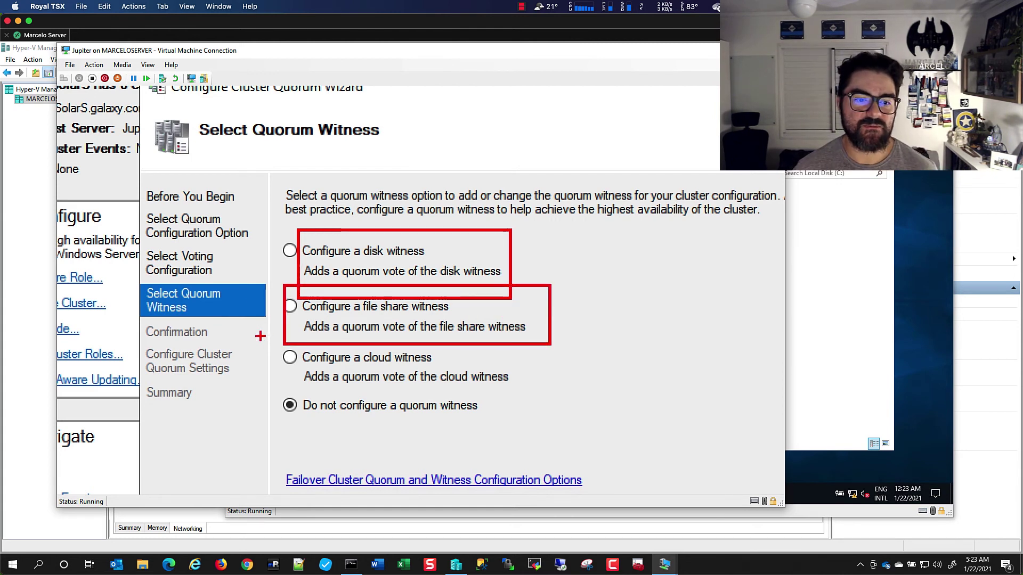
drag(260, 336, 566, 402)
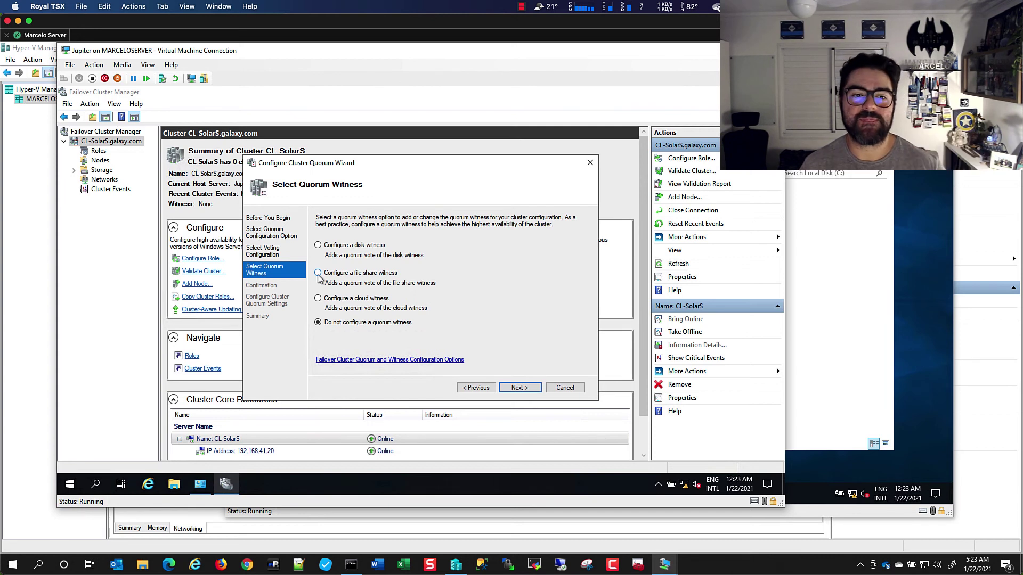
click(318, 274)
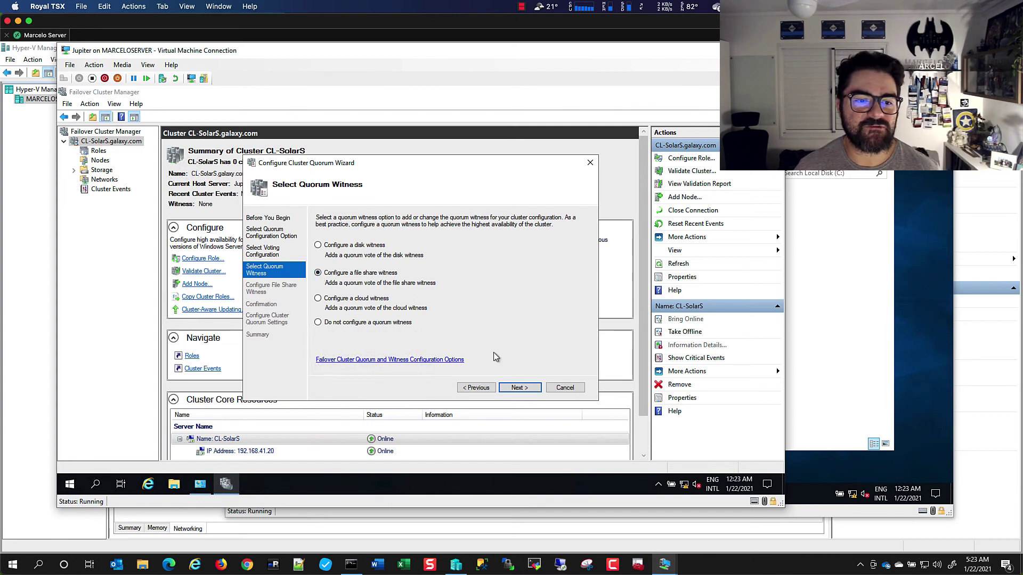
click(520, 388)
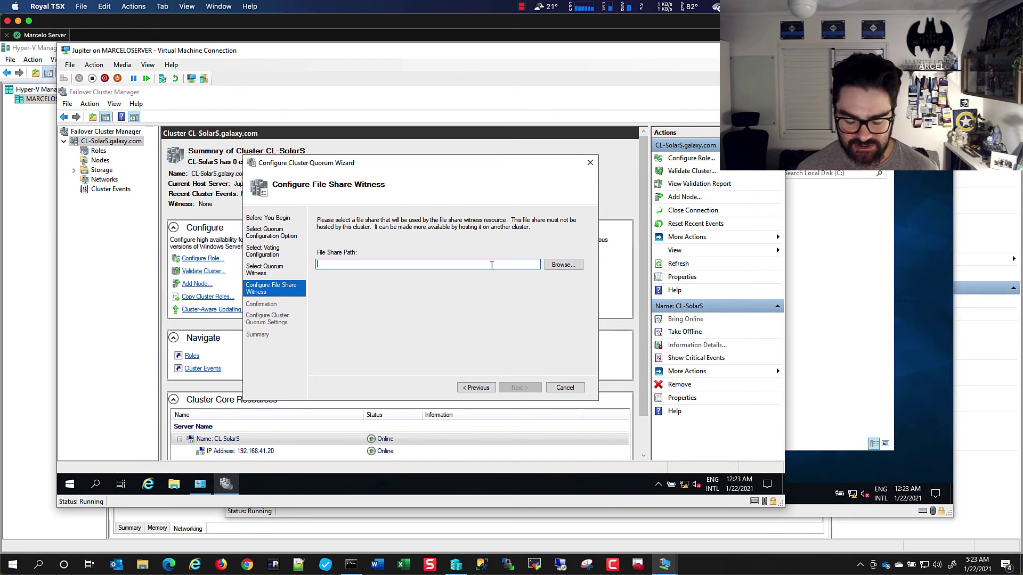
Set the witness file share path to \\Sun-AD\FSShare, confirm the quorum settings and finish the wizard
text(\\Sun)
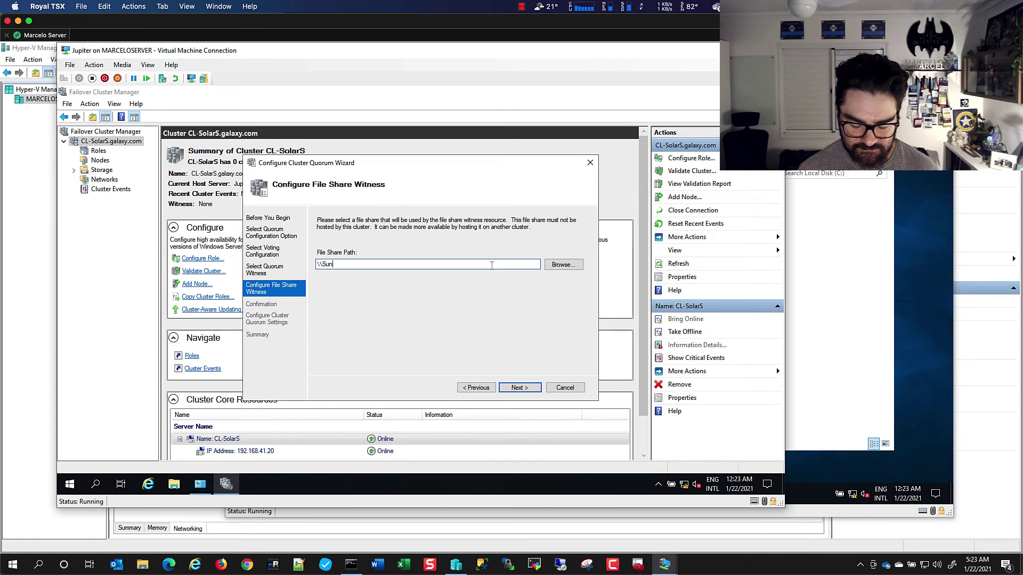
text(-AD)
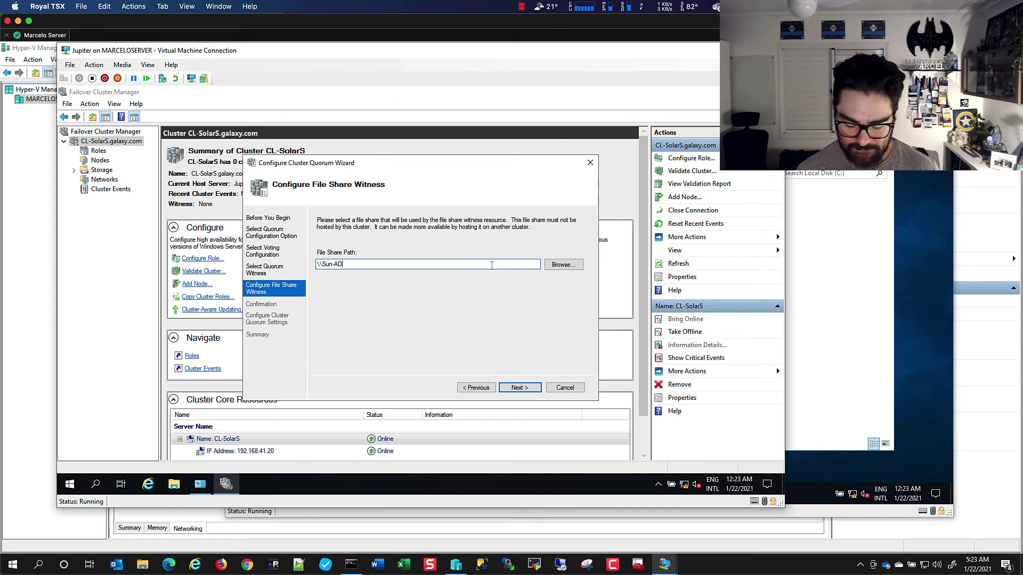
text(\FSS)
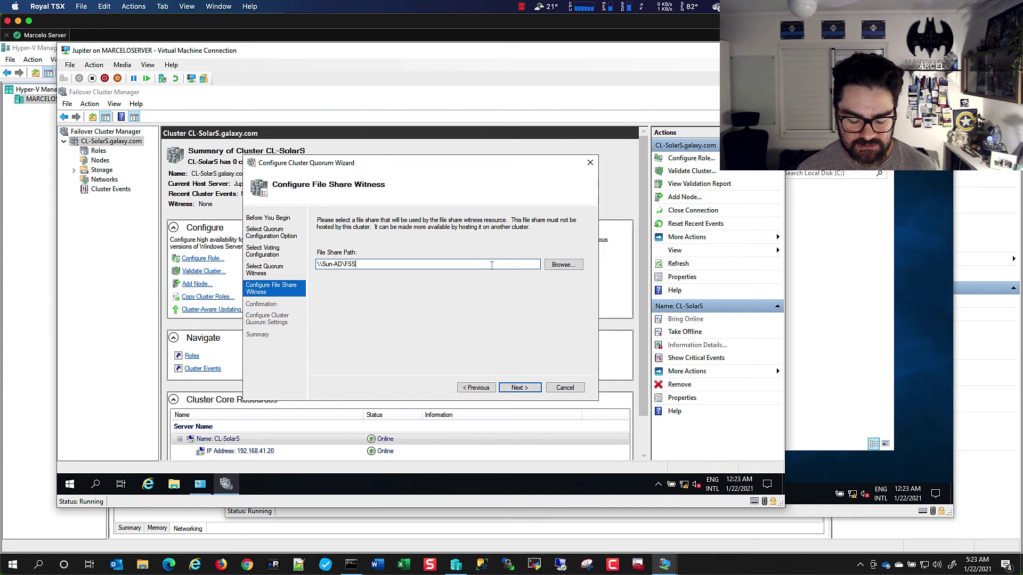
text(hare)
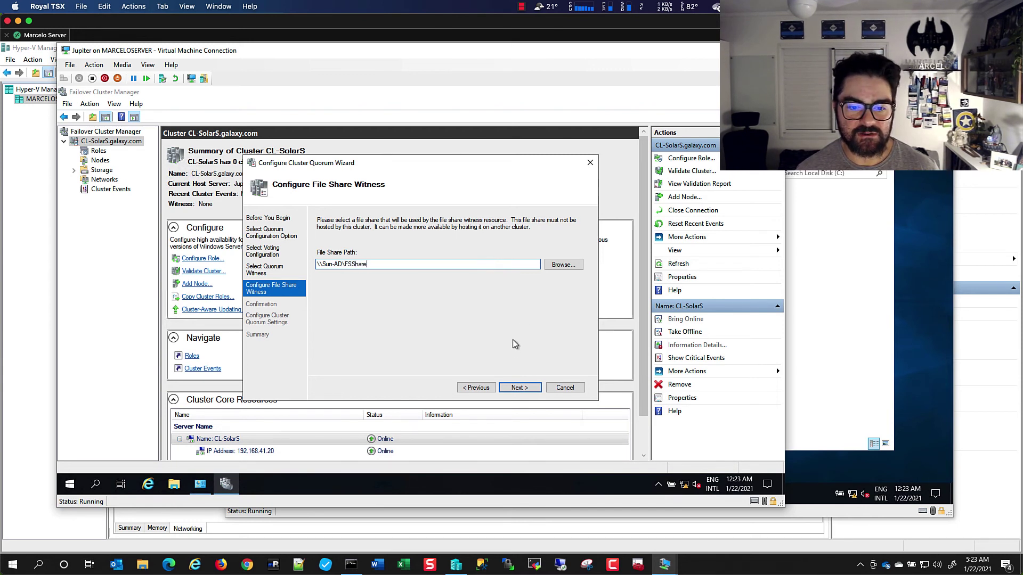
click(514, 389)
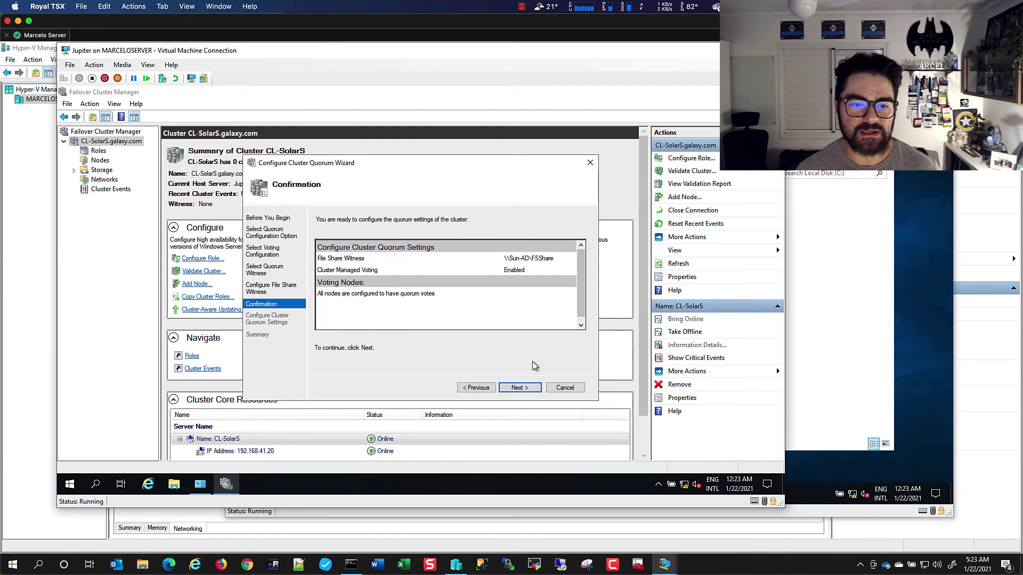
click(532, 392)
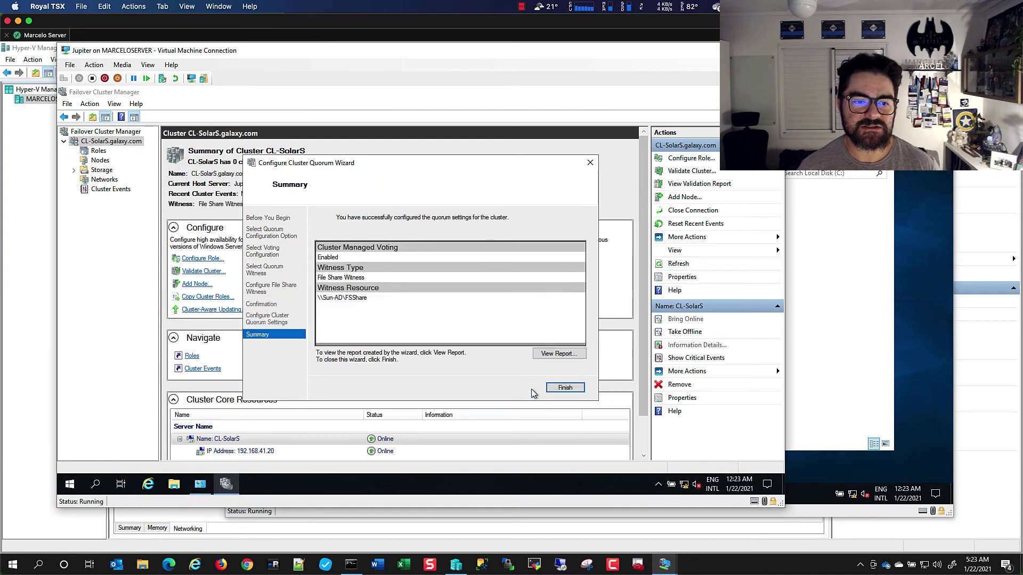
click(565, 387)
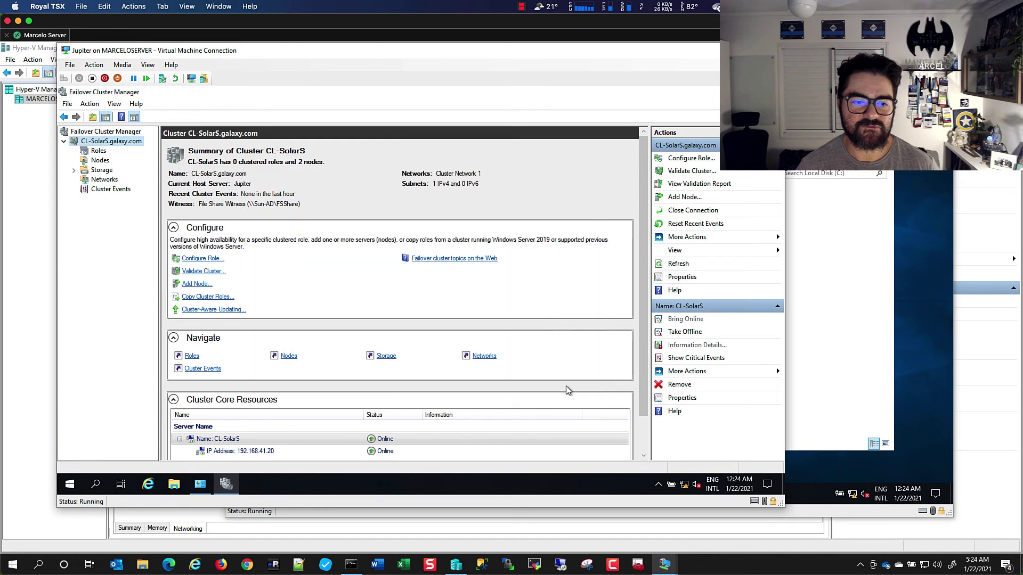
Inspect the Witness line in the CL-SolarS summary after the quorum configuration
key(ctrl+1)
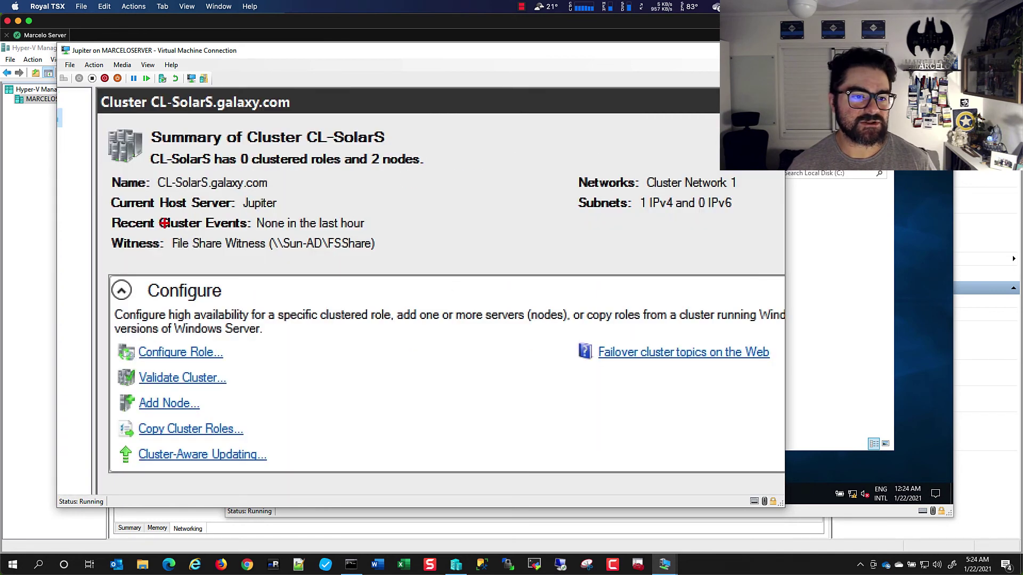
drag(167, 229, 458, 263)
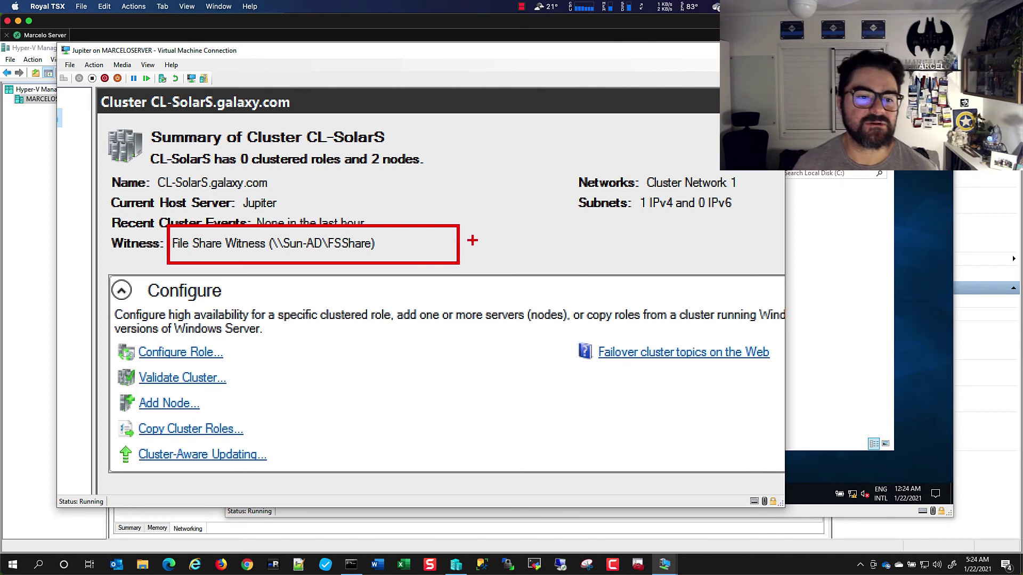
key(Escape)
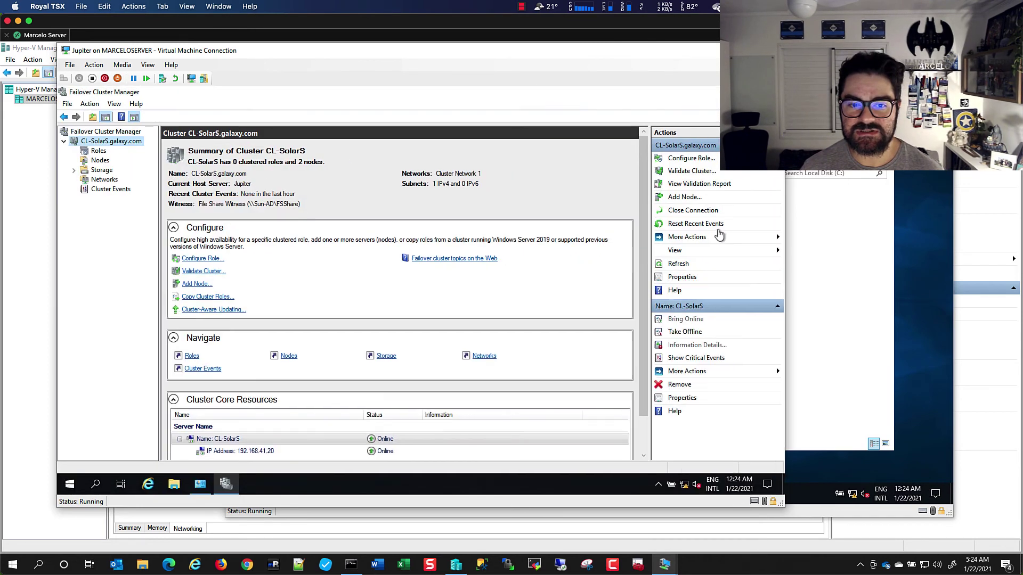
Switch to Sun-AD, refresh the C: drive and open the FSShare folder to inspect its contents
click(794, 250)
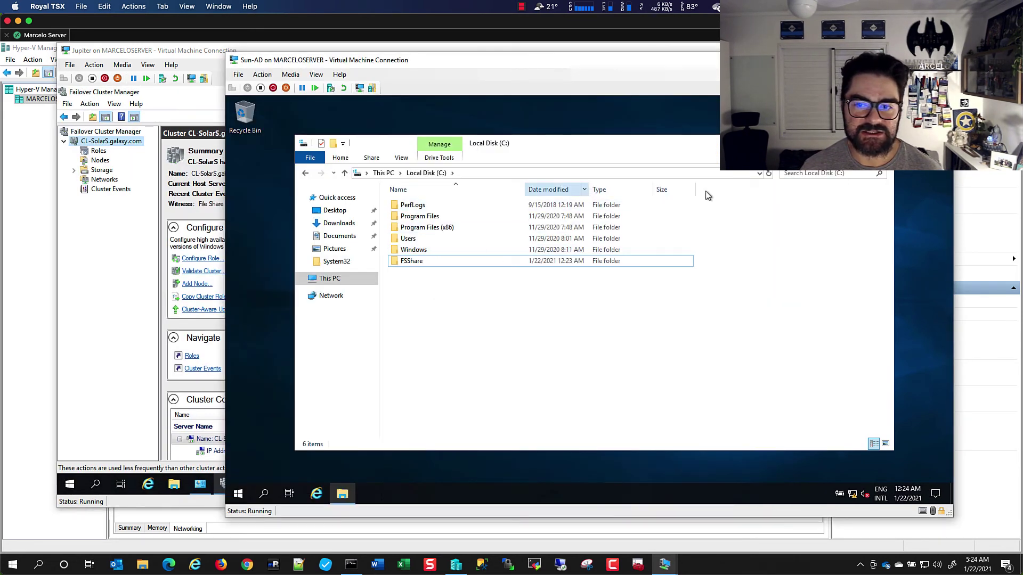
click(769, 174)
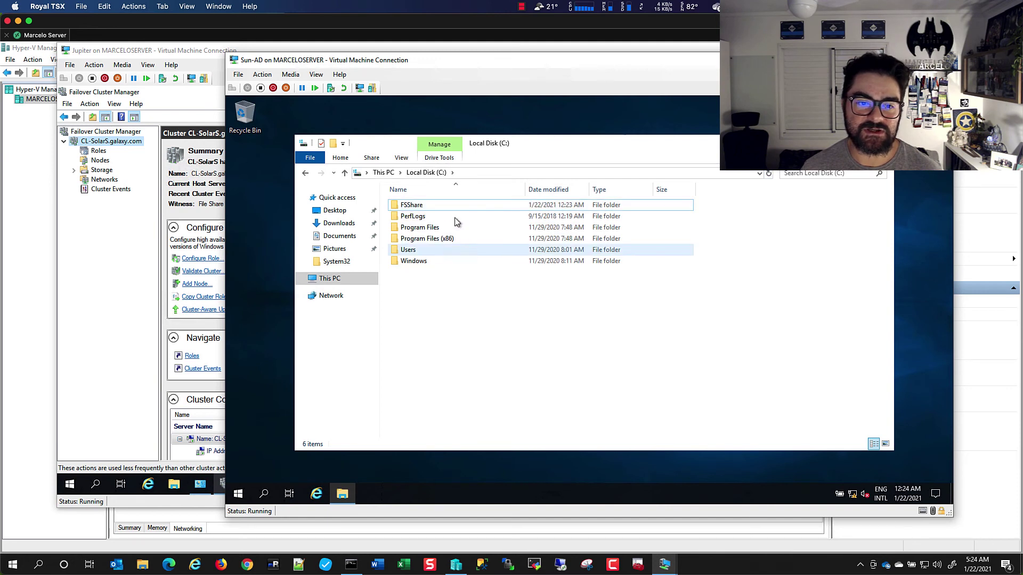
double_click(445, 208)
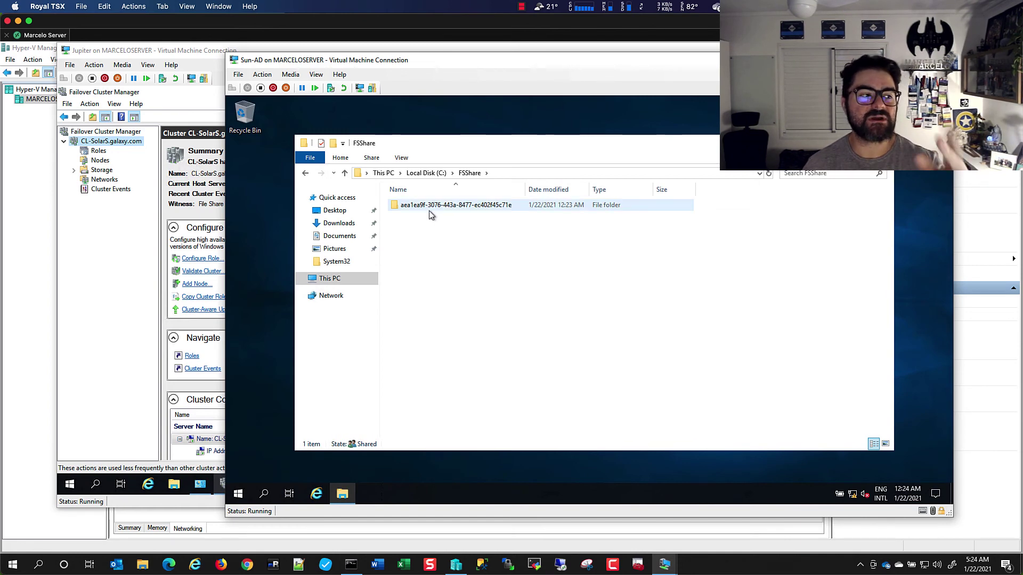
Return to Jupiter and check CL-SolarS's node votes and the details of Cluster Network 1
click(109, 222)
click(100, 162)
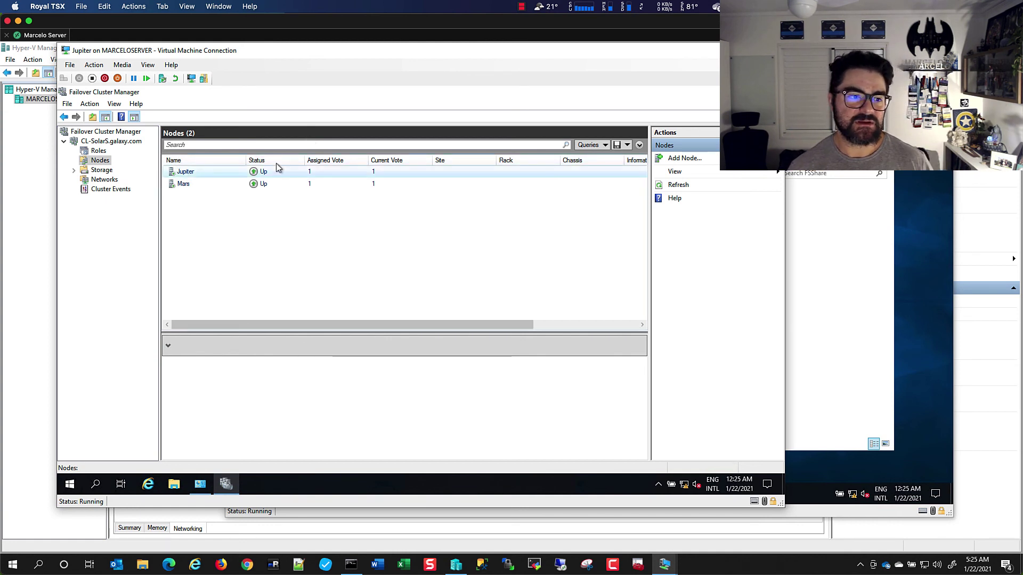
click(105, 179)
click(187, 173)
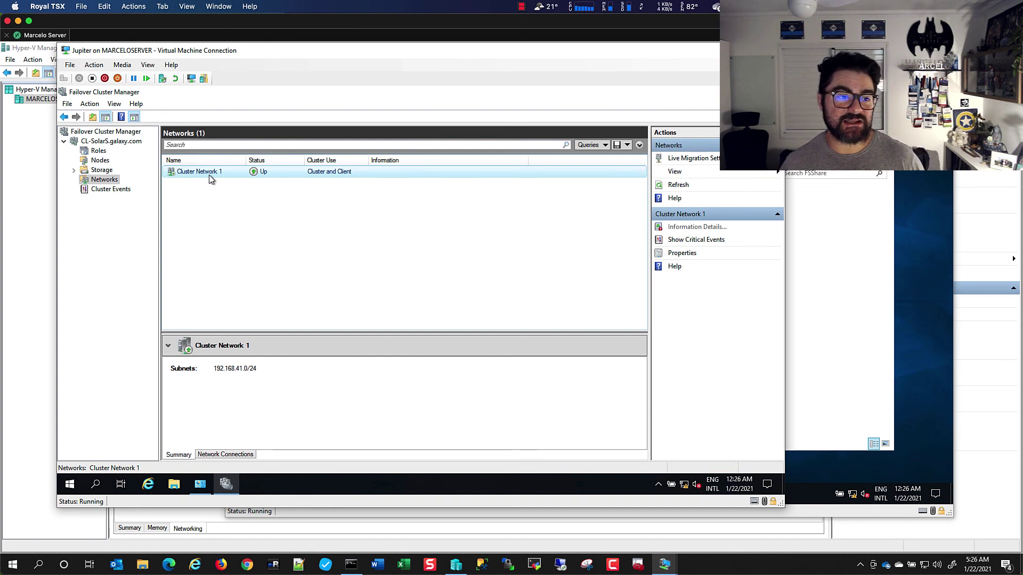
View CL-SolarS's roles and examine the core resources in the cluster summary
click(102, 149)
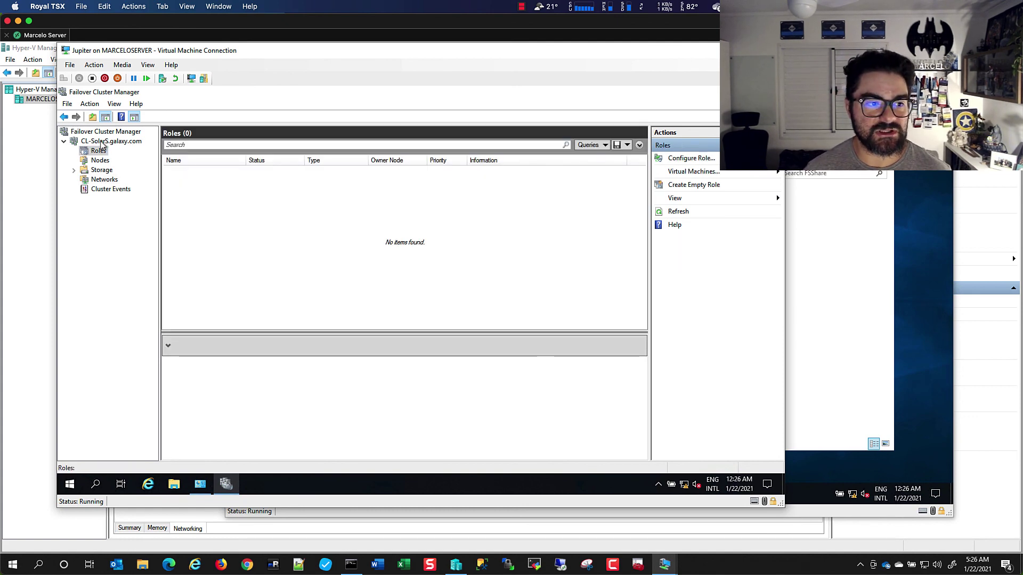
click(113, 142)
scroll(269, 239, down, 1)
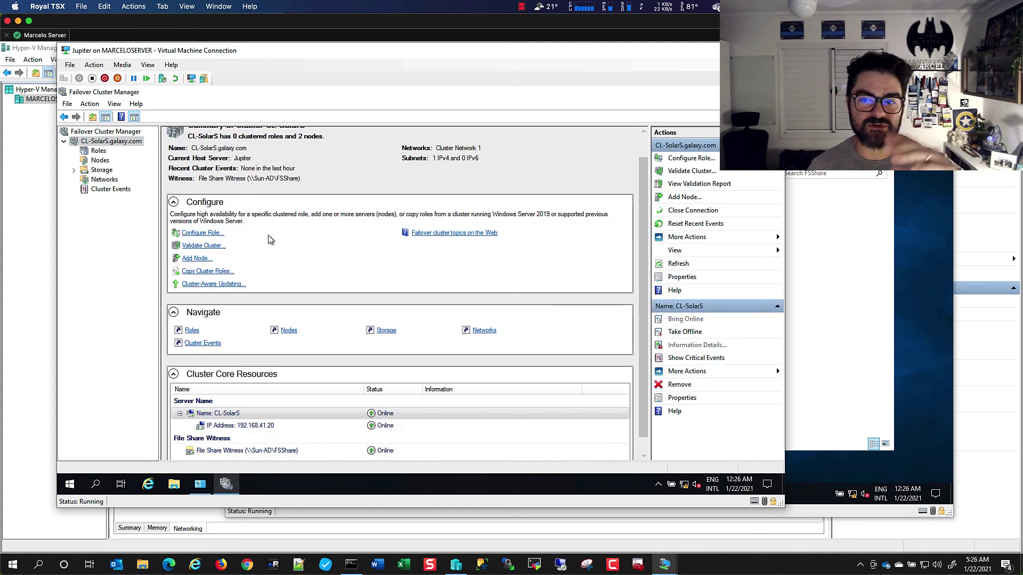